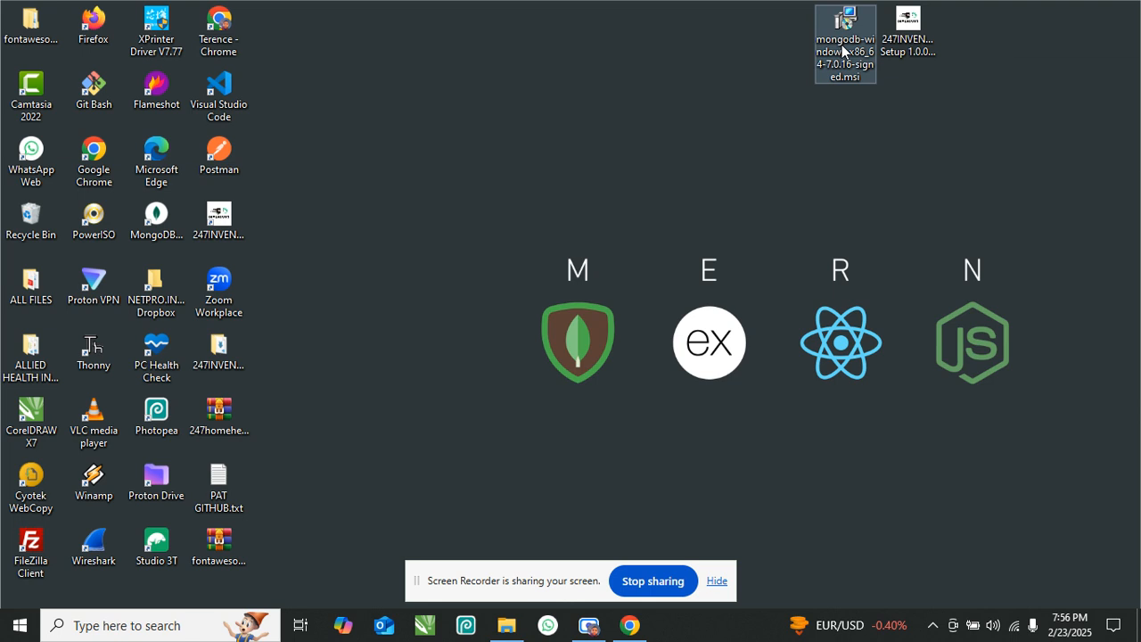
# - Launch the MongoDB 7.0.16 .msi installer from the desktop and allow it to run
pyautogui.click(843, 51)
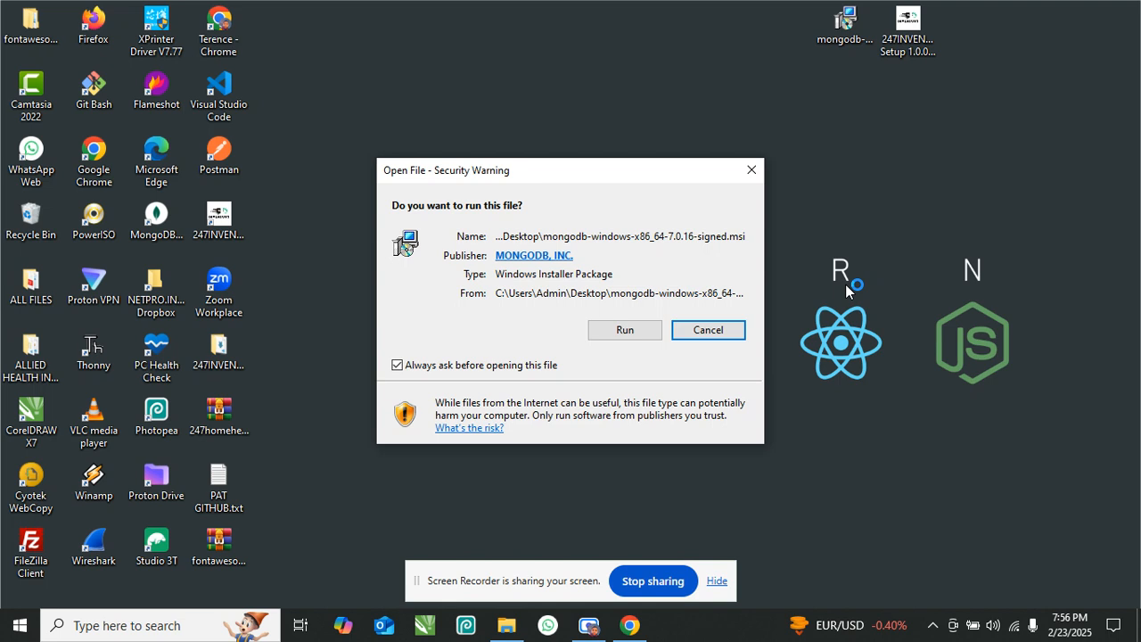
pyautogui.click(621, 330)
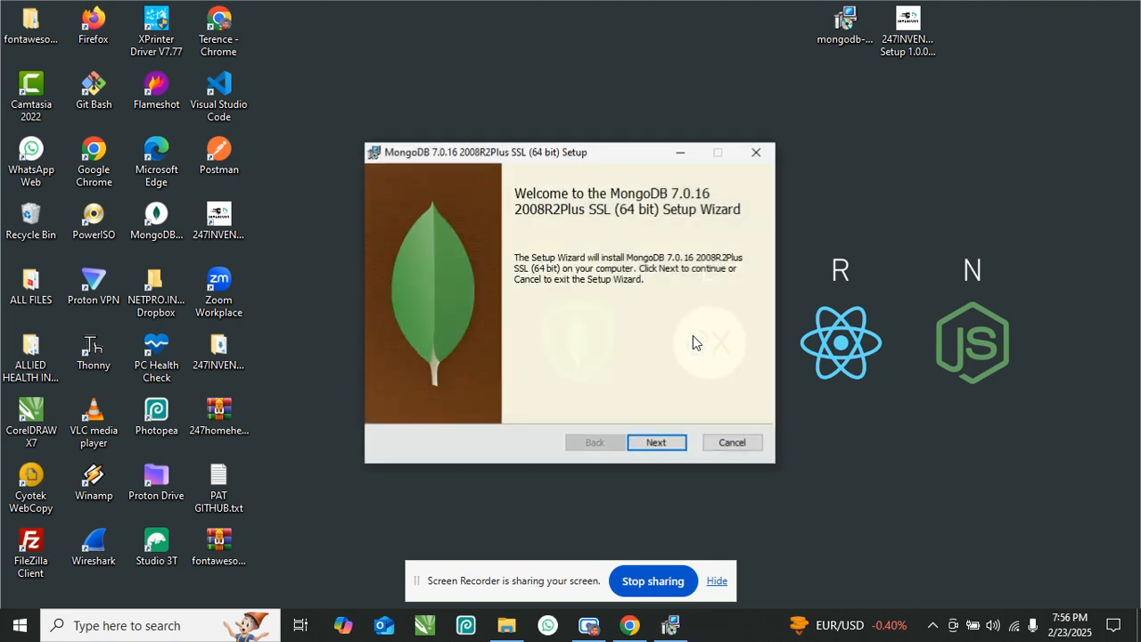
# - Accept the license, choose Complete setup, keep default service settings and skip MongoDB Compass
pyautogui.click(657, 442)
pyautogui.click(476, 405)
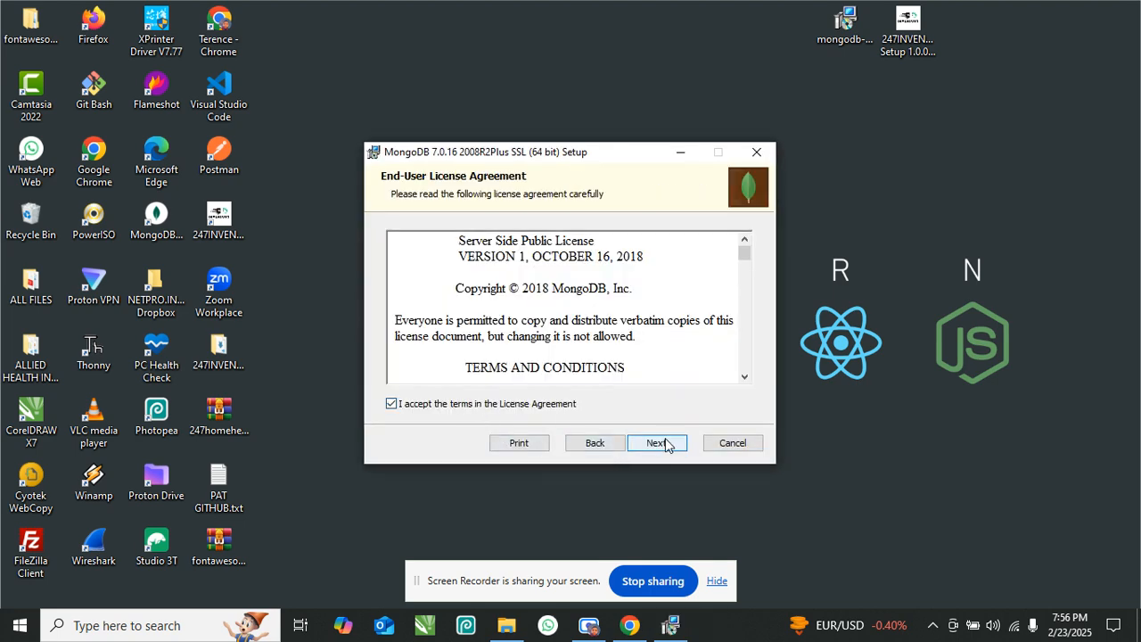
pyautogui.click(657, 443)
pyautogui.click(473, 246)
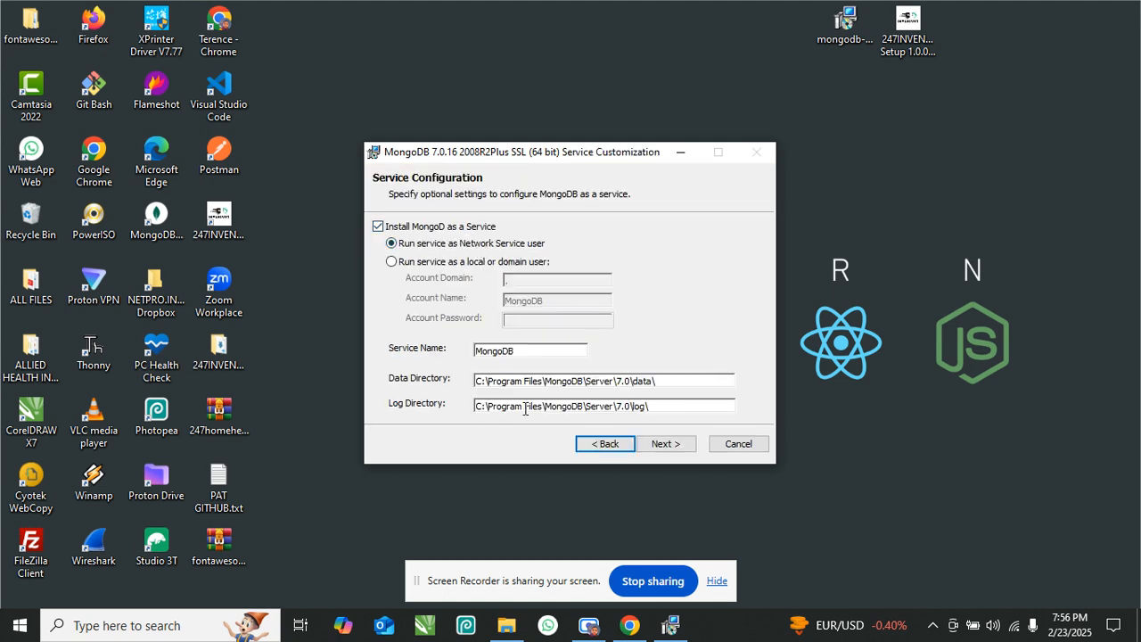
pyautogui.click(666, 443)
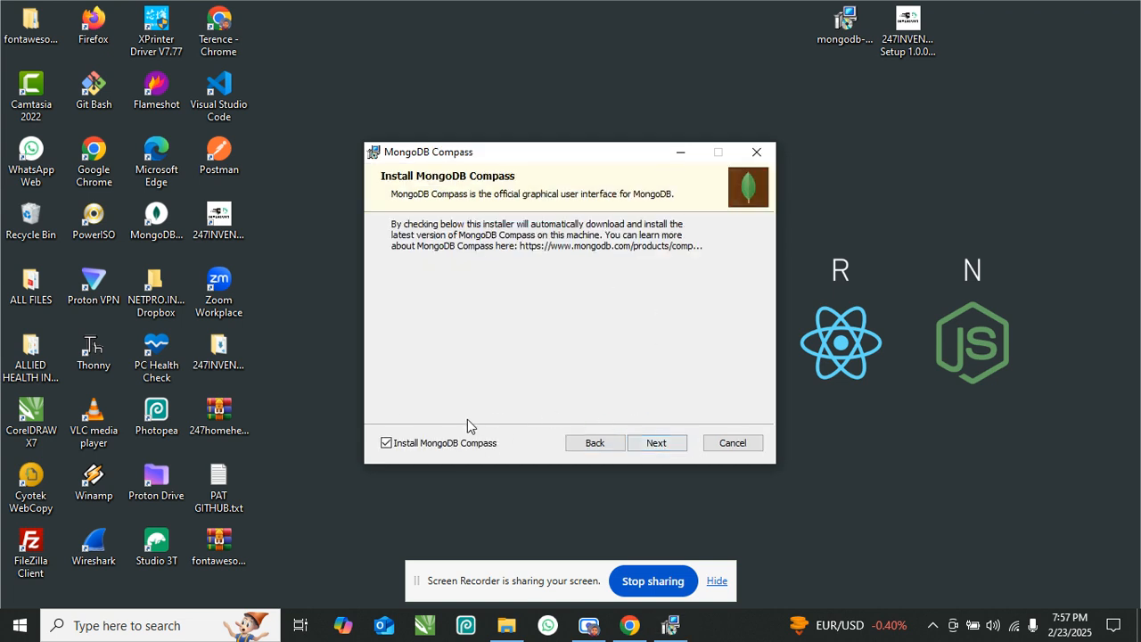
pyautogui.click(387, 444)
pyautogui.click(657, 443)
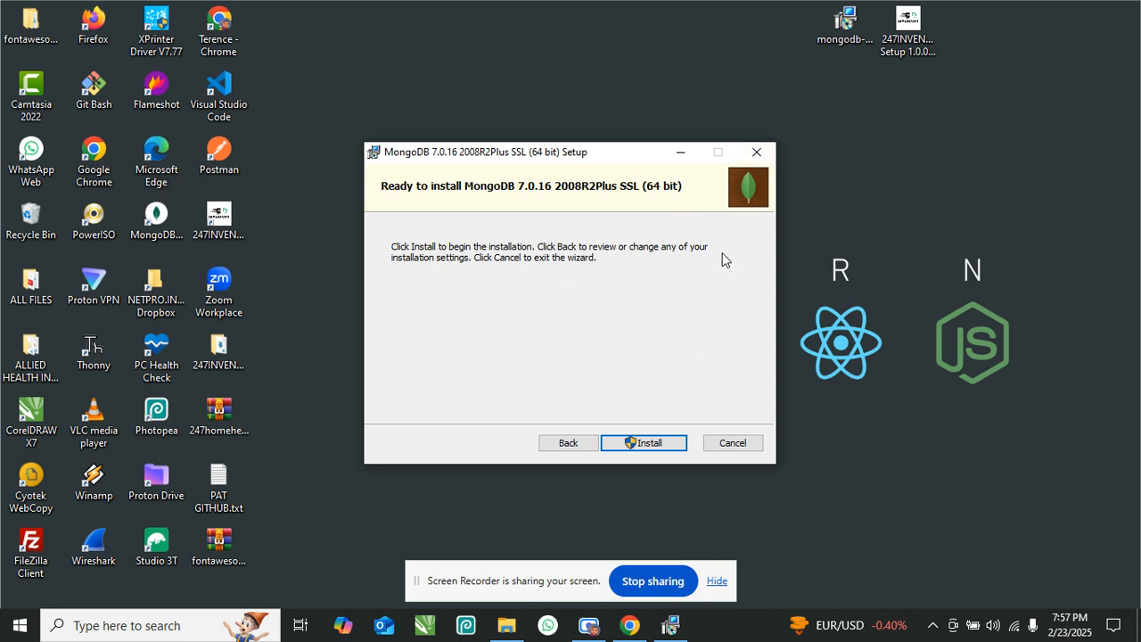
# - Cancel the MongoDB installation at the ready-to-install step and close the wizard
pyautogui.click(755, 150)
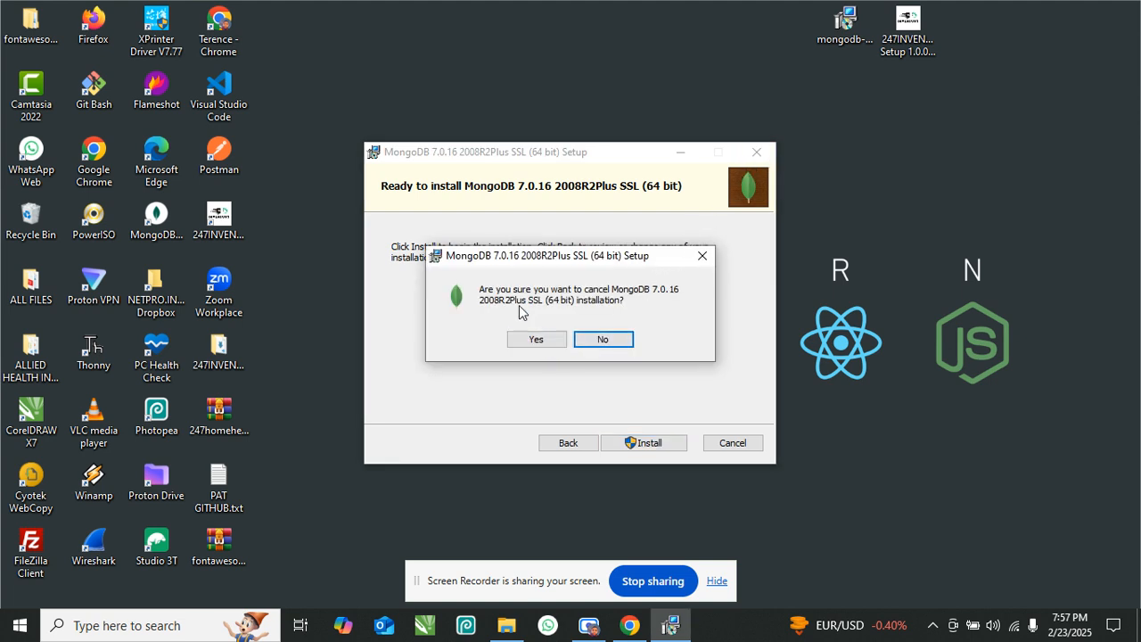
pyautogui.click(537, 339)
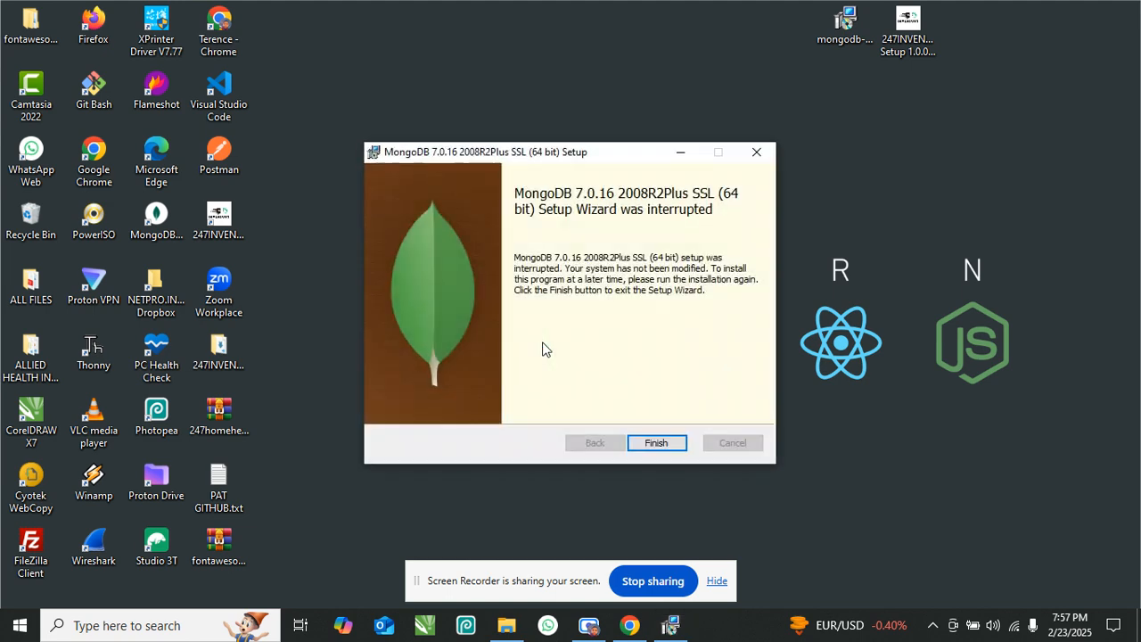
pyautogui.click(659, 442)
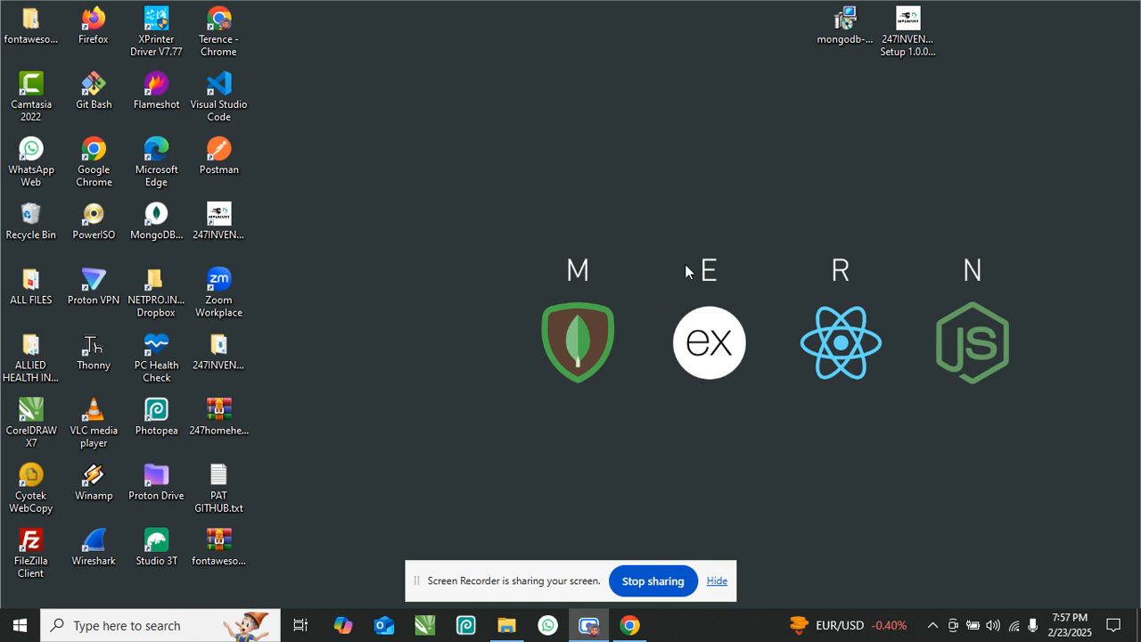
# - Run services.msc from the Run dialog to open the Services console
pyautogui.click(840, 25)
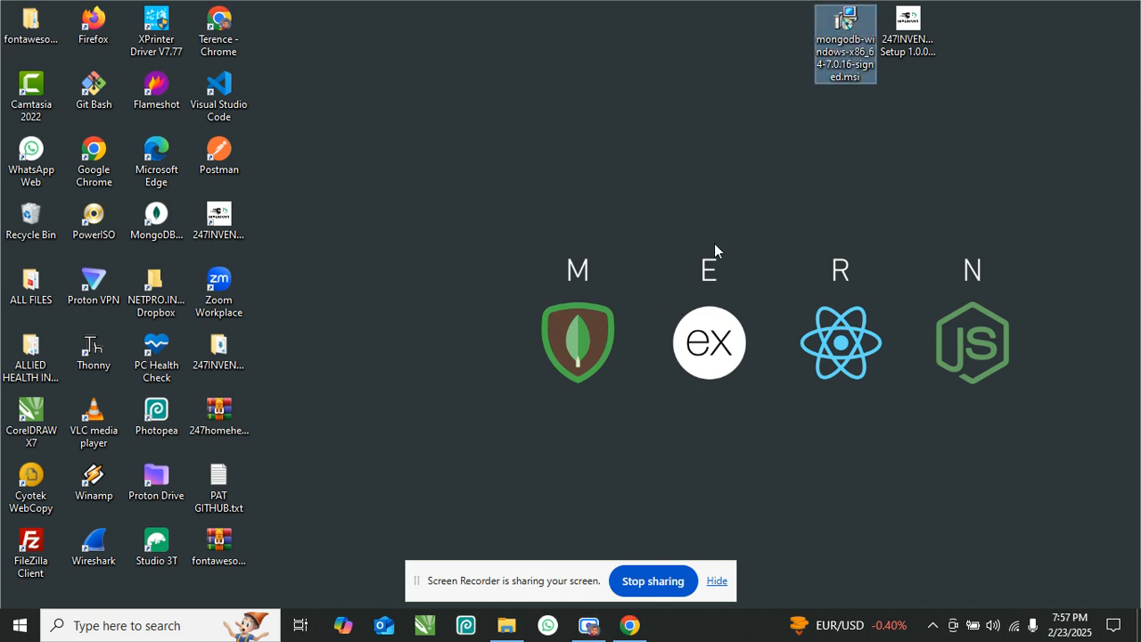
pyautogui.click(624, 227)
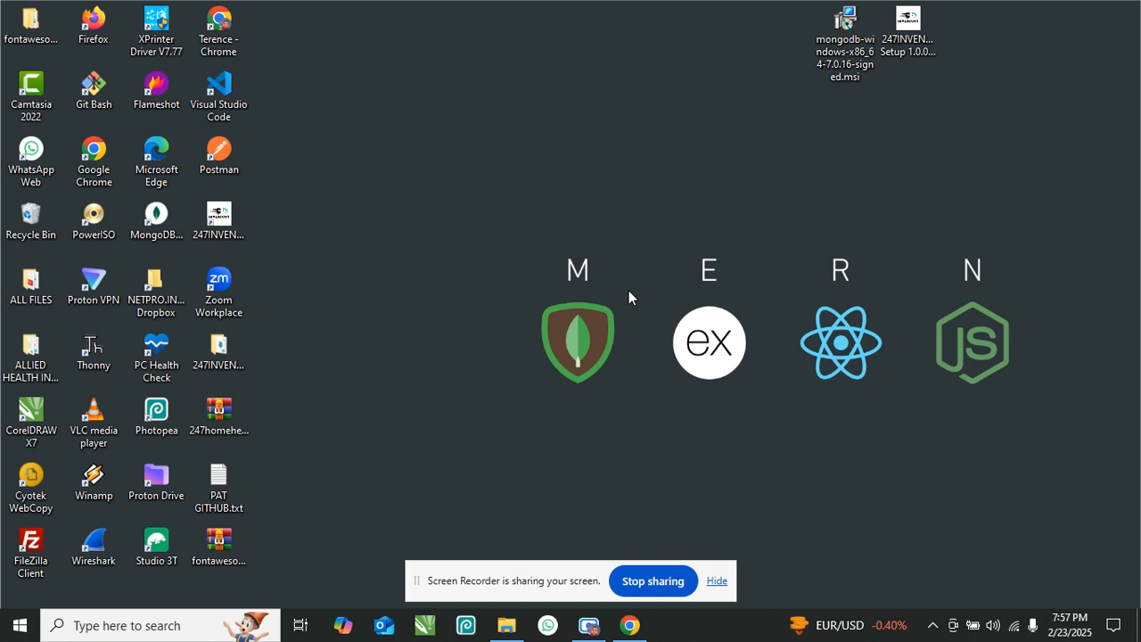
pyautogui.press('super+r')
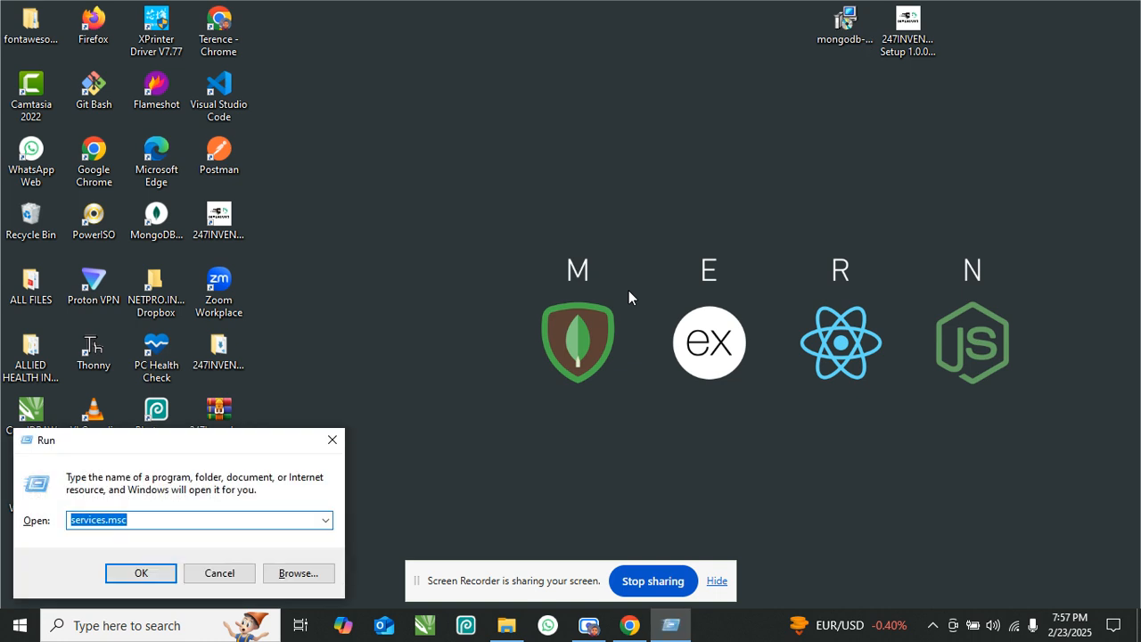
pyautogui.click(171, 517)
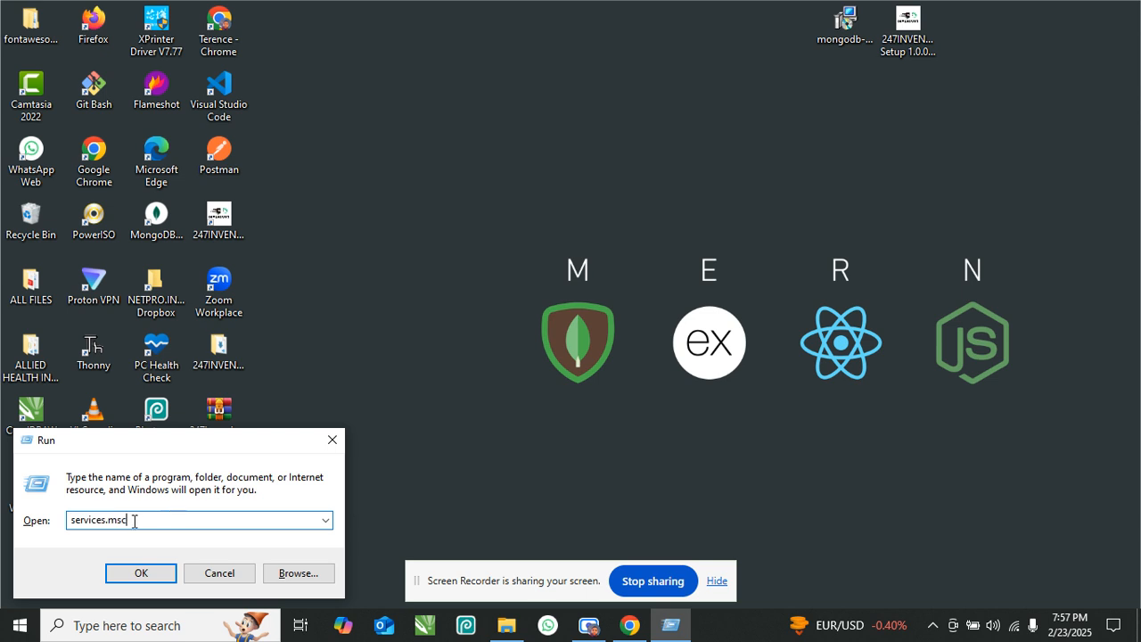
pyautogui.moveTo(148, 521); pyautogui.dragTo(61, 518)
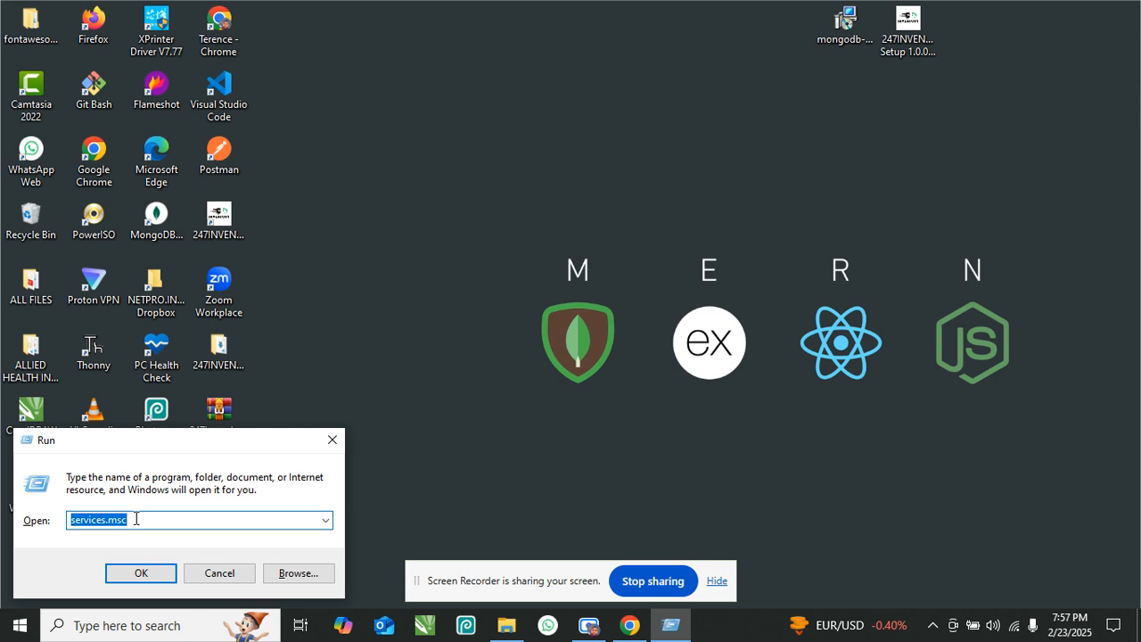
pyautogui.click(160, 575)
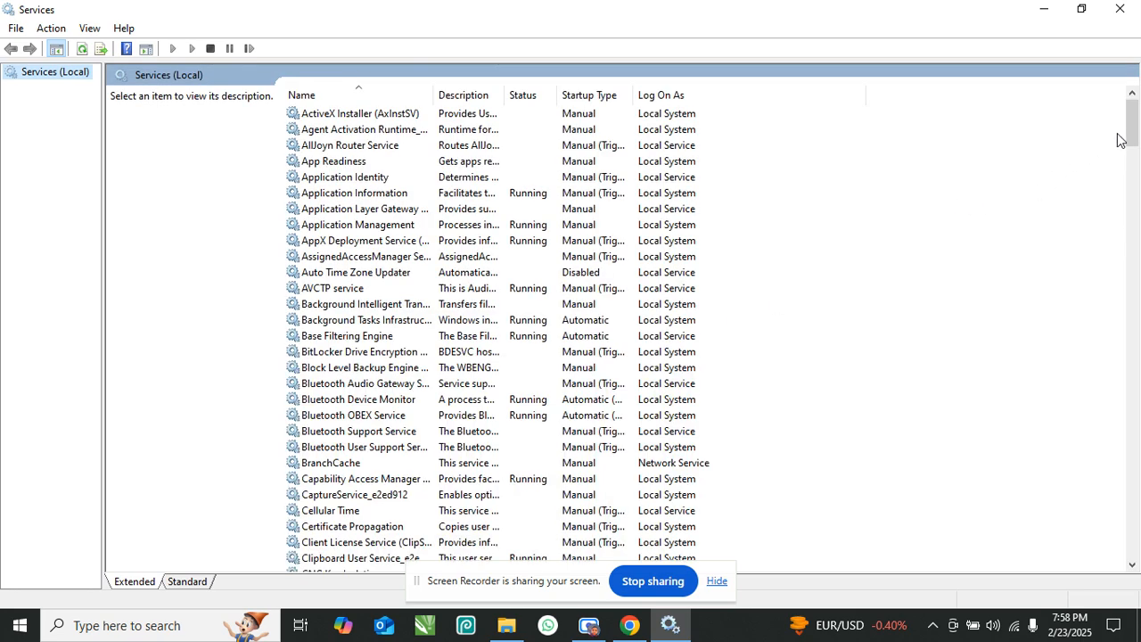
# - Scroll to the MongoDB Server (MongoDB) service, select it and bring up its context menu
pyautogui.moveTo(1132, 134); pyautogui.dragTo(1116, 337)
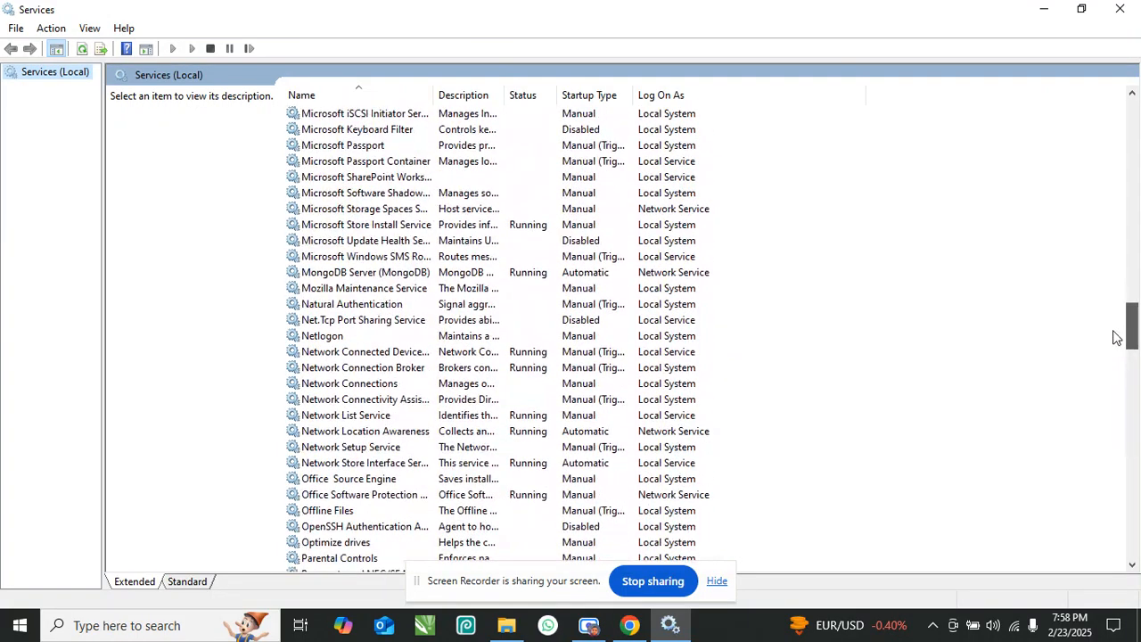
pyautogui.click(350, 275)
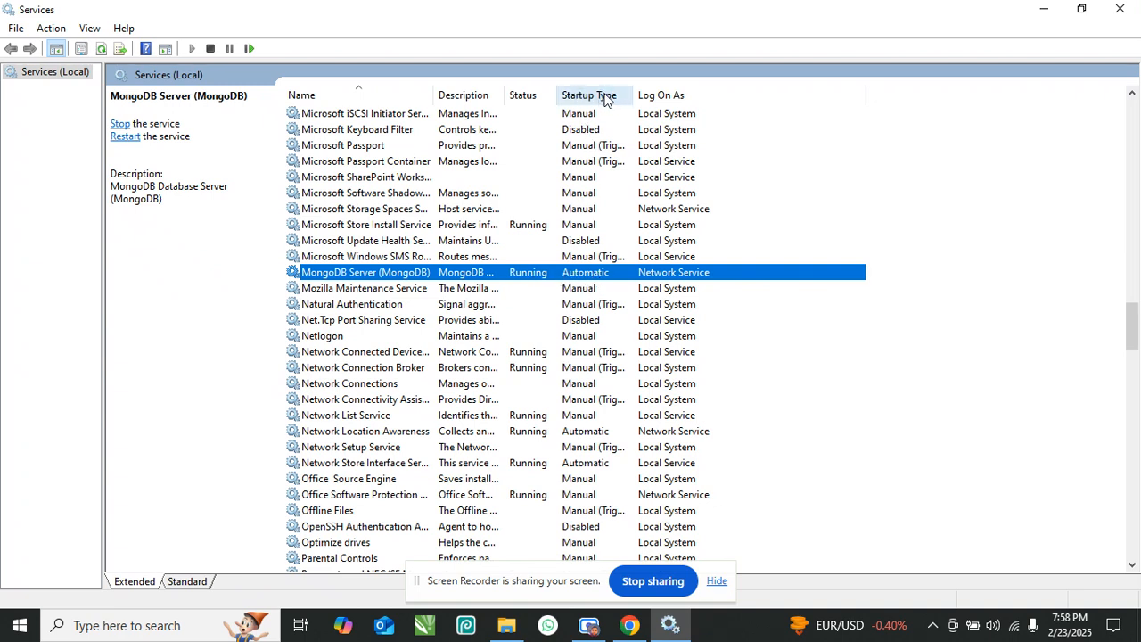
pyautogui.rightClick(585, 279)
# - Keep MongoDB Server's startup type on Automatic, apply the properties, and close Services
pyautogui.click(638, 429)
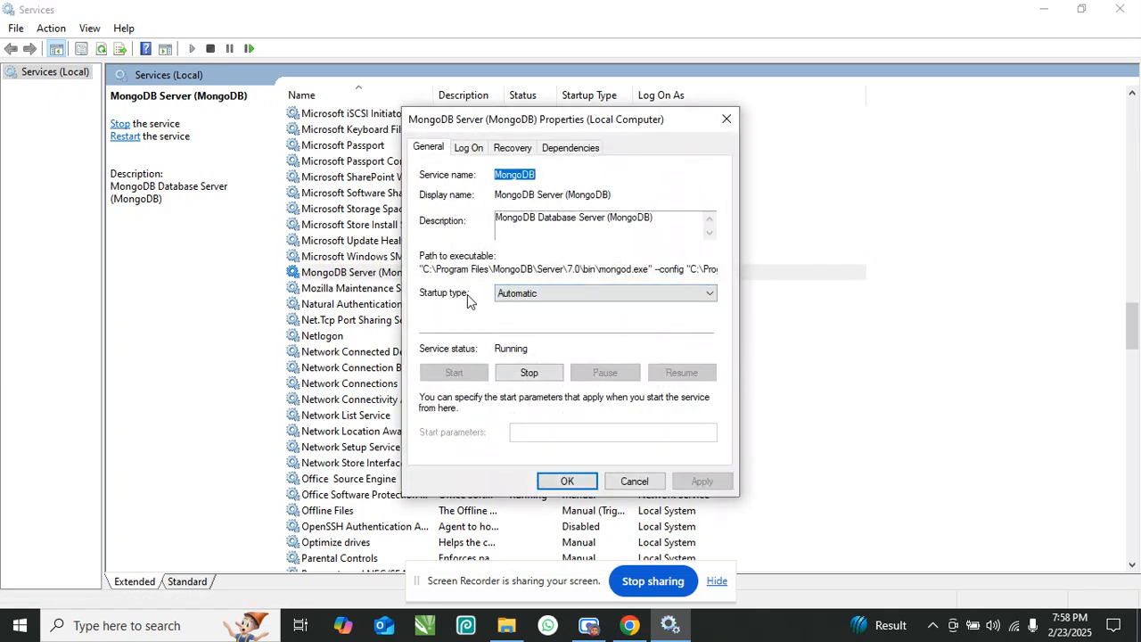
pyautogui.click(565, 301)
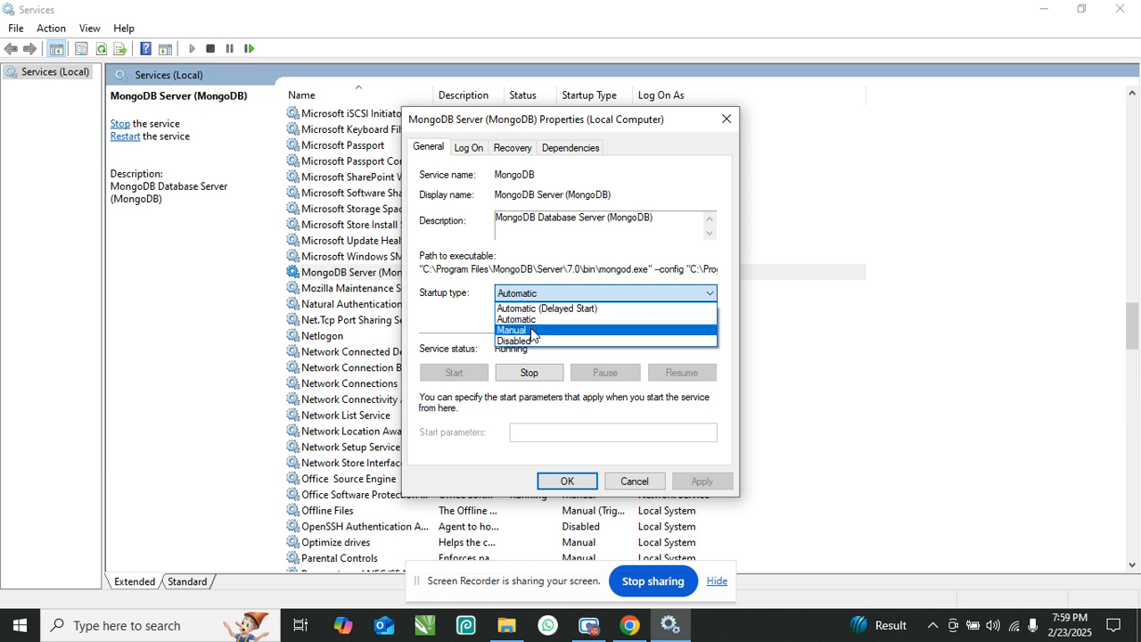
pyautogui.click(539, 319)
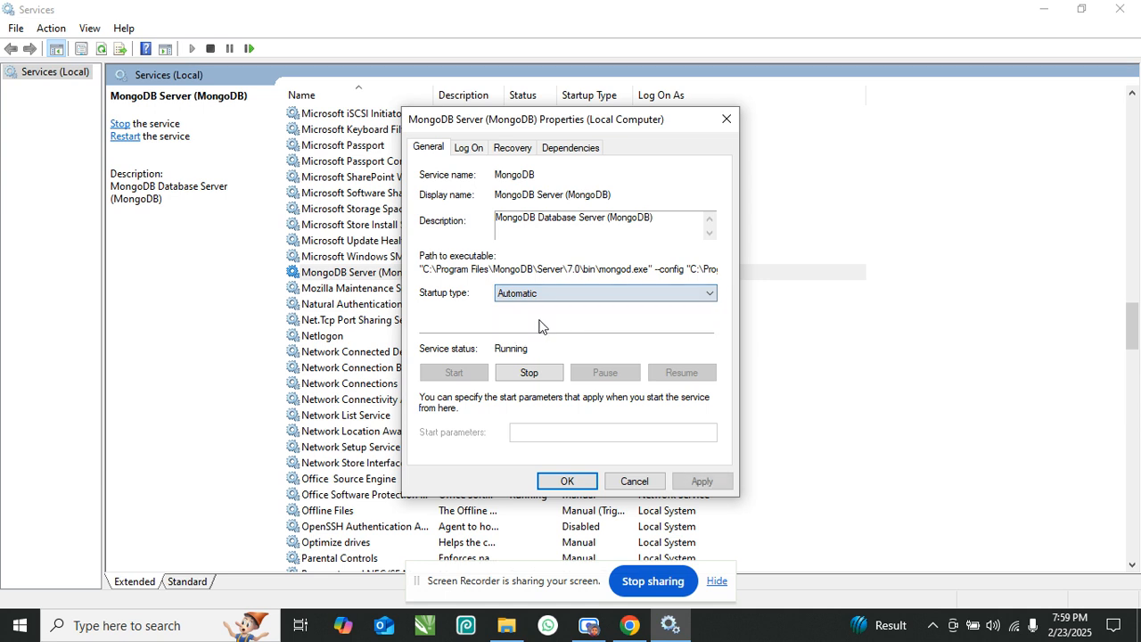
pyautogui.click(692, 482)
pyautogui.click(571, 478)
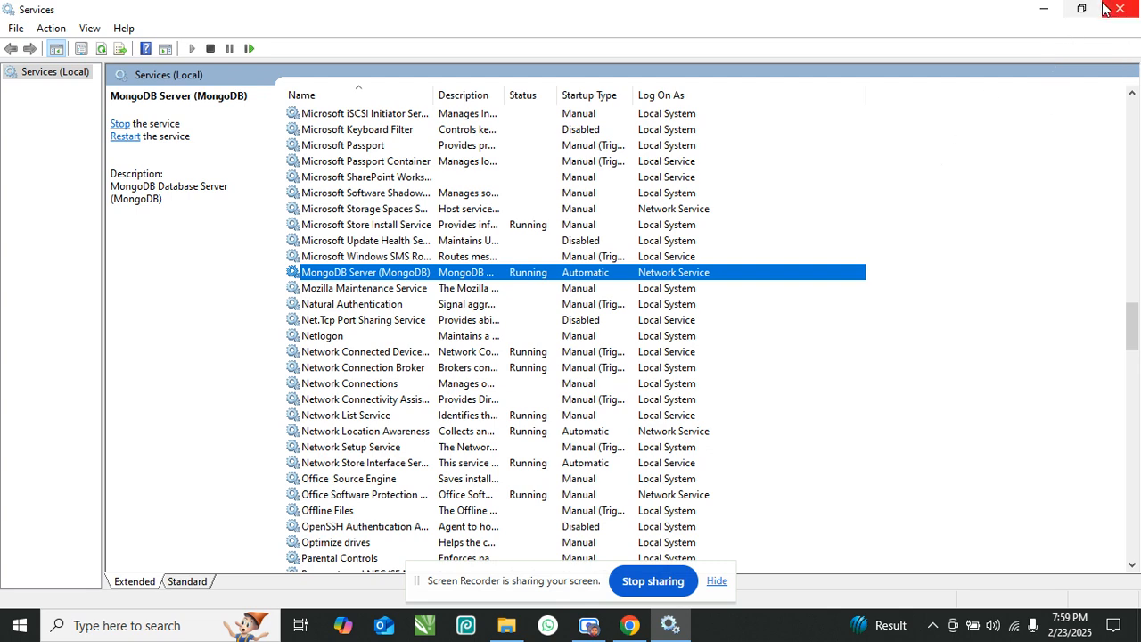
pyautogui.click(1122, 17)
# - Launch the 247INVENTORY Setup 1.0.0 installer from the desktop and wait for its window
pyautogui.click(914, 61)
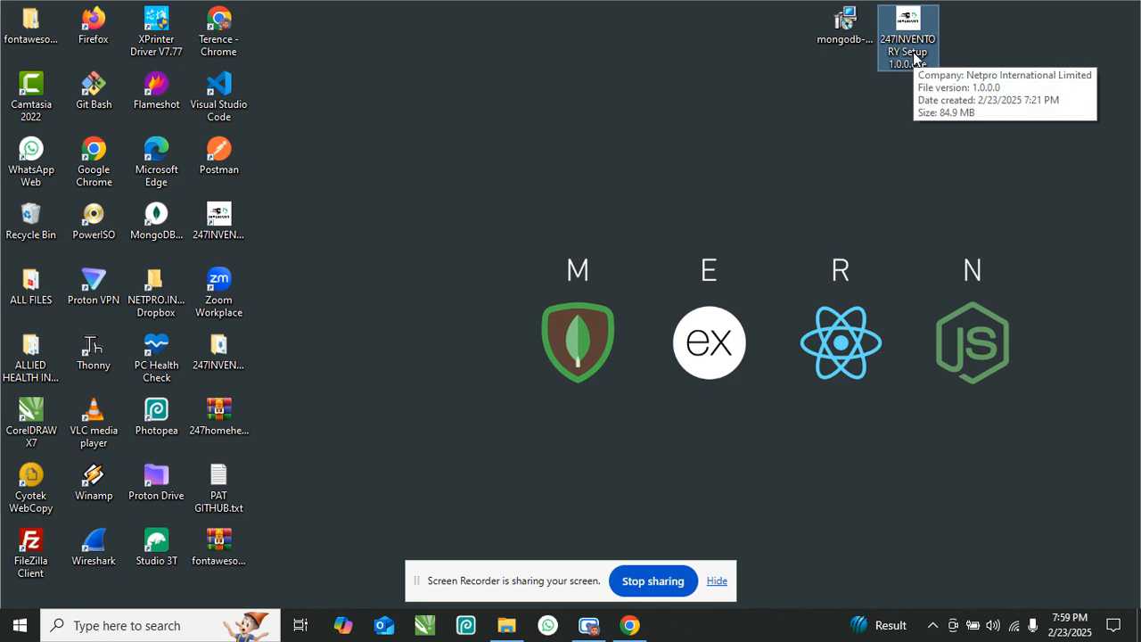
pyautogui.doubleClick(914, 55)
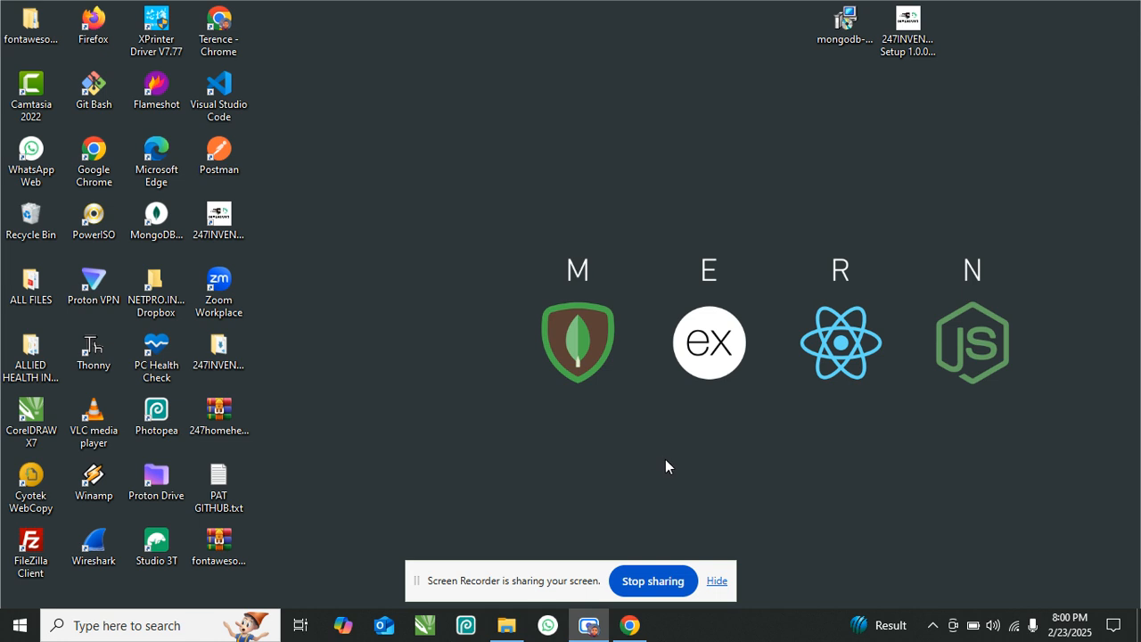
pyautogui.click(589, 625)
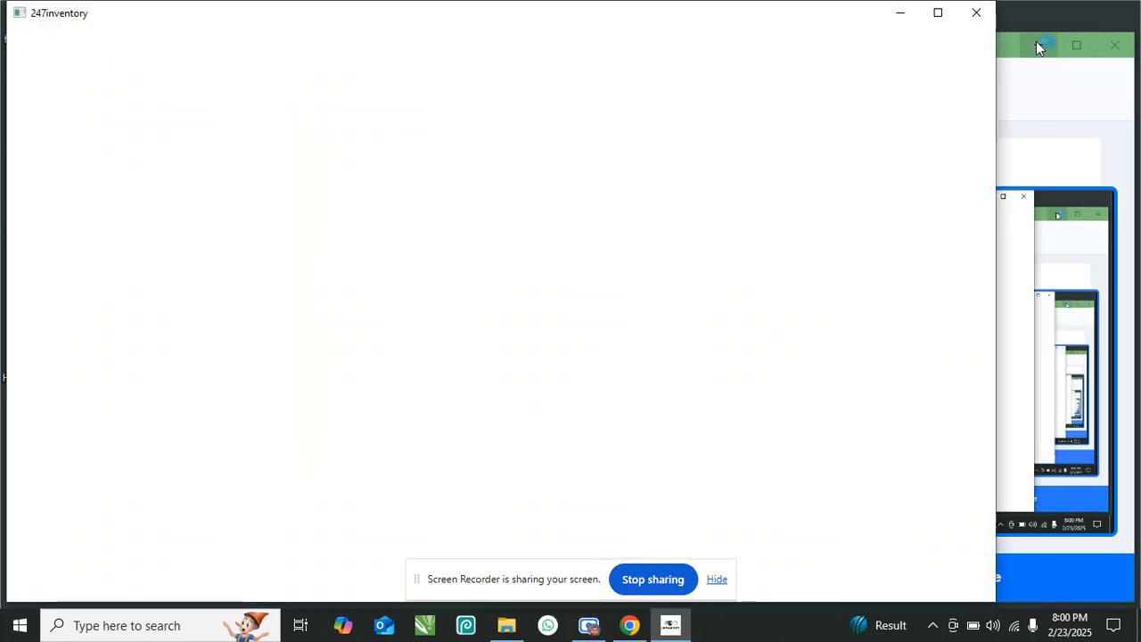
# - Maximize the 247INVENTORY window and connect to Wi-Fi so the welcome screen shows Online
pyautogui.click(1036, 43)
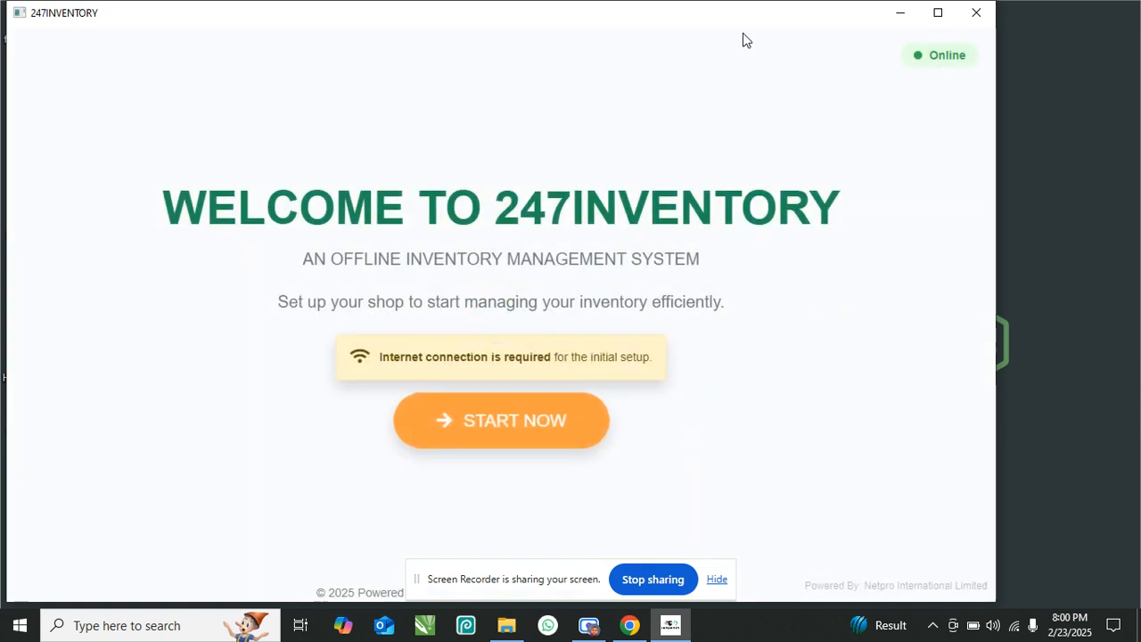
pyautogui.moveTo(749, 22); pyautogui.dragTo(799, 18)
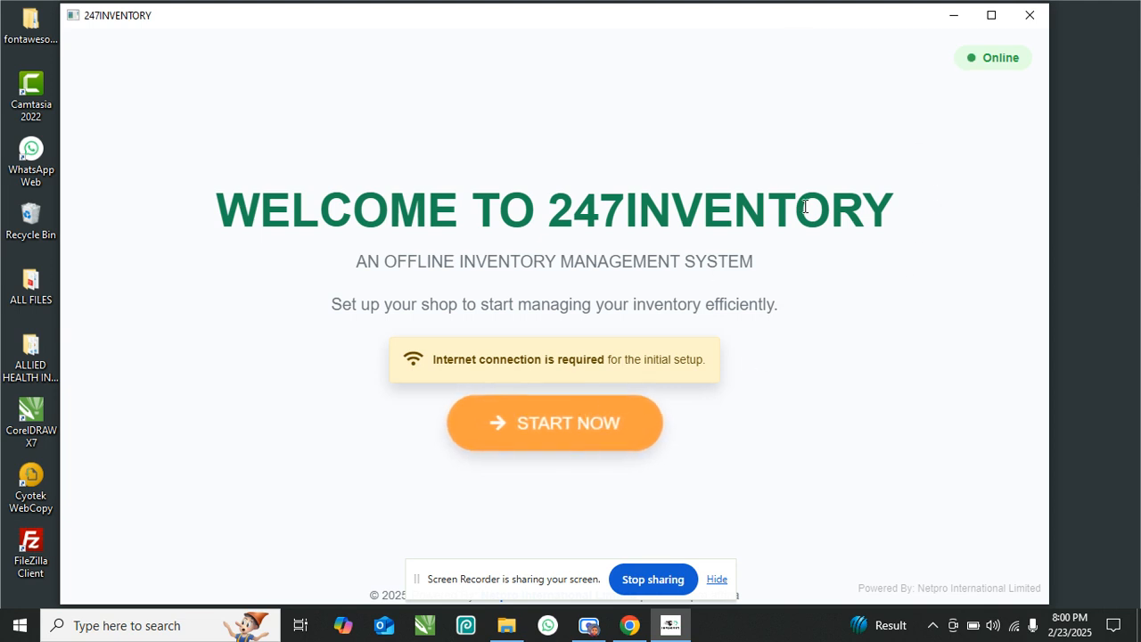
pyautogui.click(990, 15)
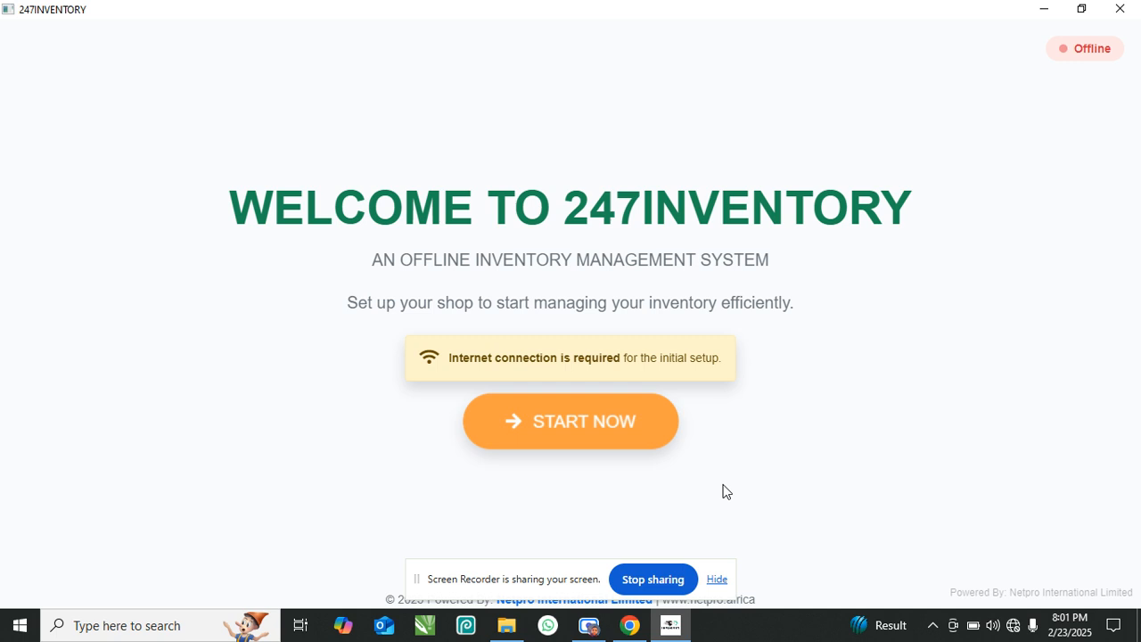
pyautogui.click(1013, 625)
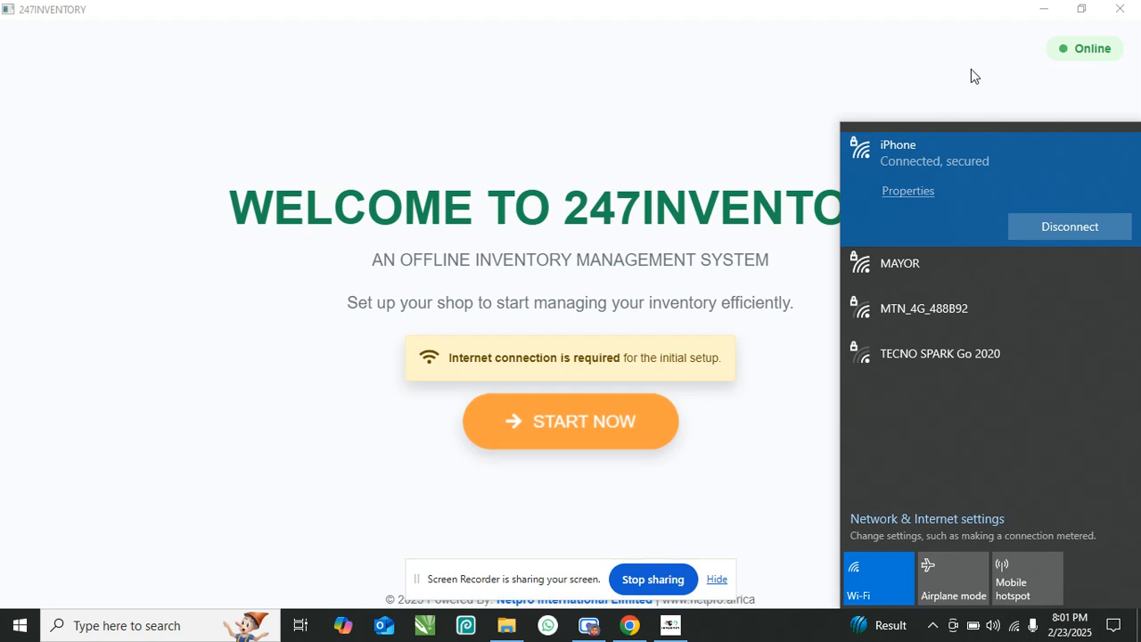
pyautogui.click(1005, 76)
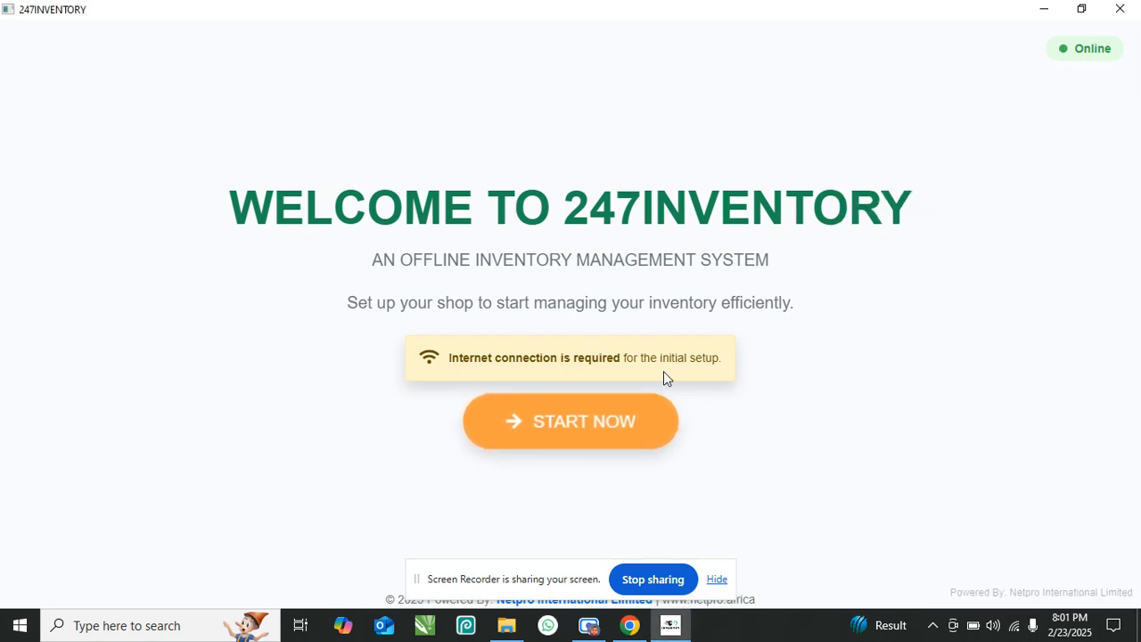
# - From Start Now, log in with the admin email and password to reach the dashboard
pyautogui.click(581, 433)
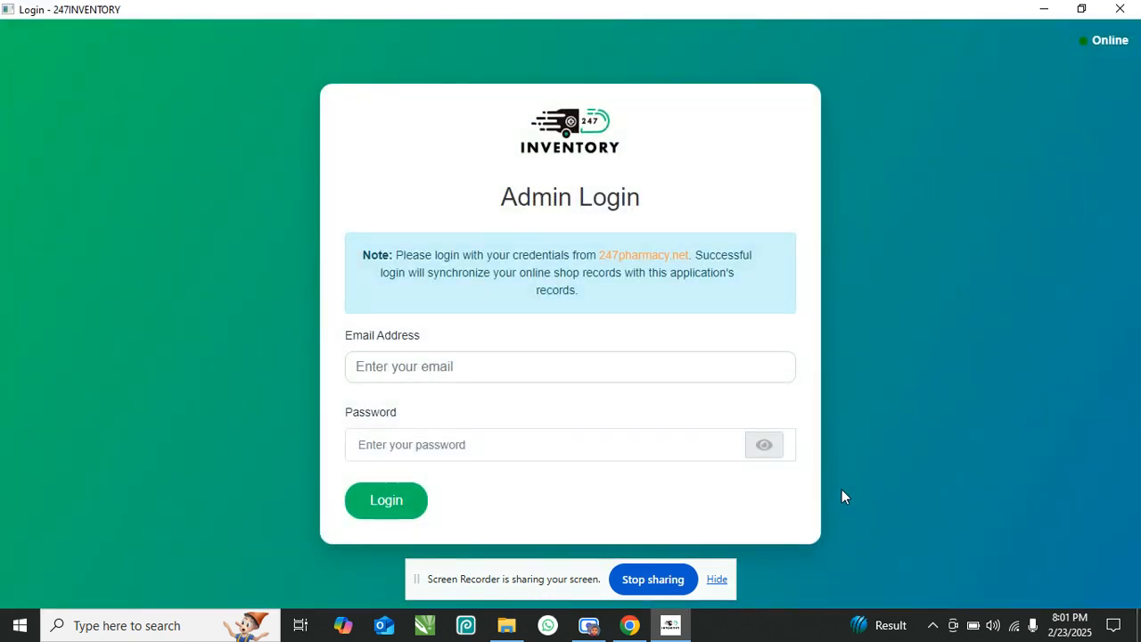
pyautogui.tripleClick(567, 202)
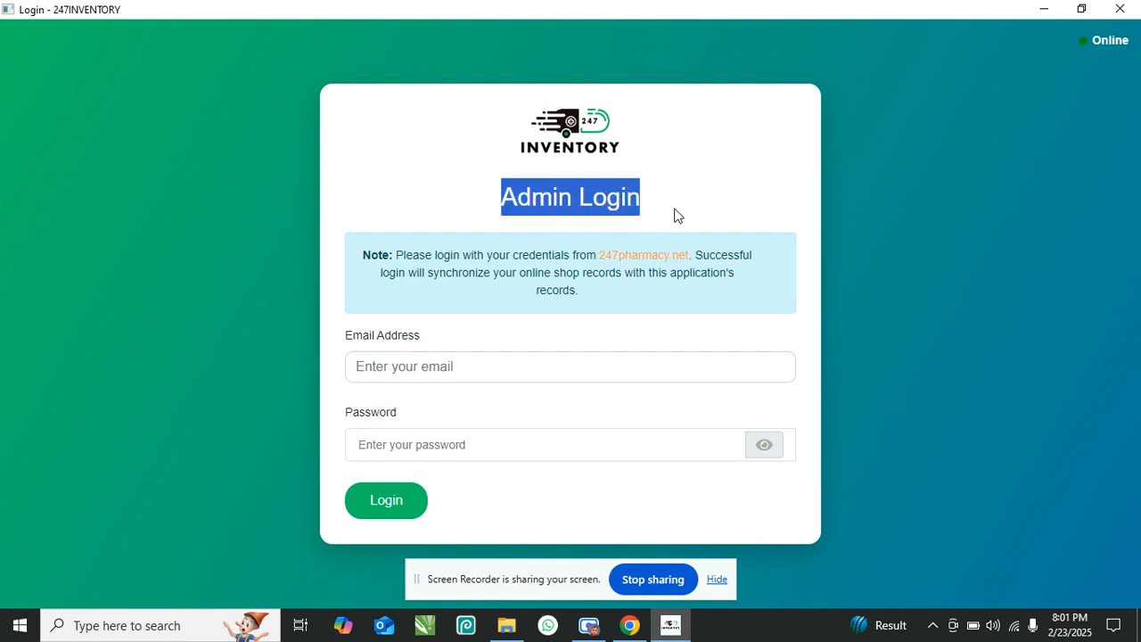
pyautogui.click(595, 367)
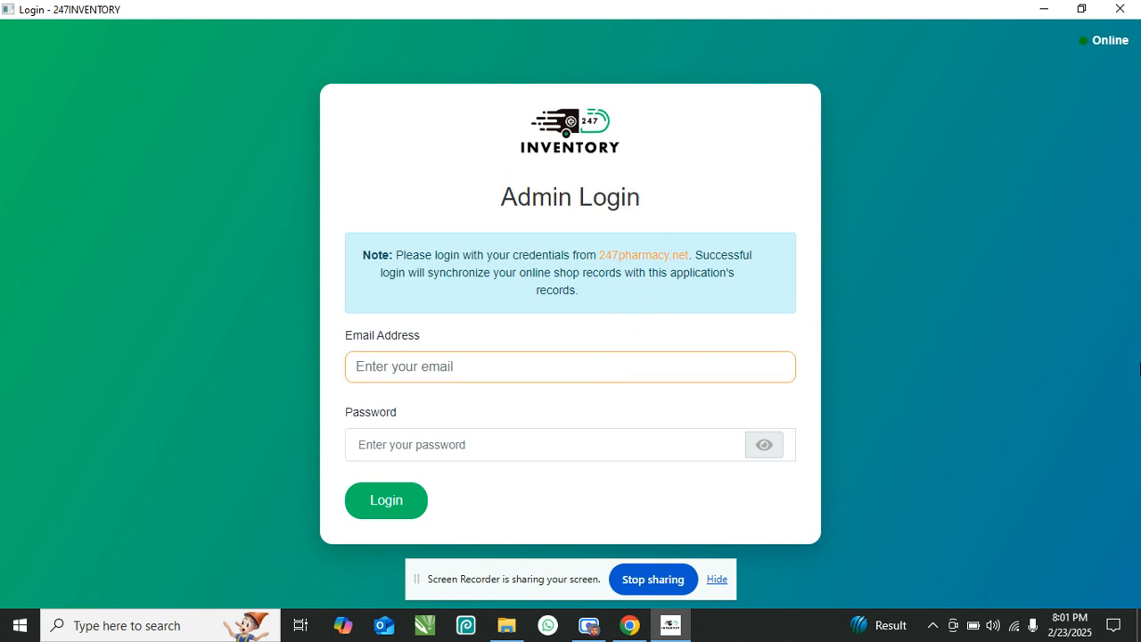
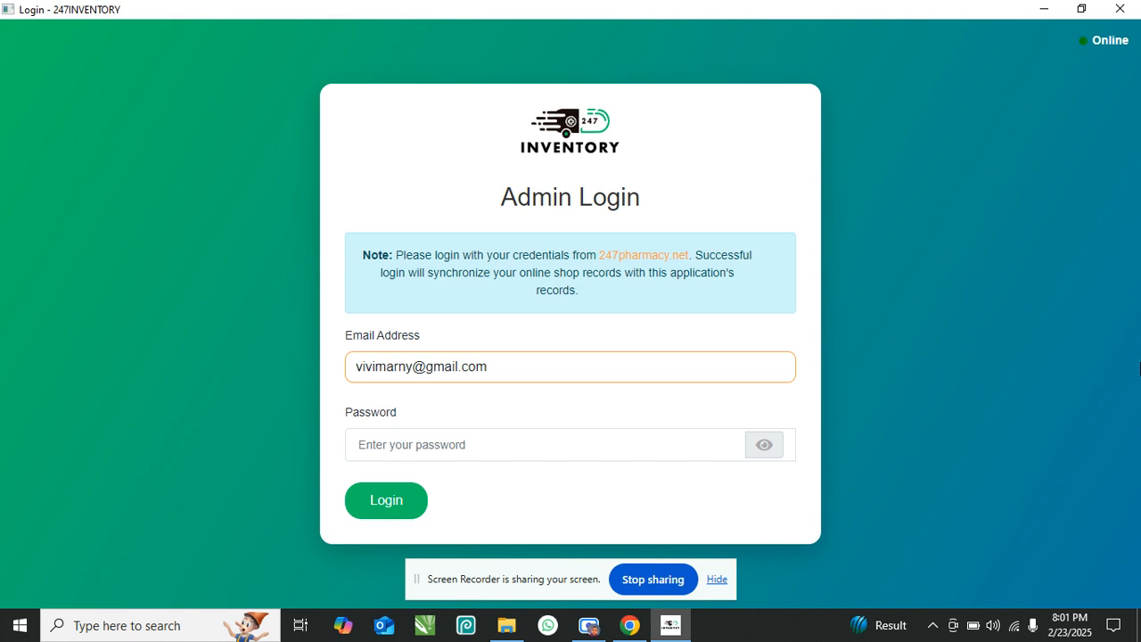
pyautogui.press('Tab')
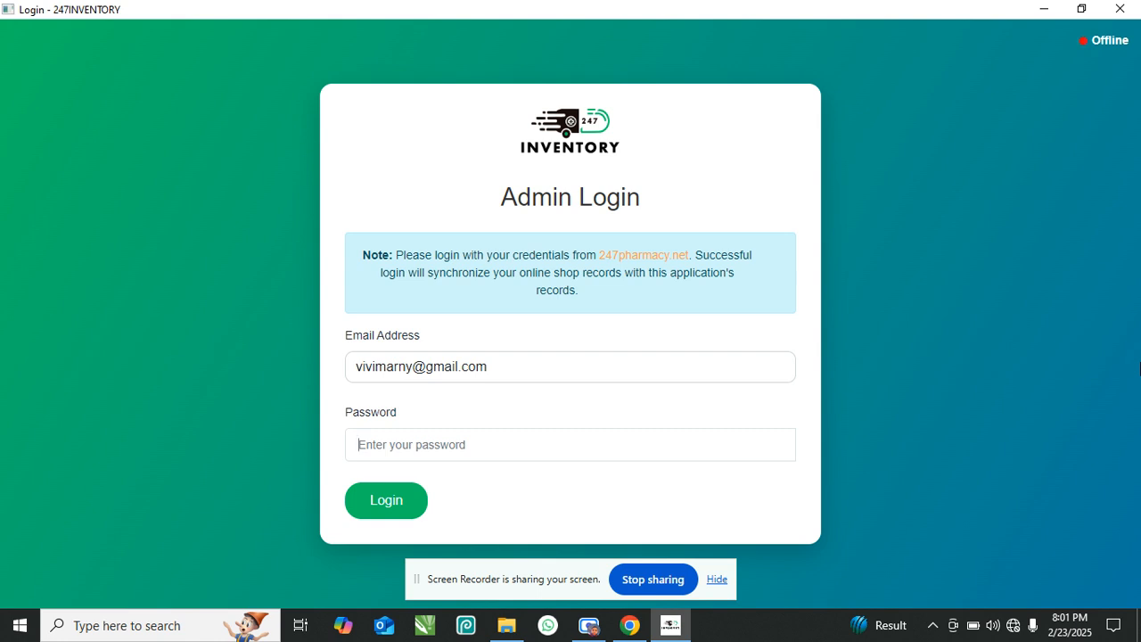
pyautogui.write('••')
pyautogui.click(554, 501)
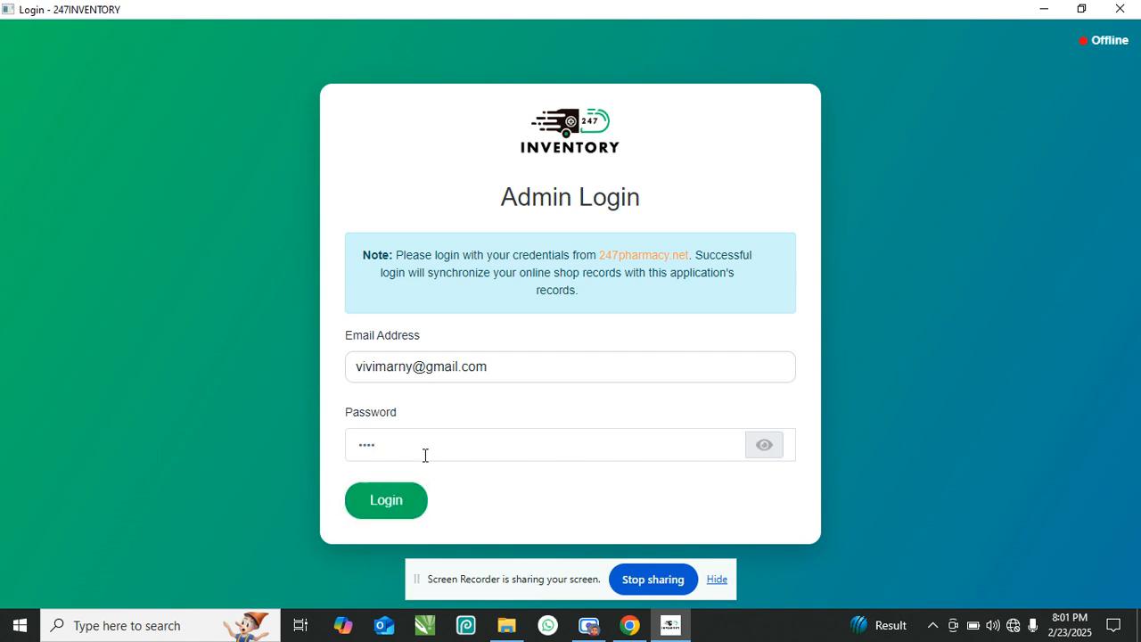
pyautogui.click(381, 506)
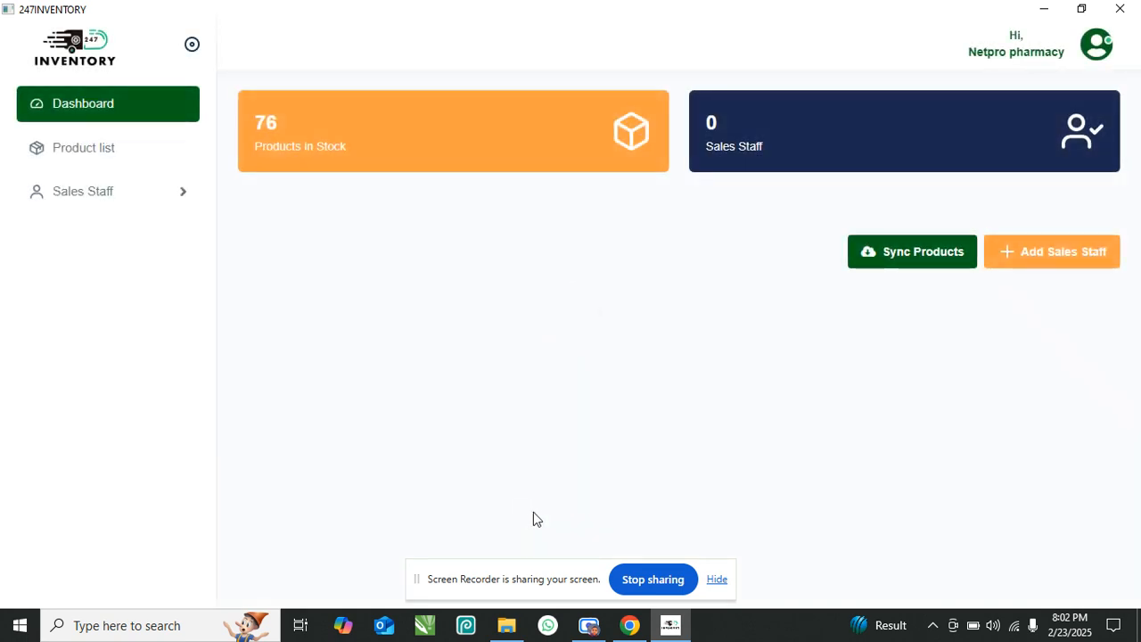
# - Open the Products List from the sidebar
pyautogui.click(718, 580)
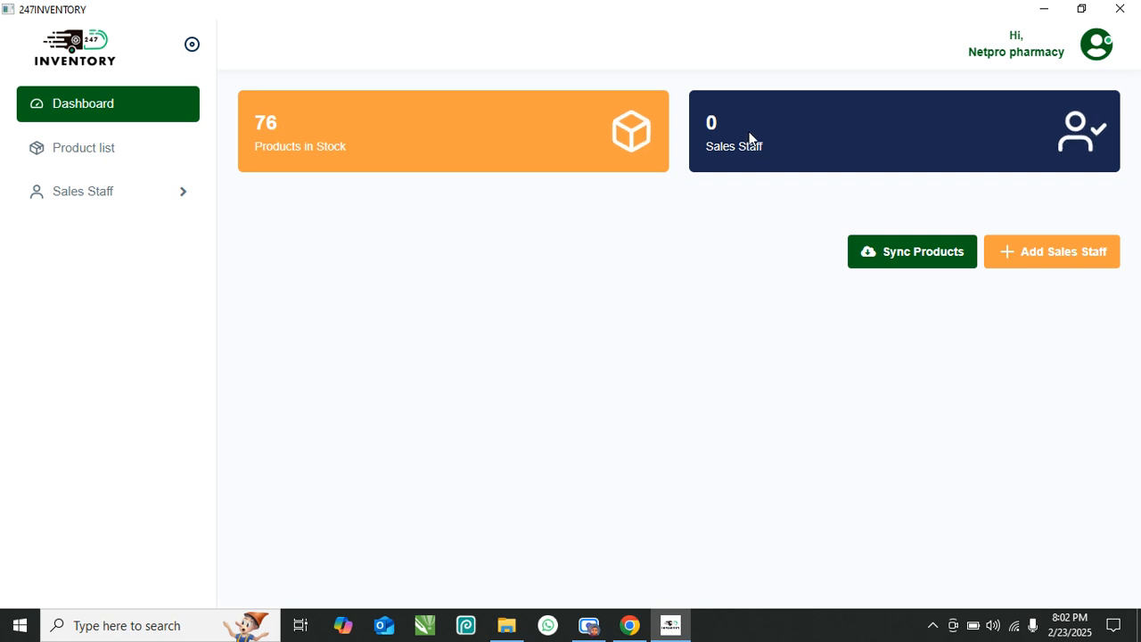
pyautogui.click(94, 149)
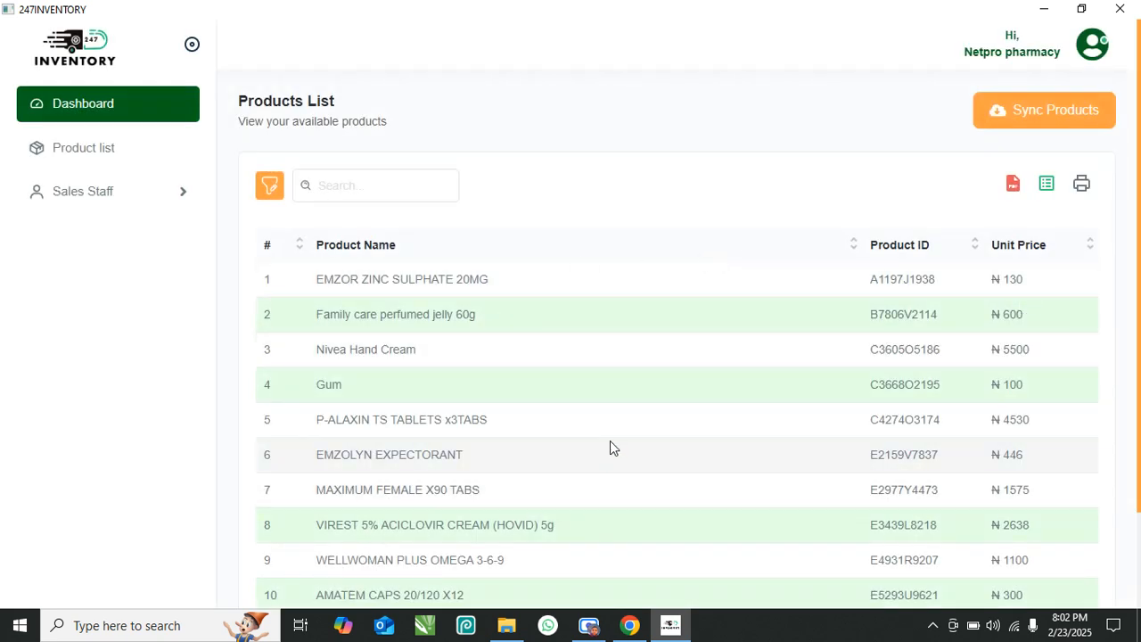
pyautogui.scroll(-2, 609, 446)
pyautogui.scroll(2, 659, 419)
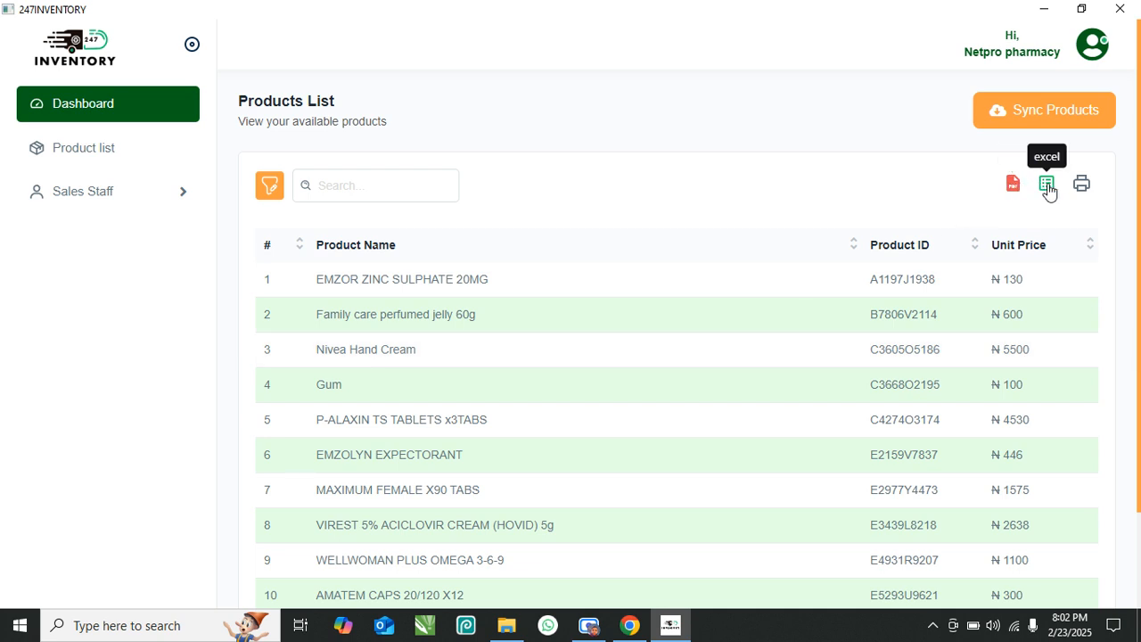
# - Search the product list for 'em', then clear the search to show all products
pyautogui.click(412, 194)
pyautogui.write('fdg')
pyautogui.press('BackSpace')
pyautogui.press('BackSpace')
pyautogui.press('BackSpace')
pyautogui.write('e')
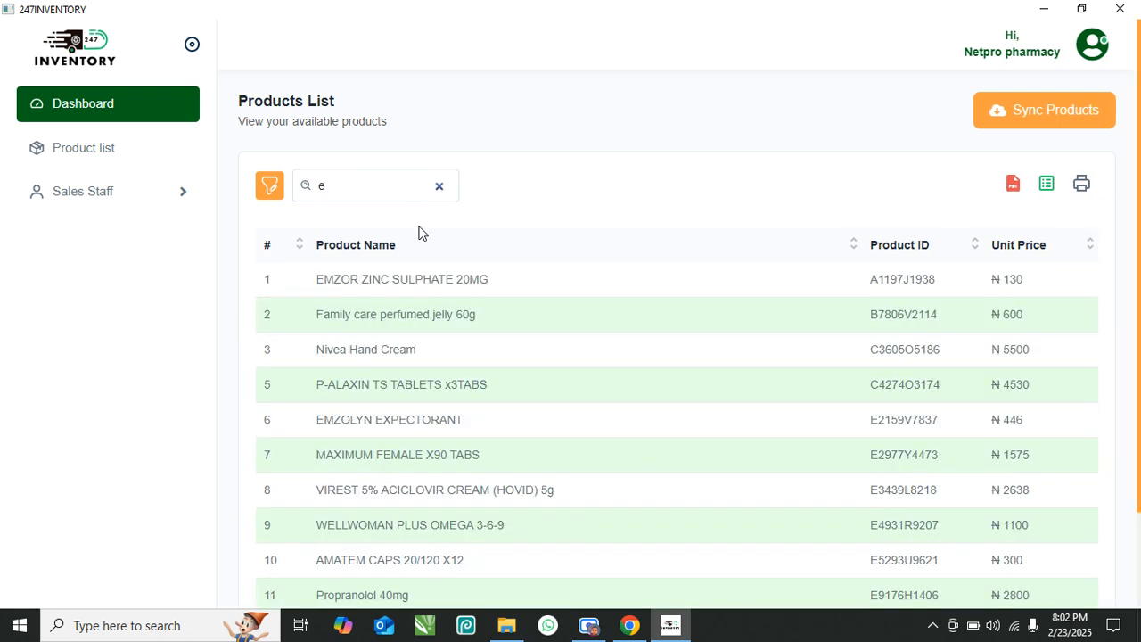
pyautogui.write('m')
pyautogui.click(772, 147)
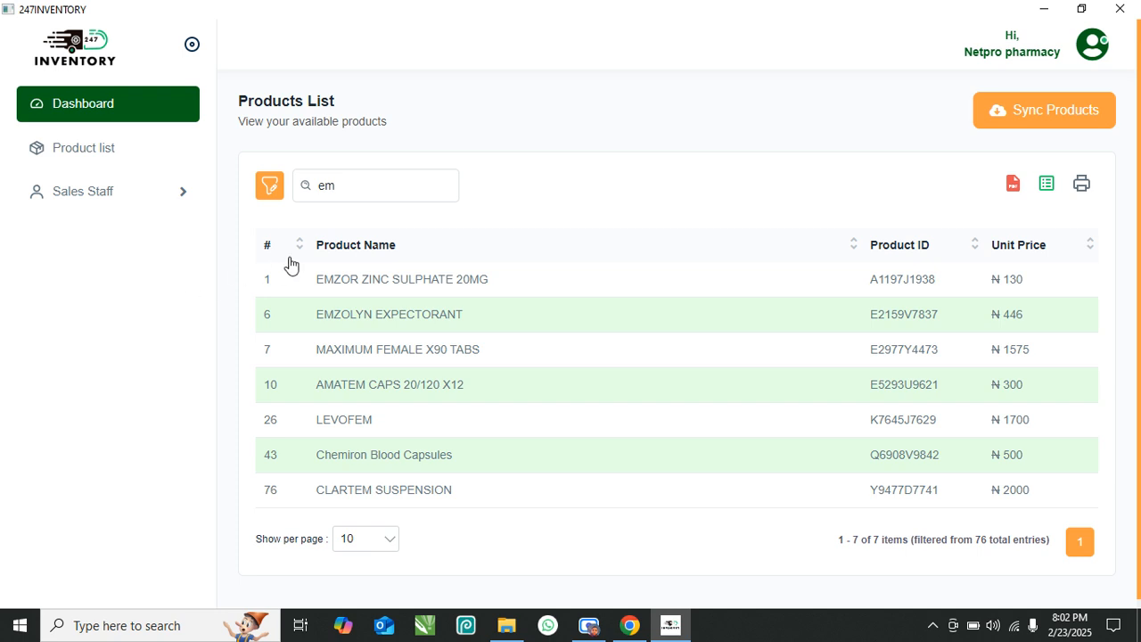
pyautogui.click(380, 190)
pyautogui.press('BackSpace')
pyautogui.press('BackSpace')
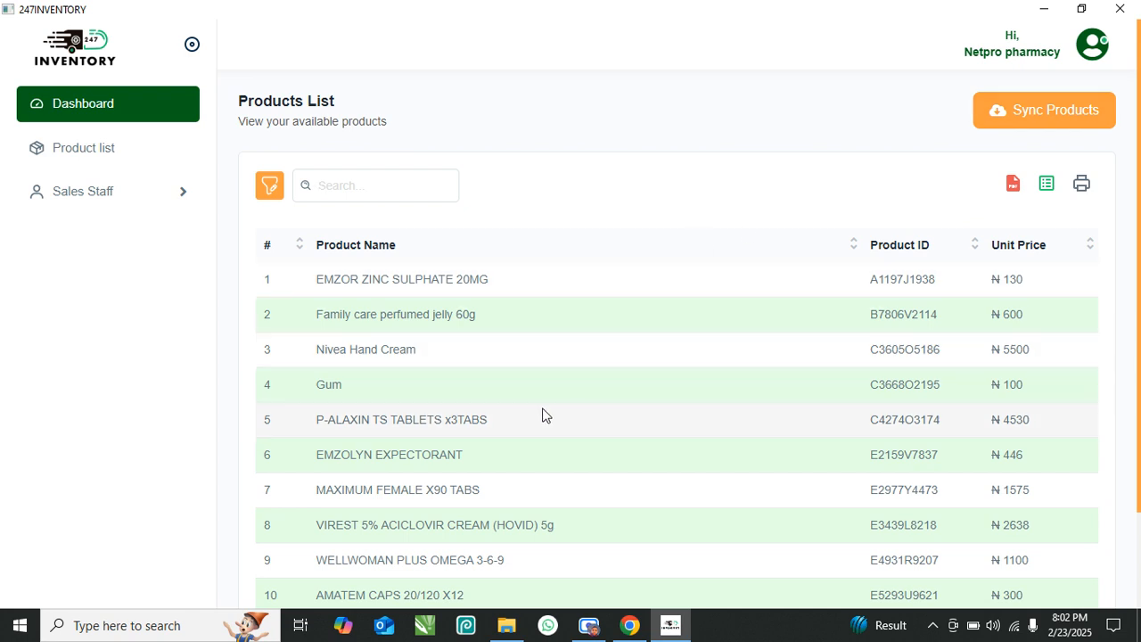
# - Sync the products with the online shop
pyautogui.click(1063, 114)
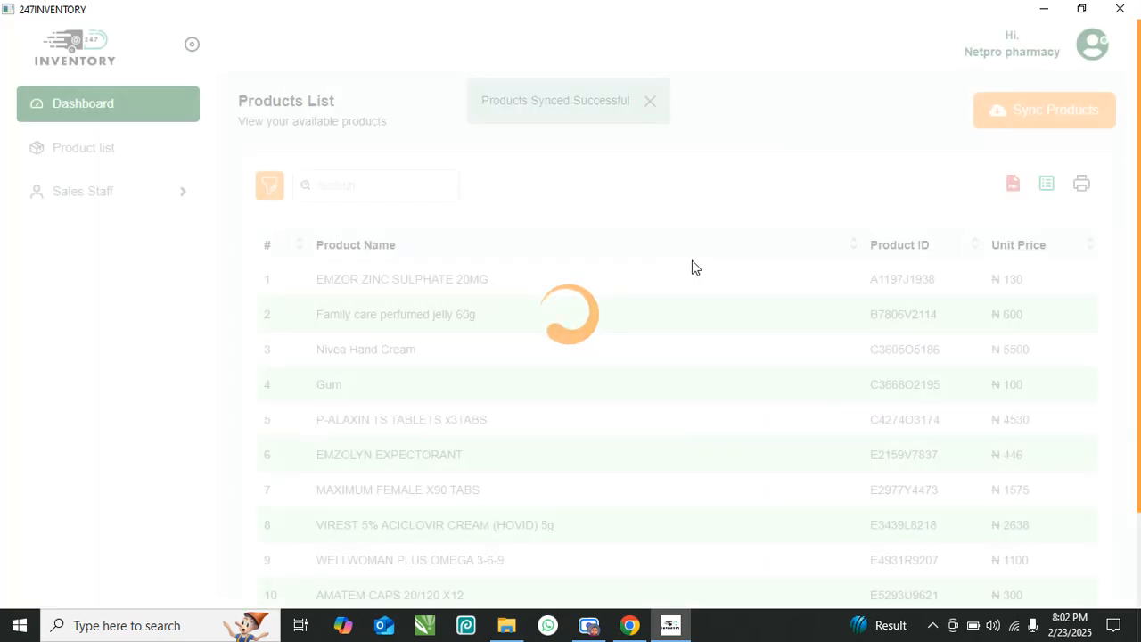
pyautogui.scroll(-3, 588, 457)
pyautogui.scroll(3, 588, 456)
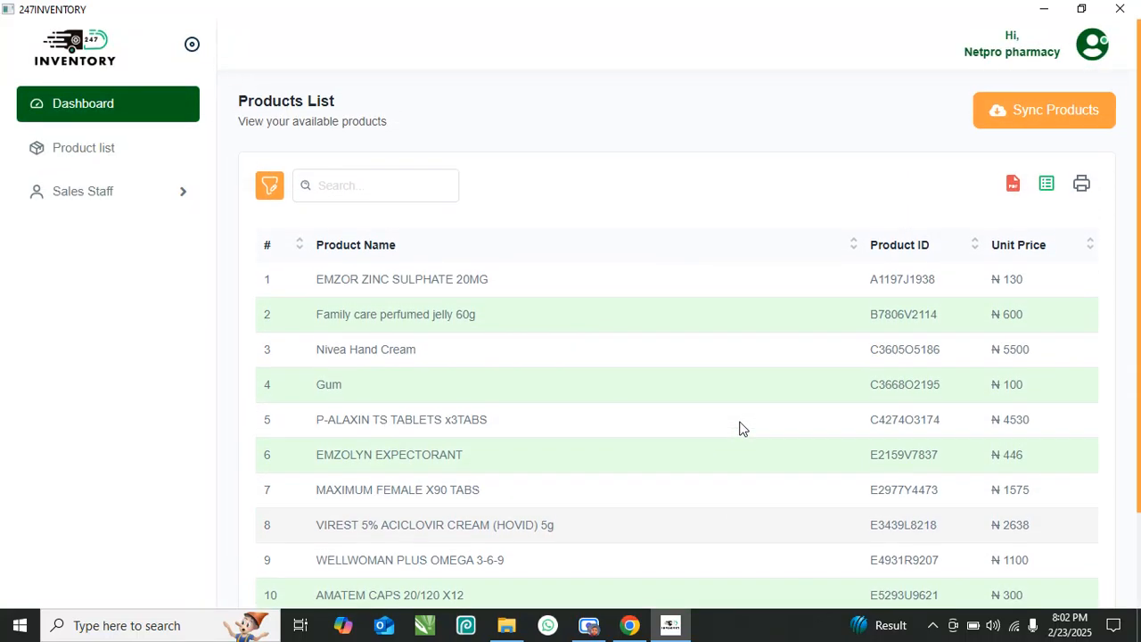
# - Expand Sales Staff, return to the dashboard, and bring up the Create Staff Account form
pyautogui.click(186, 198)
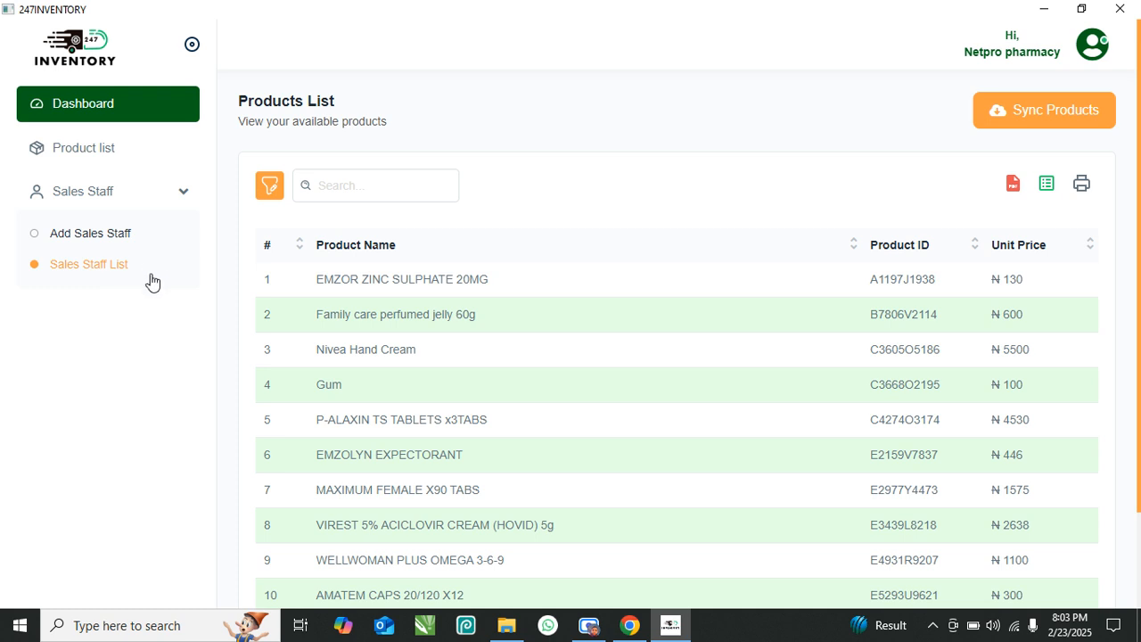
pyautogui.click(111, 107)
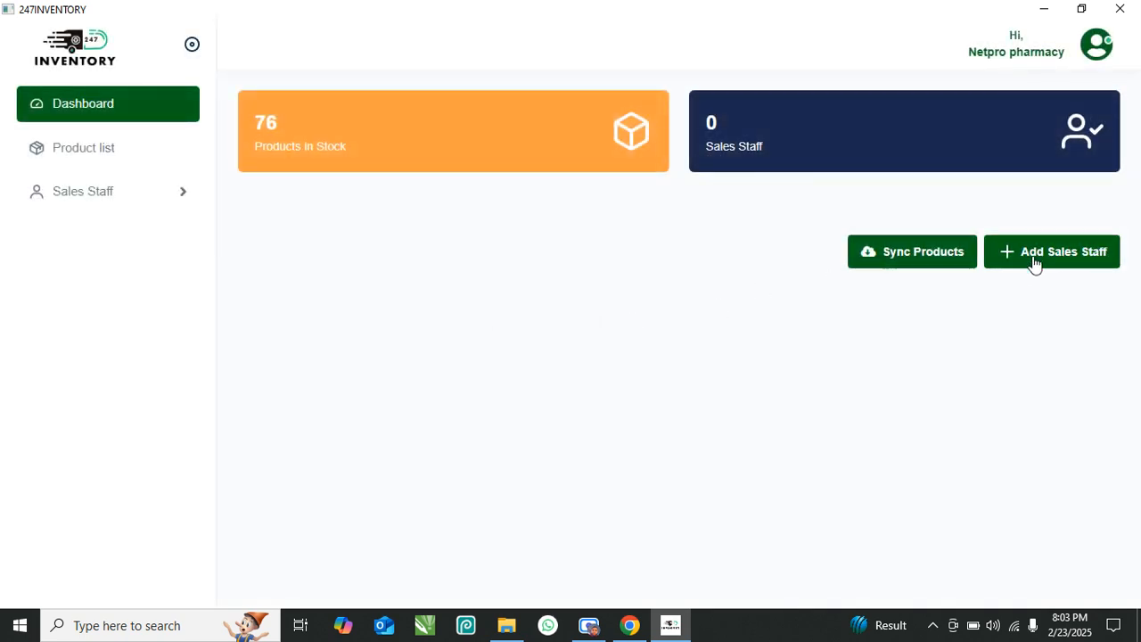
pyautogui.click(174, 194)
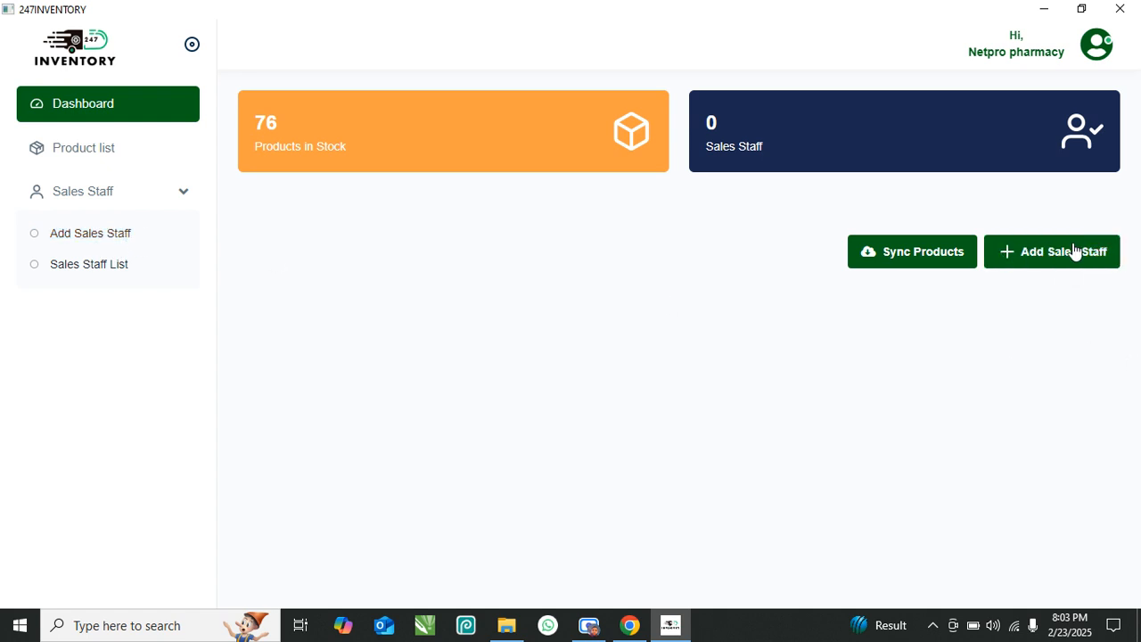
pyautogui.click(1074, 252)
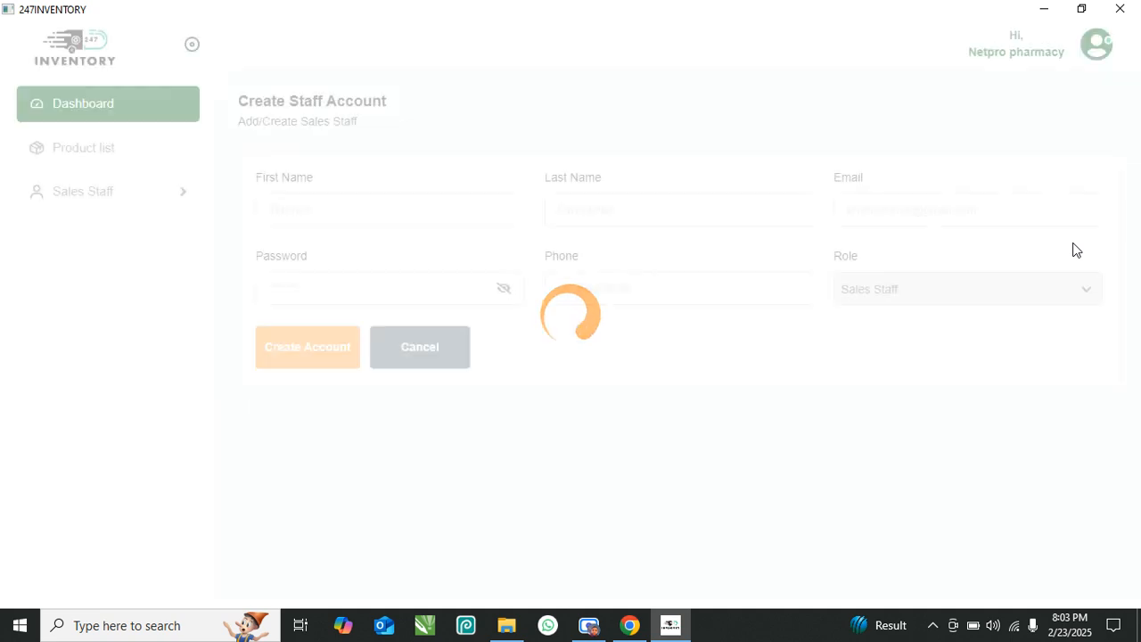
# - Enter the new staff member's first and last name on the Add Sales Staff form
pyautogui.click(376, 212)
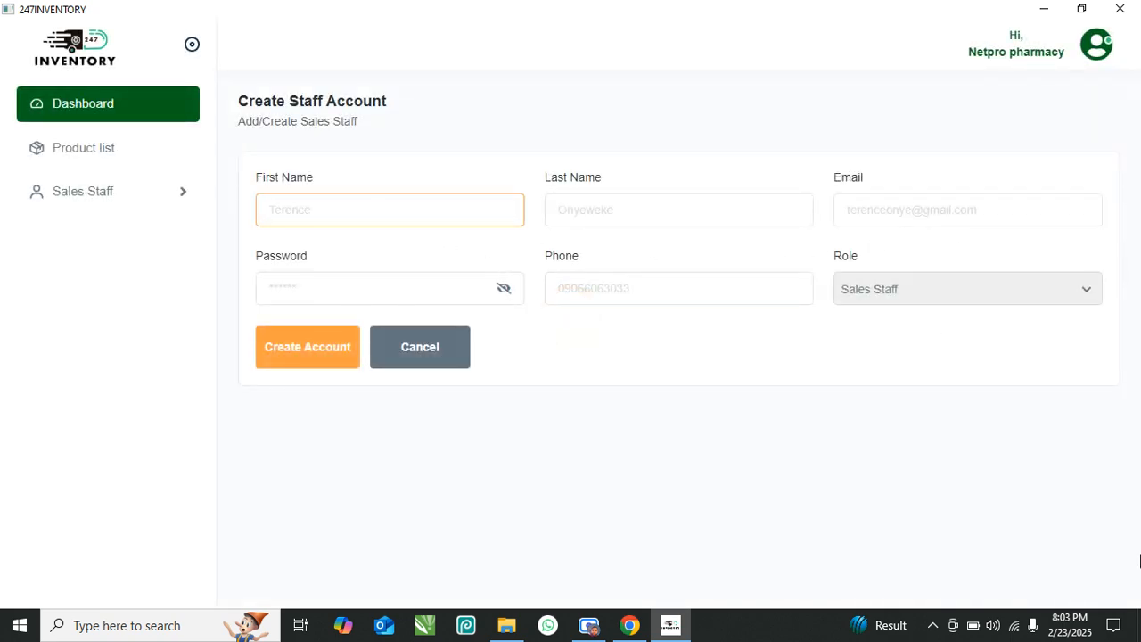
pyautogui.write('t')
pyautogui.press('BackSpace')
pyautogui.press('BackSpace')
pyautogui.press('BackSpace')
pyautogui.press('Tab')
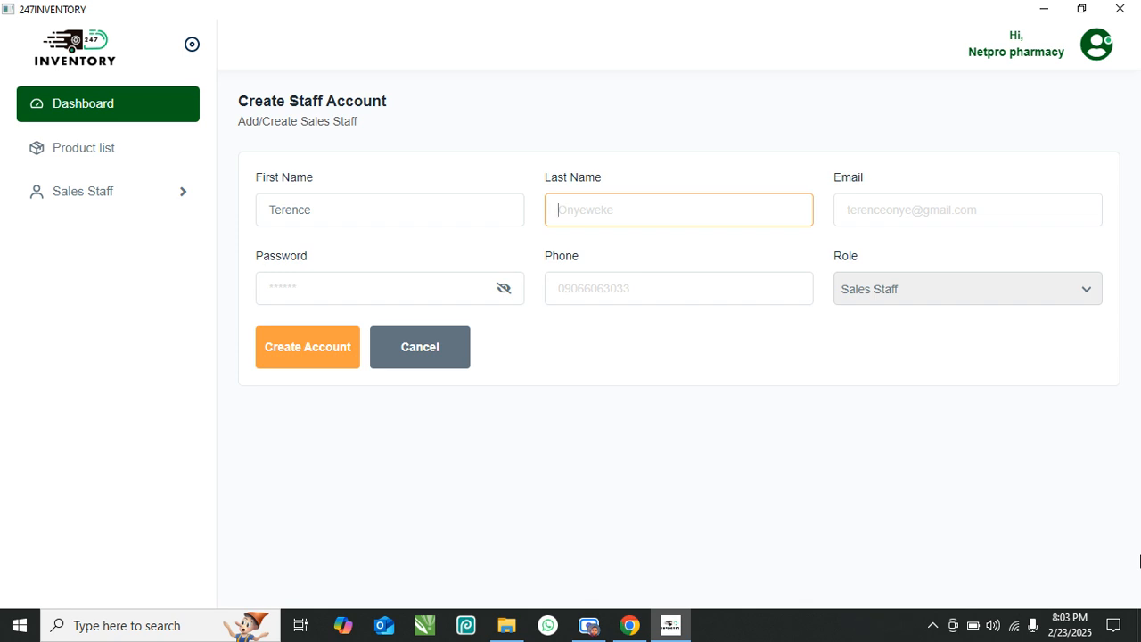
# - Fill in the staff member's e-mail, password and phone number
pyautogui.press('Tab')
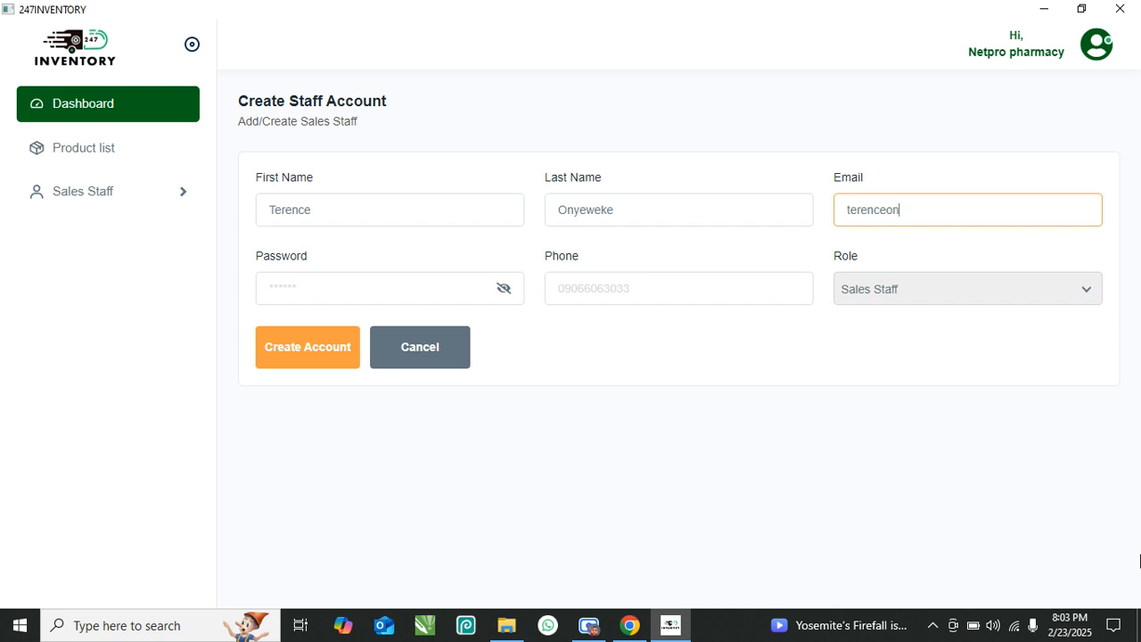
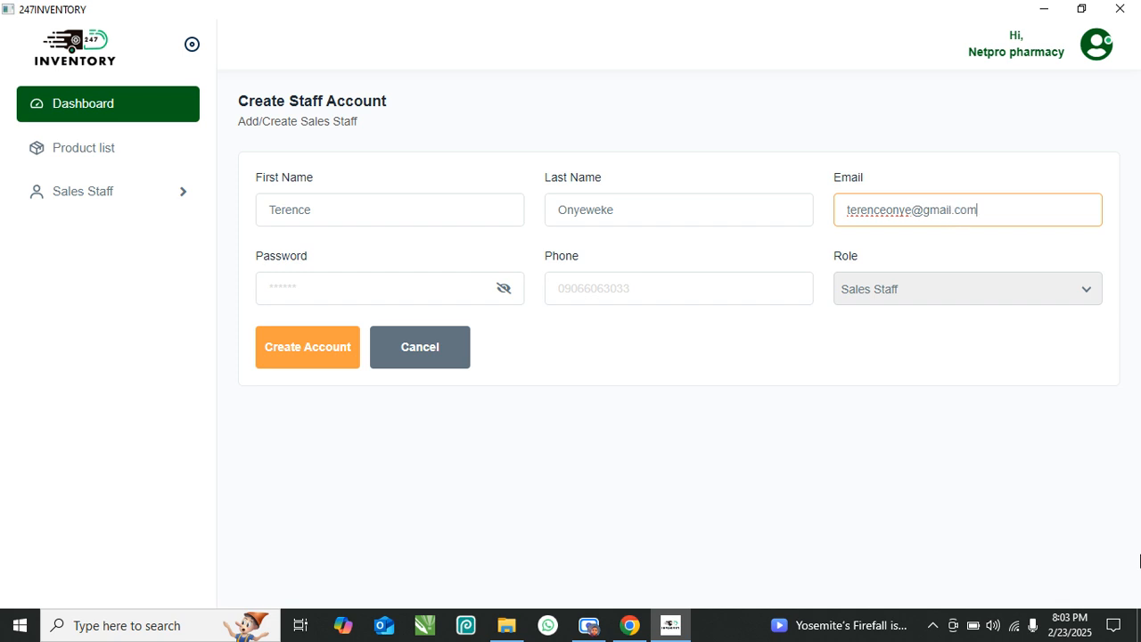
pyautogui.click(346, 292)
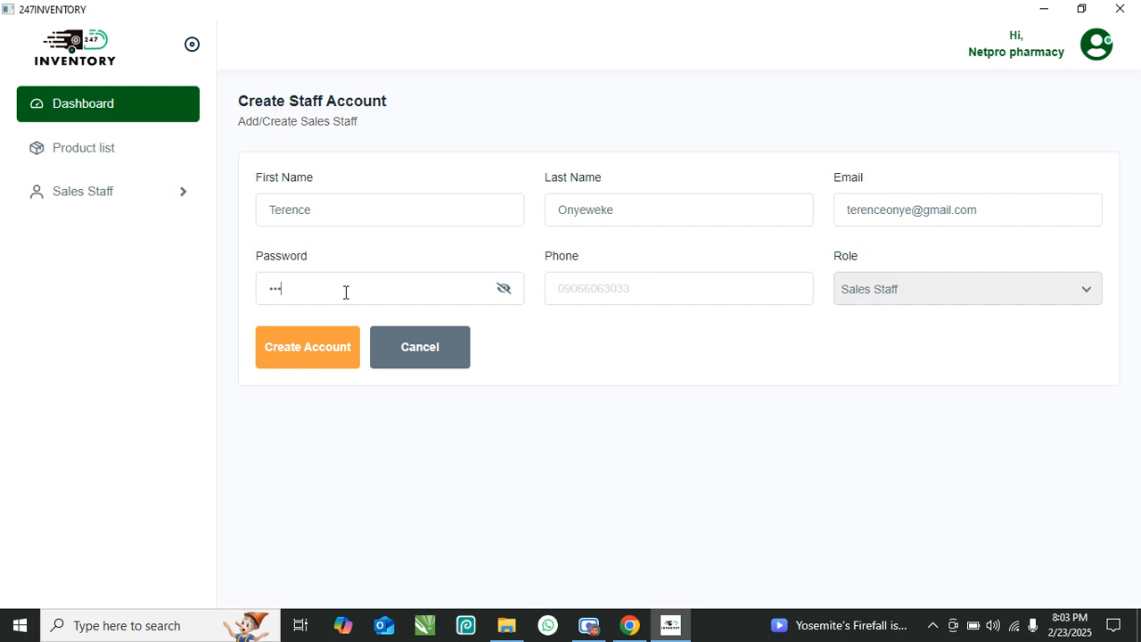
pyautogui.click(504, 289)
pyautogui.click(665, 300)
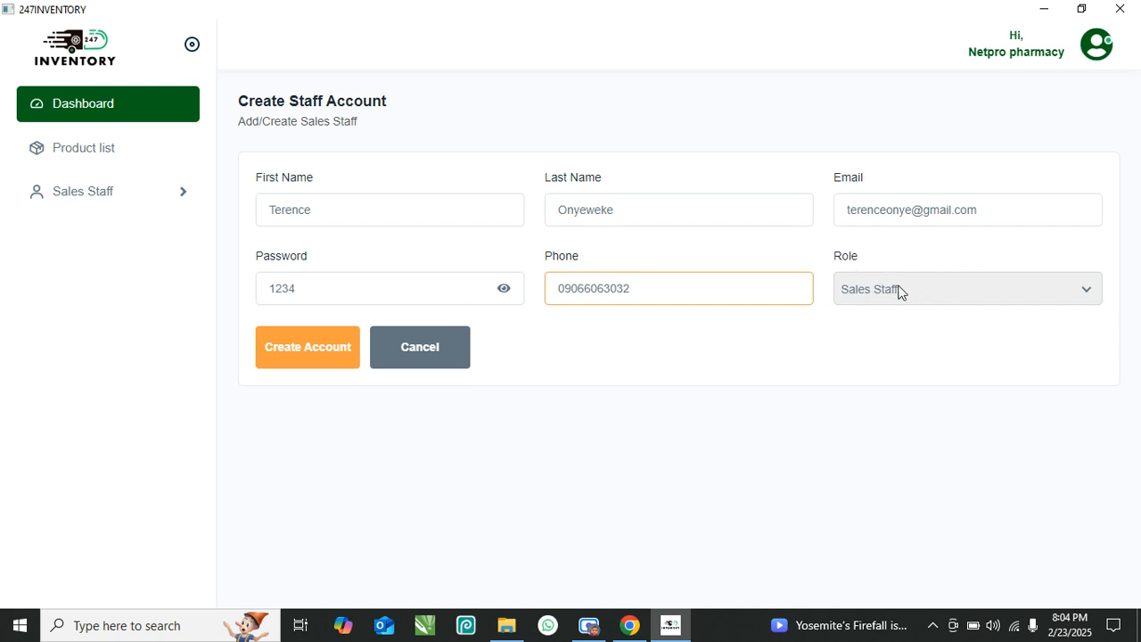
# - Assign the Sales Staff role and create the account
pyautogui.click(967, 291)
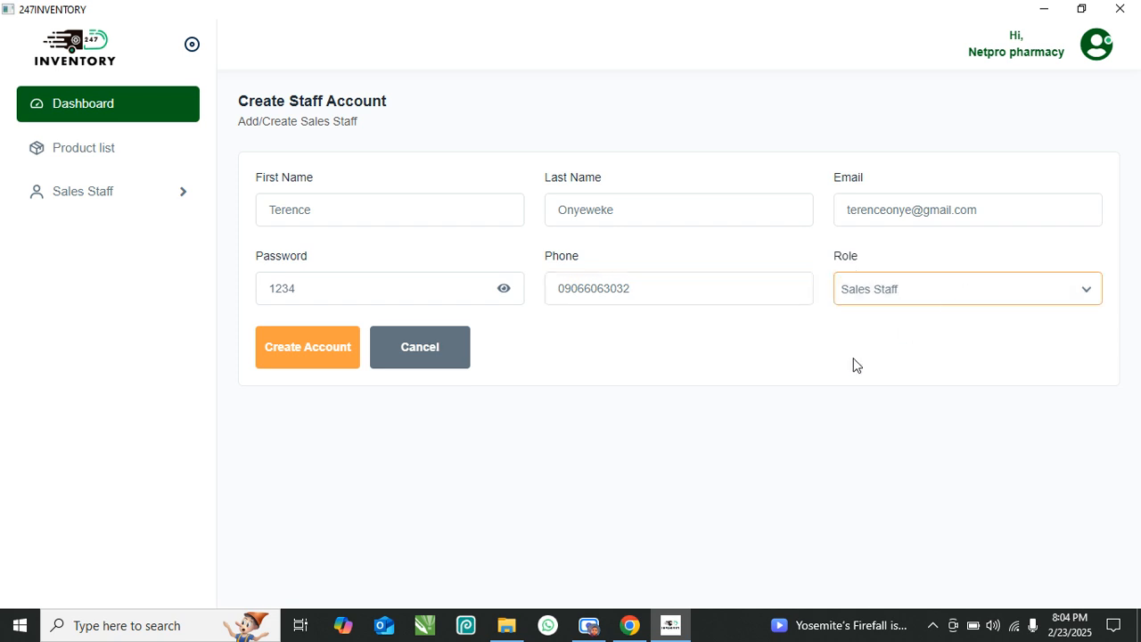
pyautogui.click(290, 348)
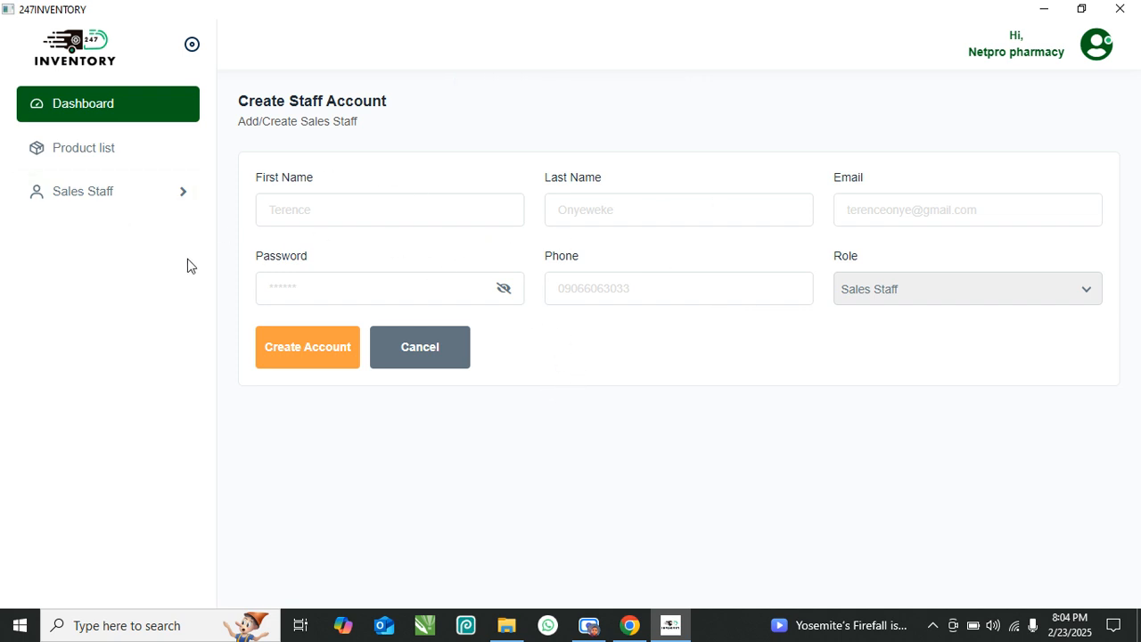
pyautogui.click(154, 193)
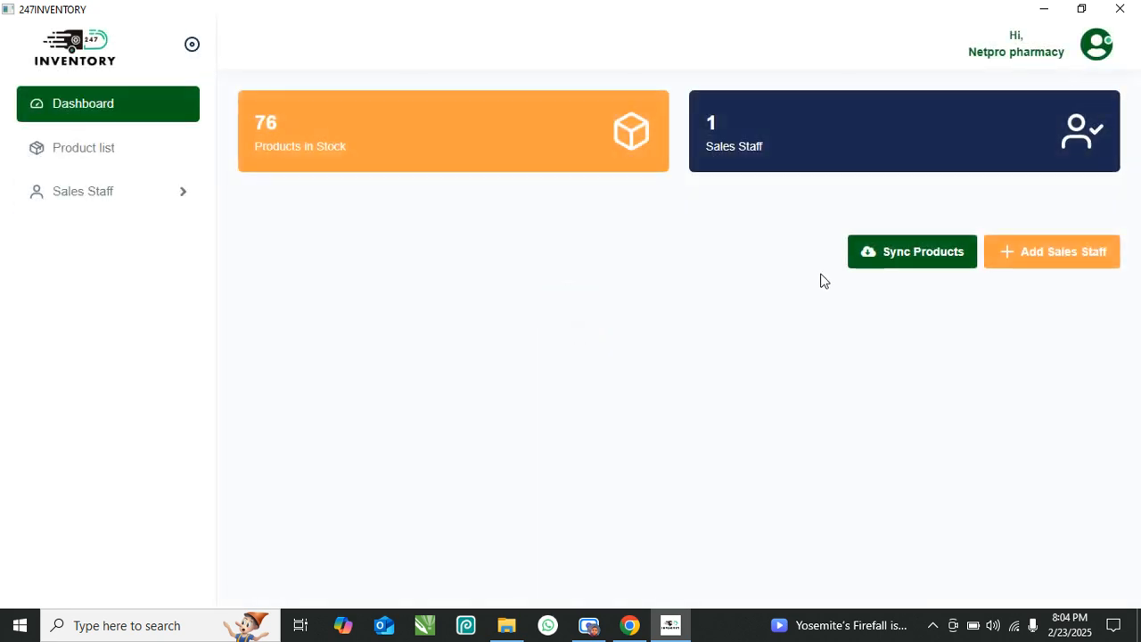
# - In the Sales Staff List, disable and re-enable the new account, then open it for editing
pyautogui.click(175, 195)
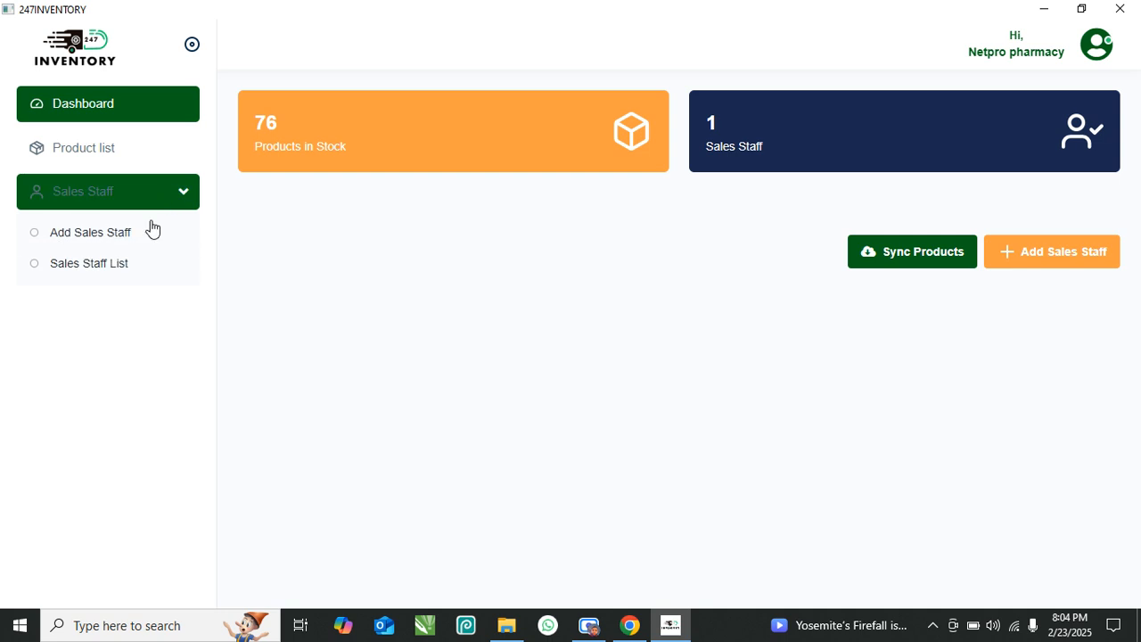
pyautogui.click(105, 275)
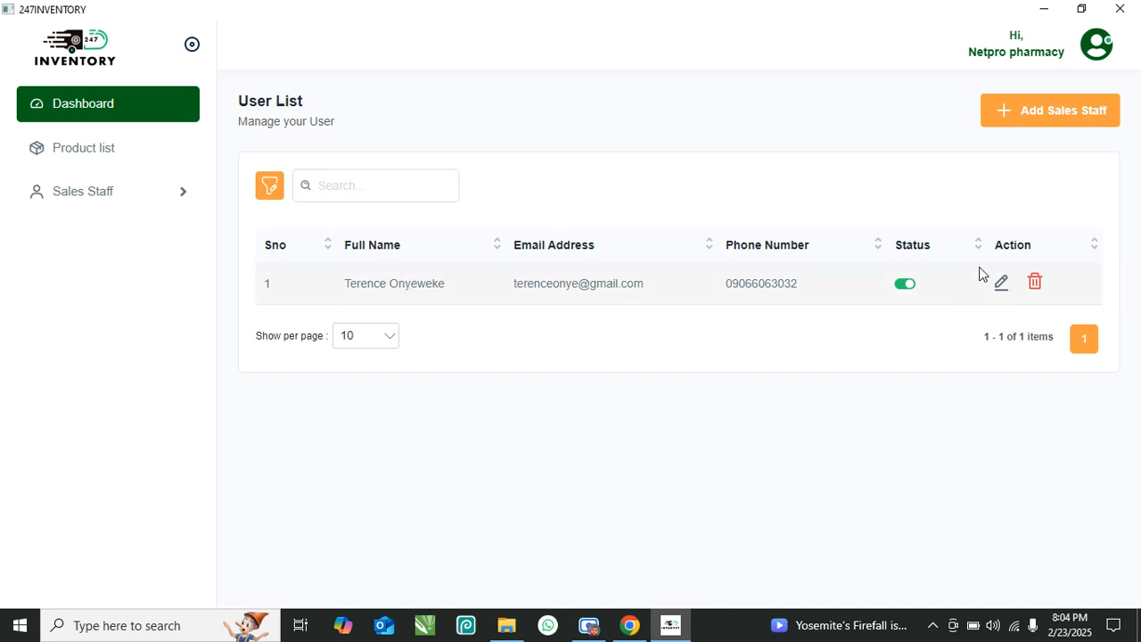
pyautogui.click(903, 285)
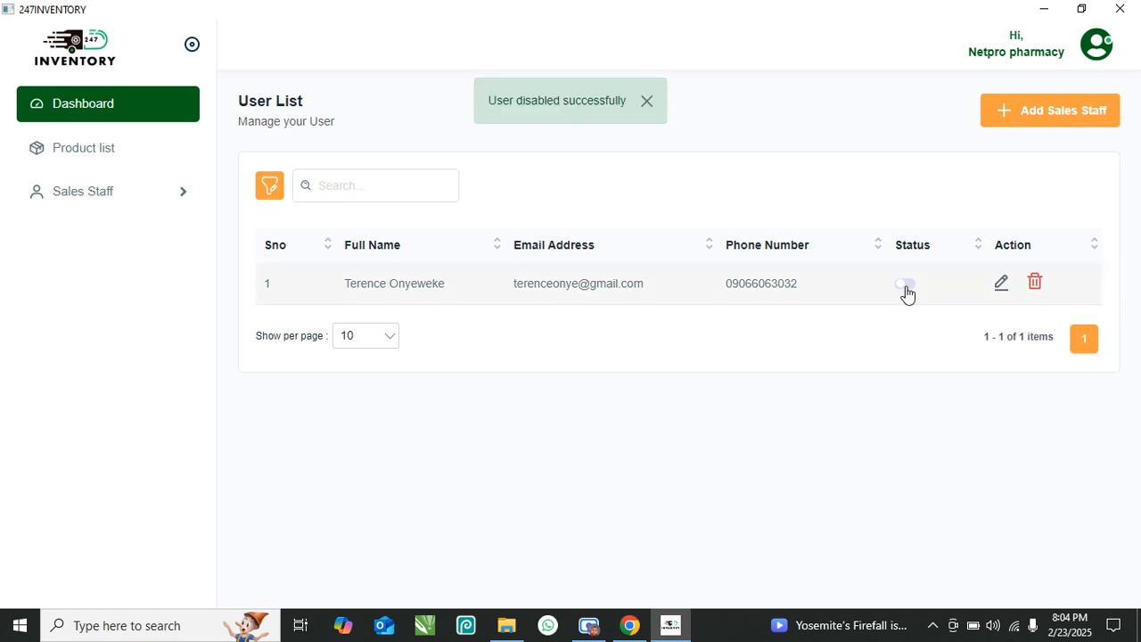
pyautogui.click(905, 285)
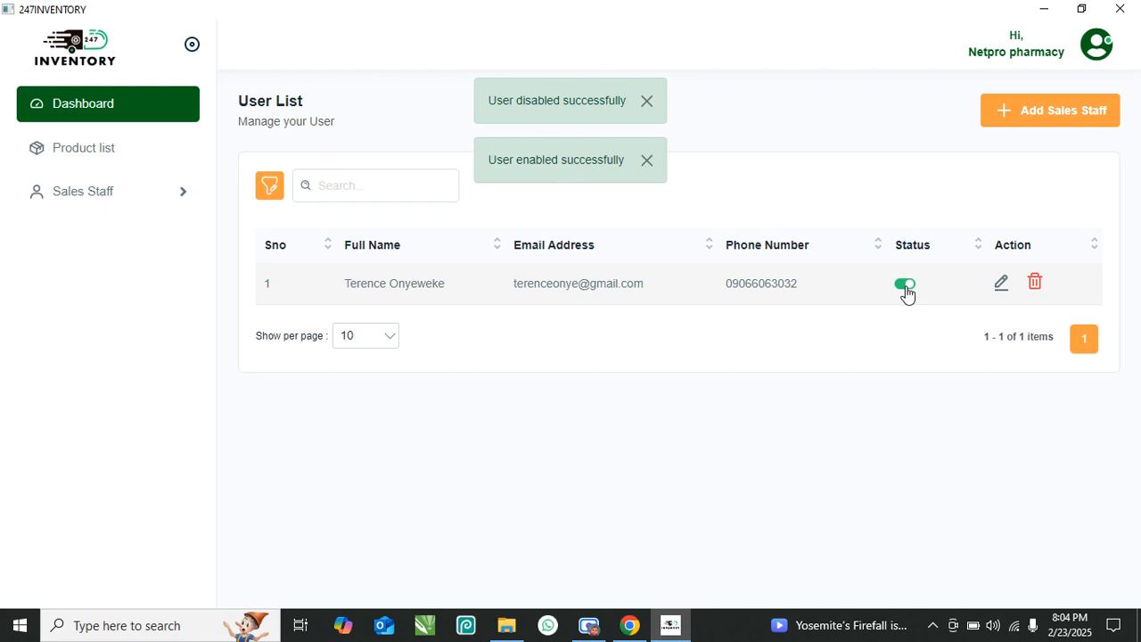
pyautogui.click(999, 285)
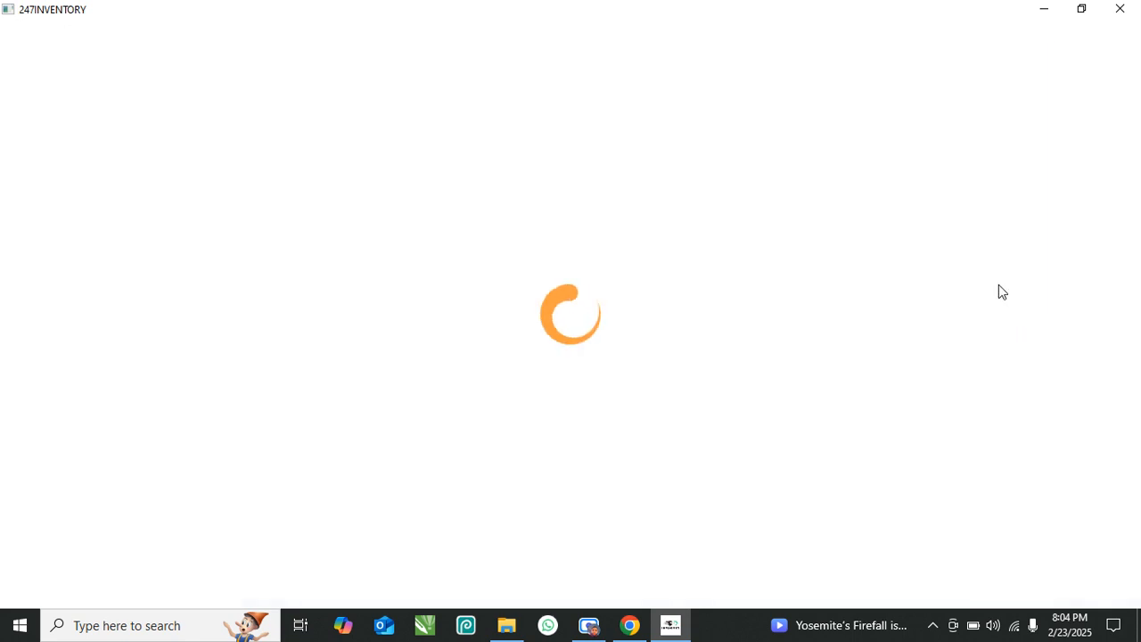
# - Select the first name, last name and phone number on the edit page
pyautogui.click(398, 207)
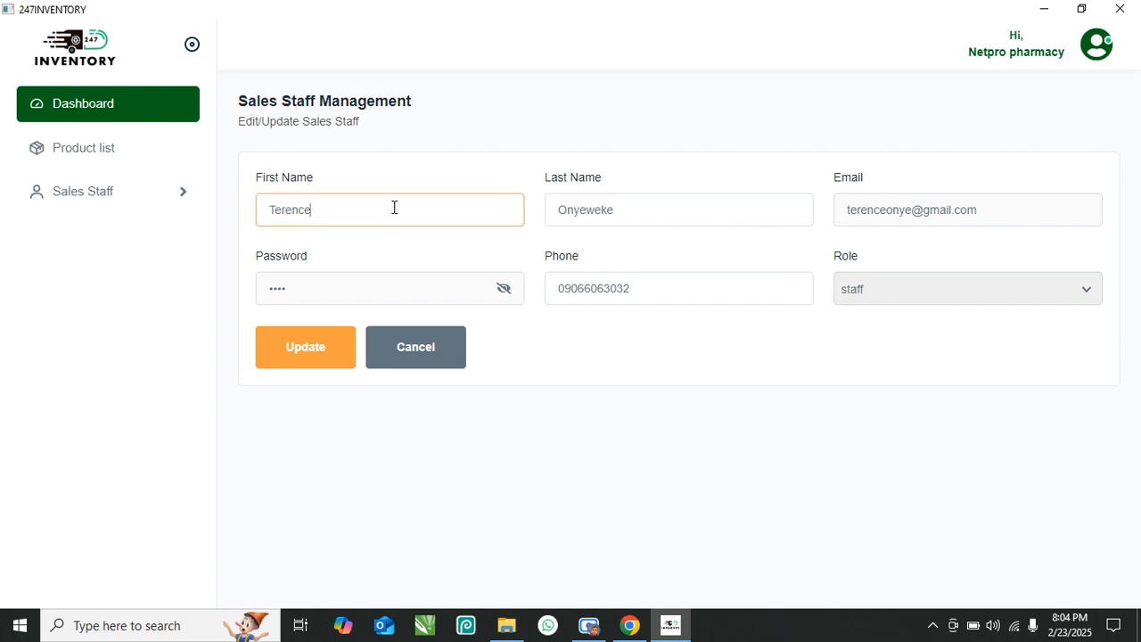
pyautogui.moveTo(362, 215); pyautogui.dragTo(266, 217)
pyautogui.moveTo(631, 210); pyautogui.dragTo(529, 224)
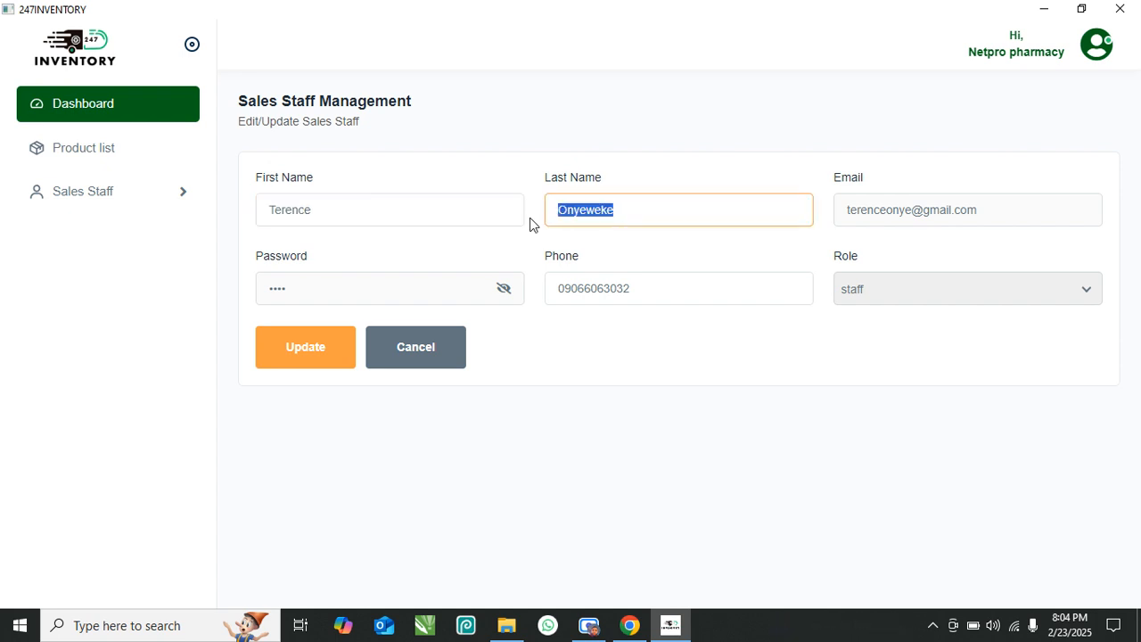
pyautogui.moveTo(661, 291); pyautogui.dragTo(543, 295)
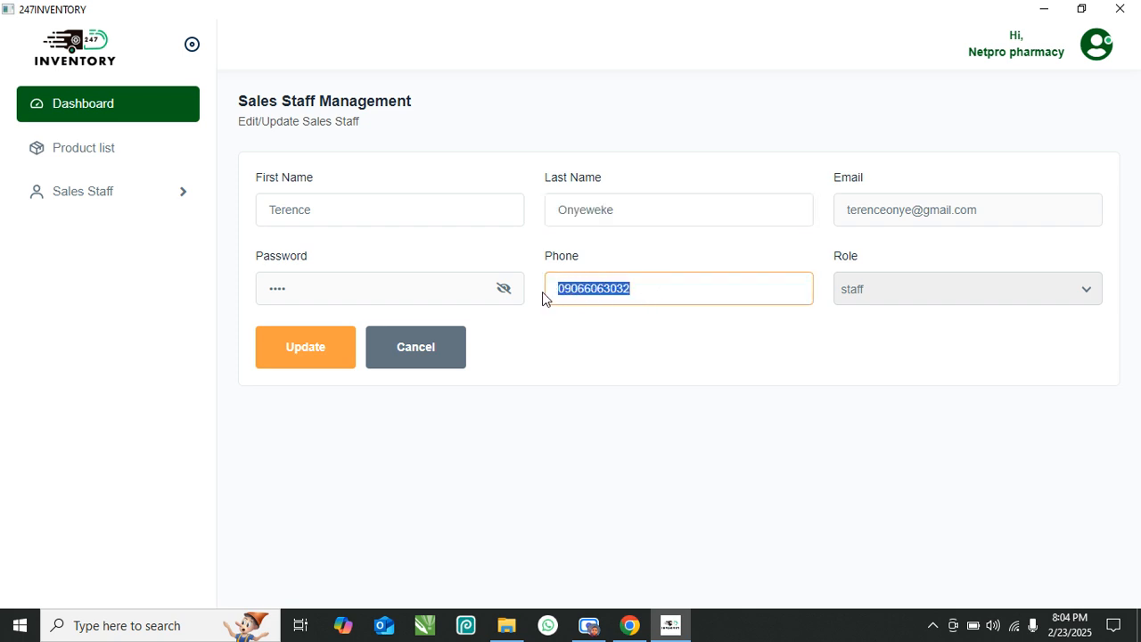
# - Reveal and hide the staff member's password twice, then open the account menu
pyautogui.click(505, 293)
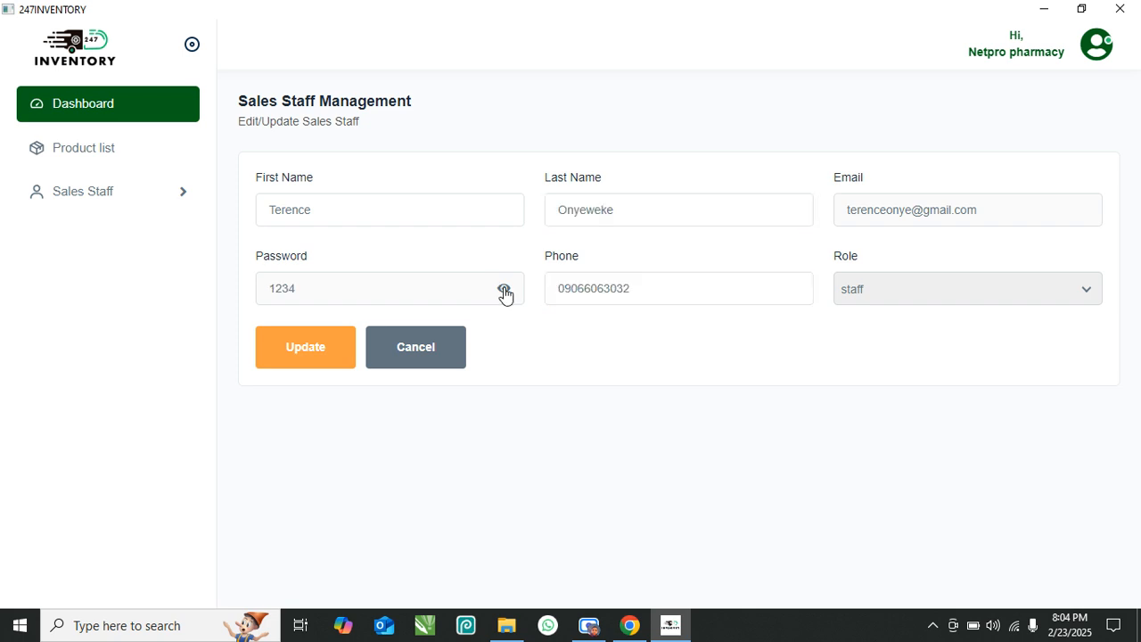
pyautogui.click(506, 293)
pyautogui.click(504, 292)
pyautogui.click(504, 293)
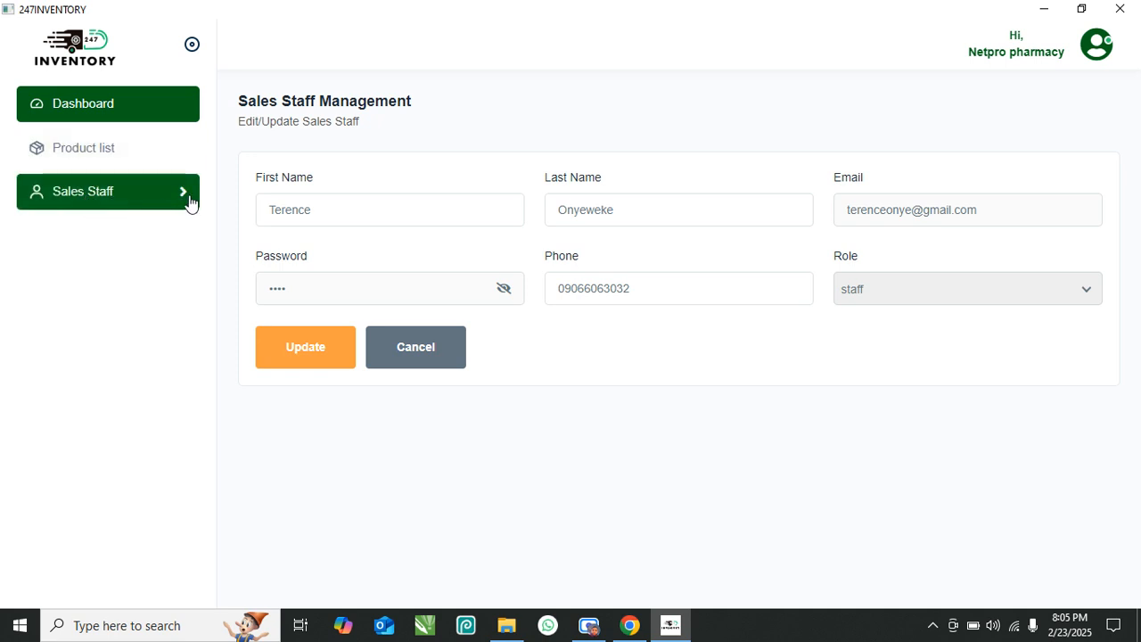
pyautogui.click(1097, 44)
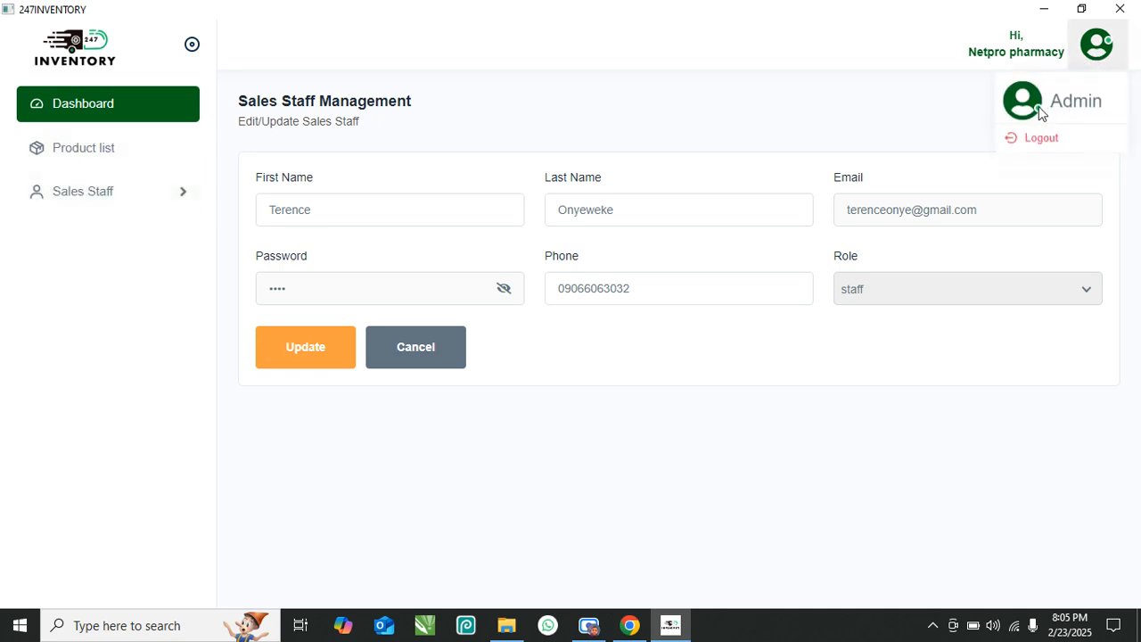
# - Log out of the admin account and try logging in with the staff e-mail and password
pyautogui.click(1042, 137)
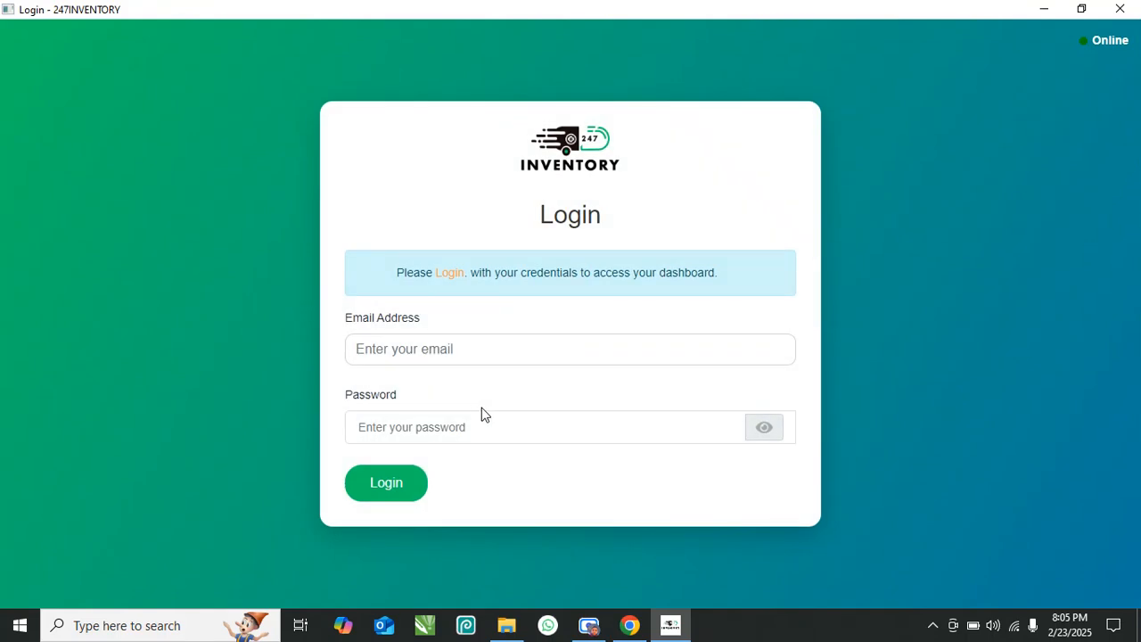
pyautogui.click(559, 358)
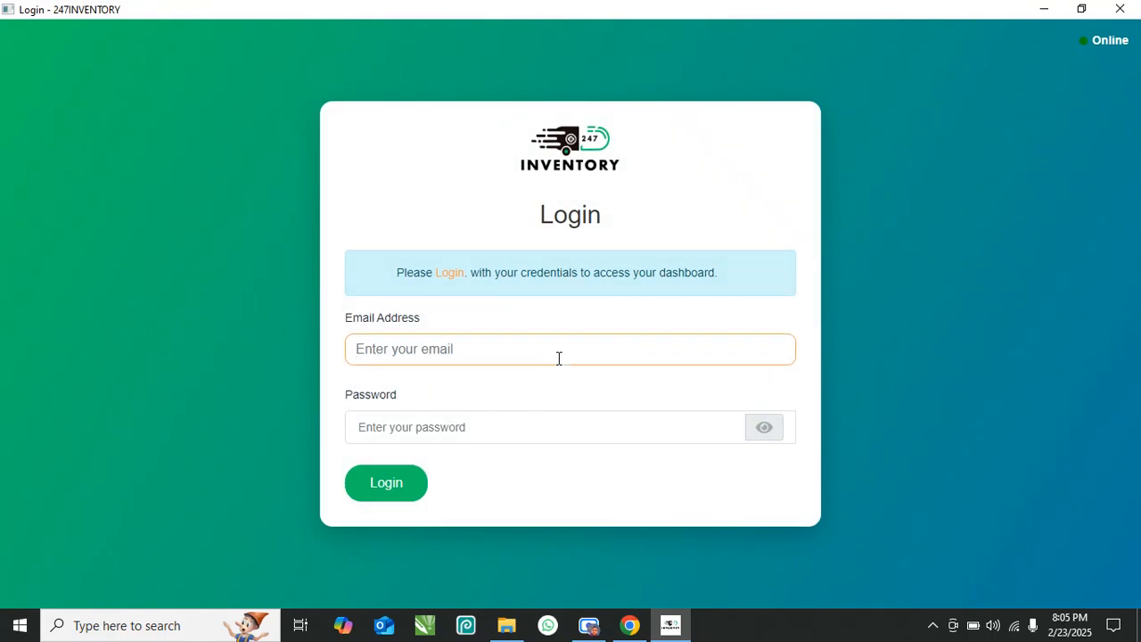
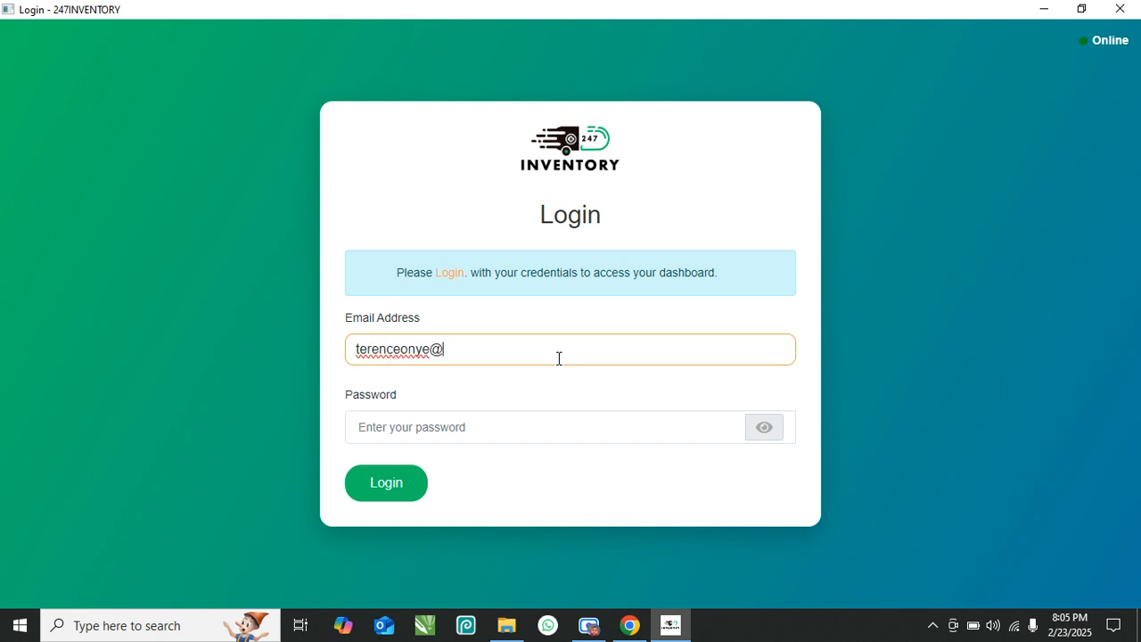
pyautogui.press('Tab')
pyautogui.write('••')
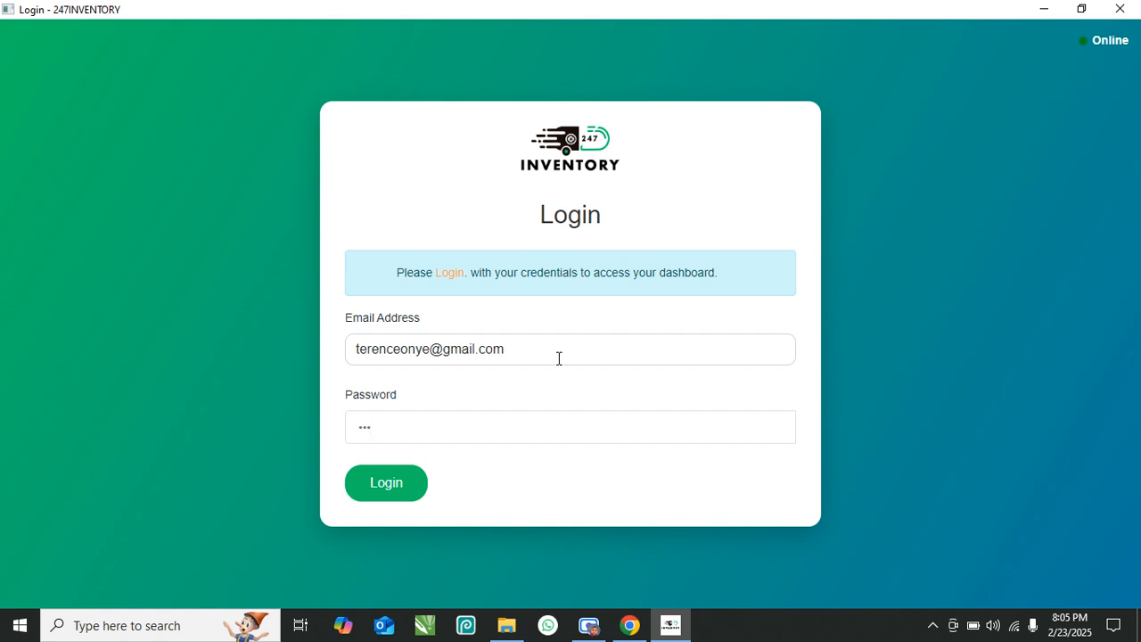
pyautogui.click(374, 480)
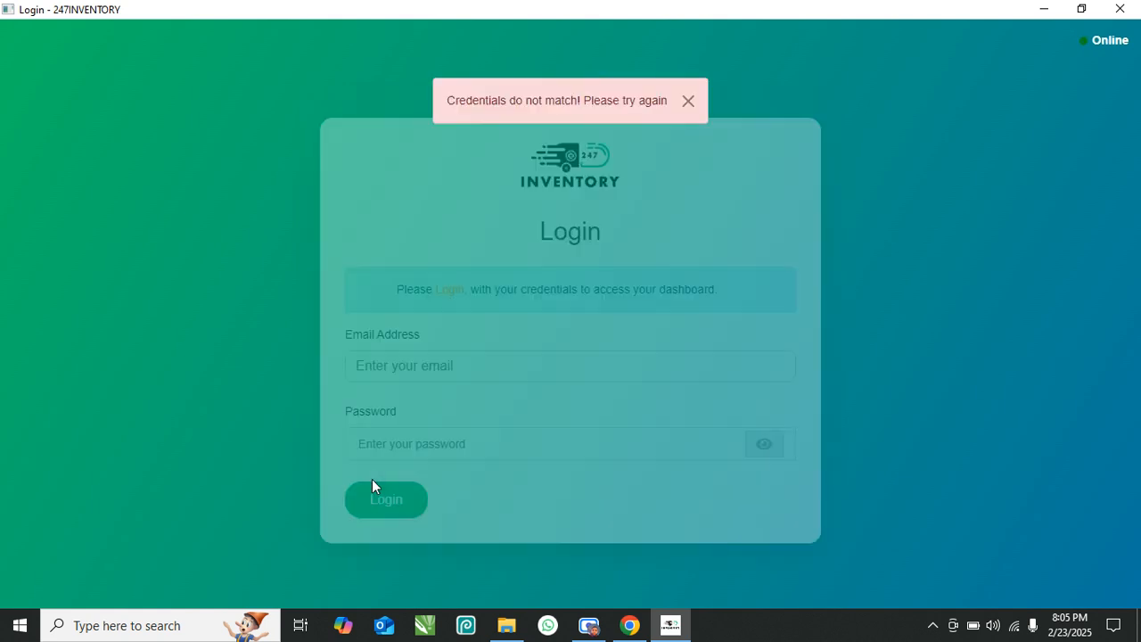
# - Re-enter the corrected staff e-mail and password, check the password, and log in
pyautogui.click(469, 338)
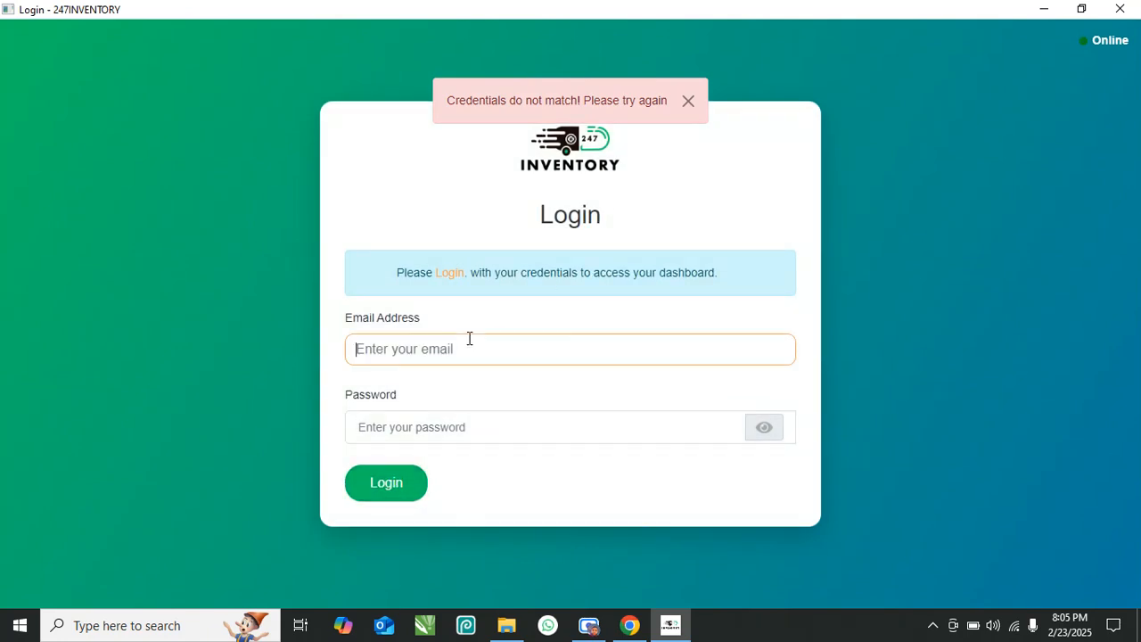
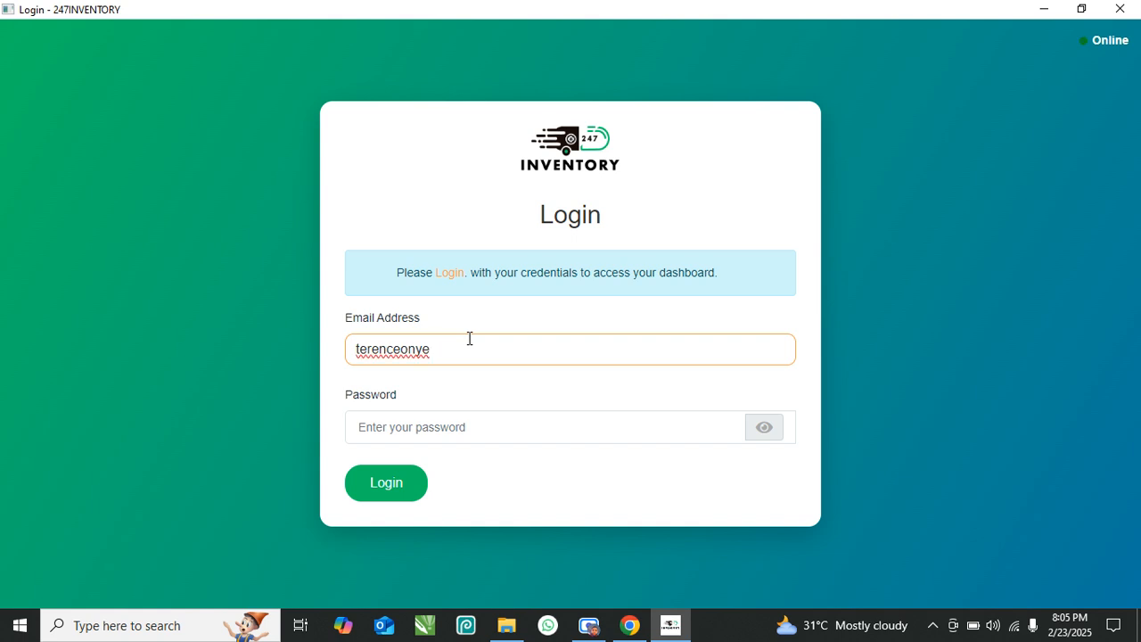
pyautogui.press('Tab')
pyautogui.write('•')
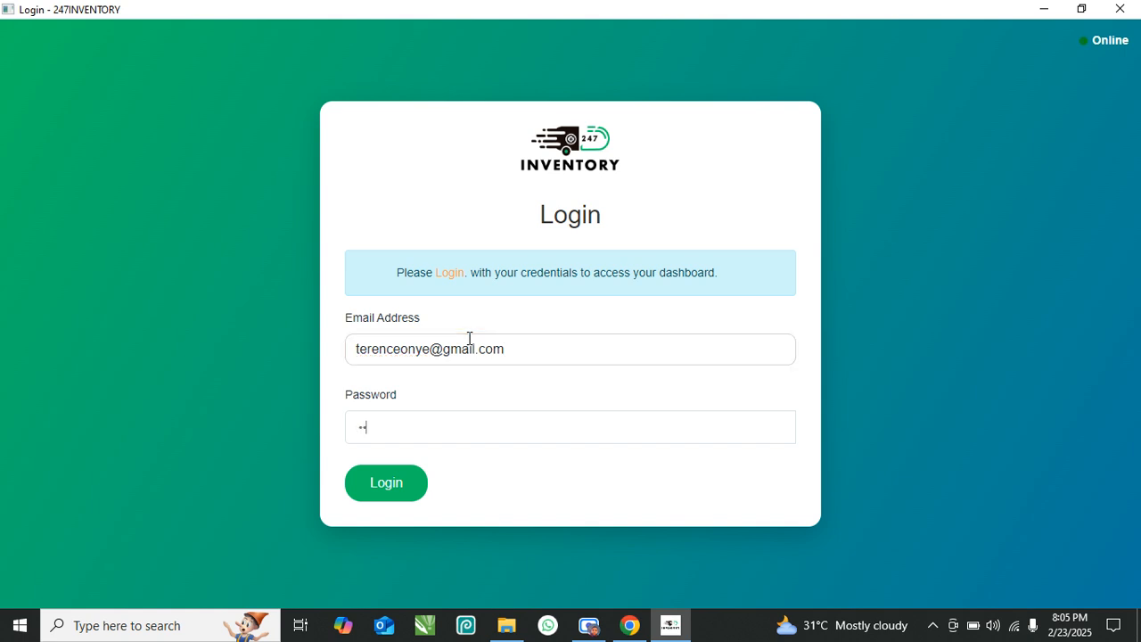
pyautogui.click(627, 465)
pyautogui.click(767, 442)
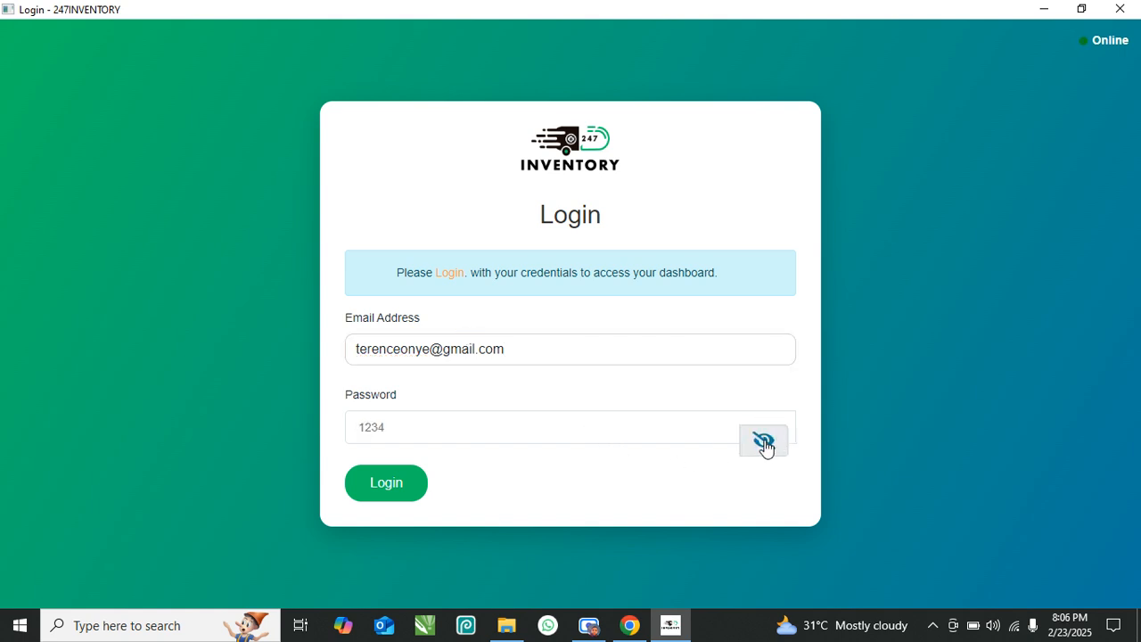
pyautogui.click(395, 489)
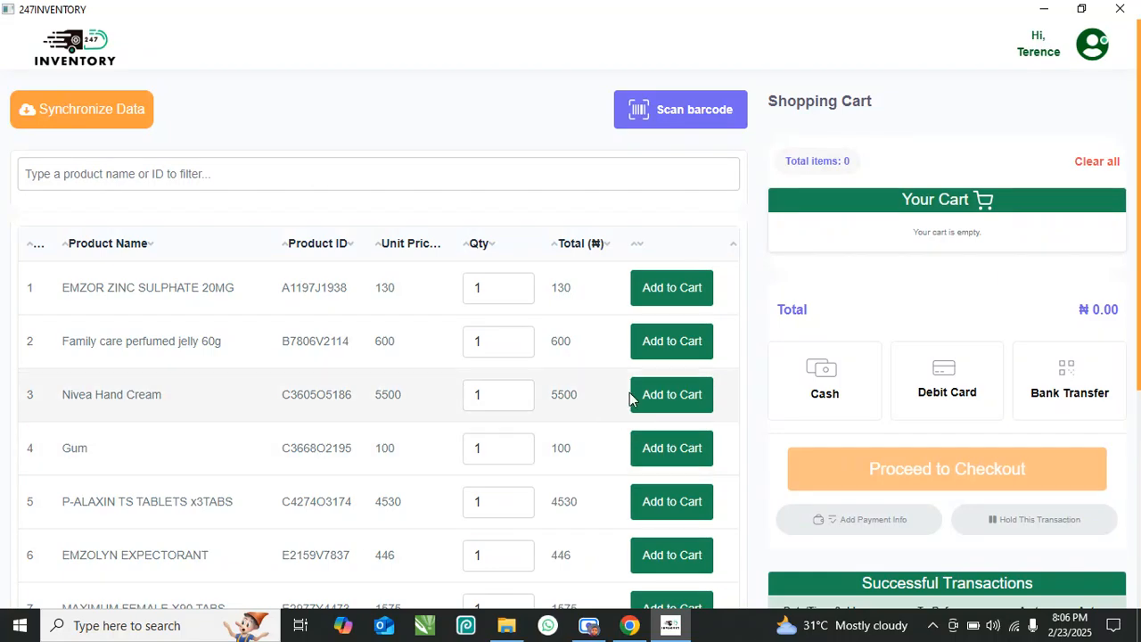
# - Filter products by 'emz' and add three EMZOR ZINC SULPHATE 20MG to the cart
pyautogui.scroll(-4, 630, 392)
pyautogui.scroll(4, 630, 392)
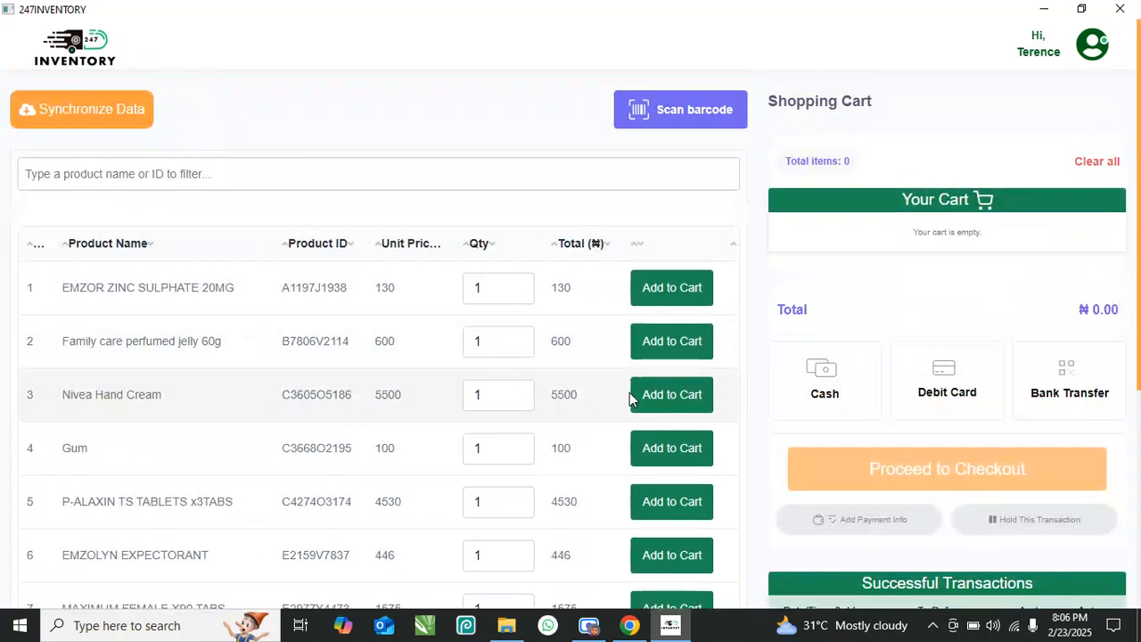
pyautogui.click(283, 184)
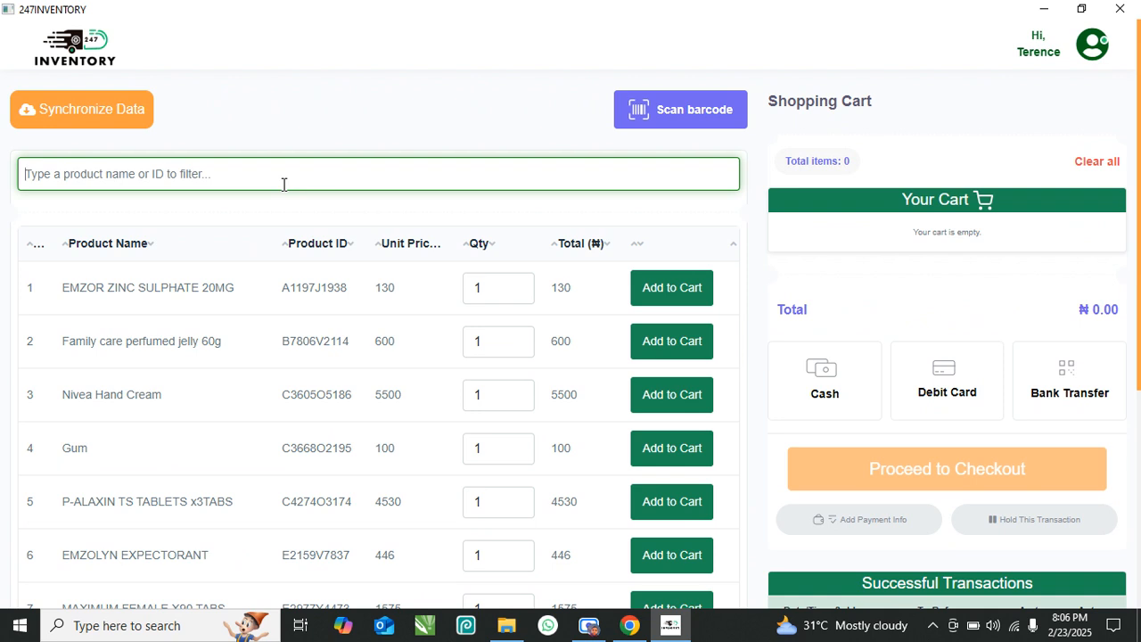
pyautogui.write('em')
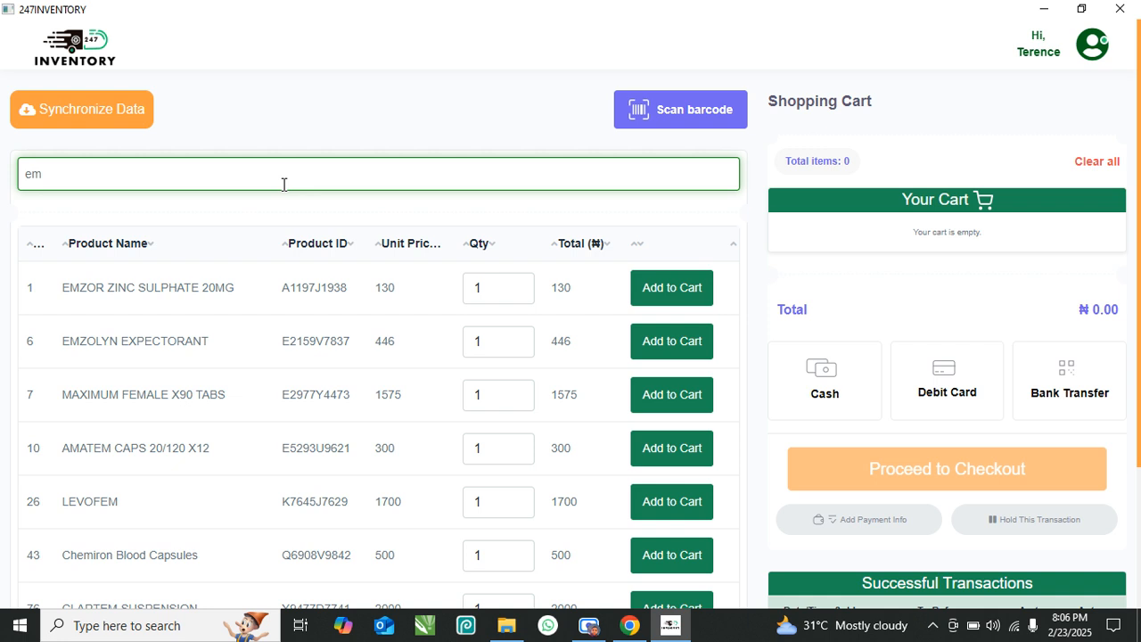
pyautogui.write('z')
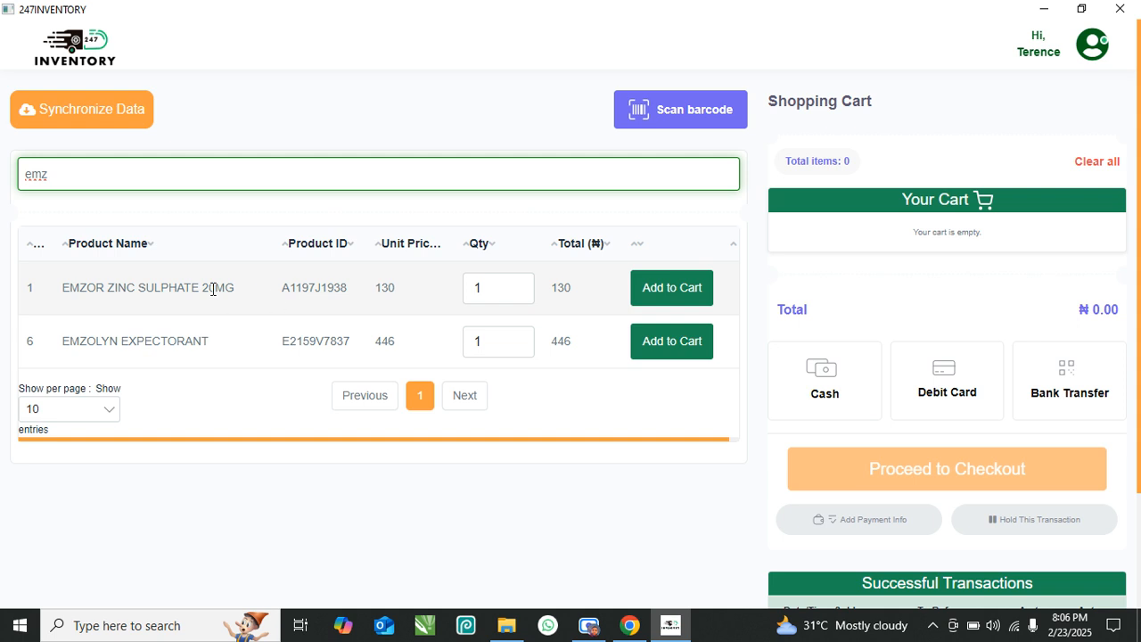
pyautogui.click(517, 284)
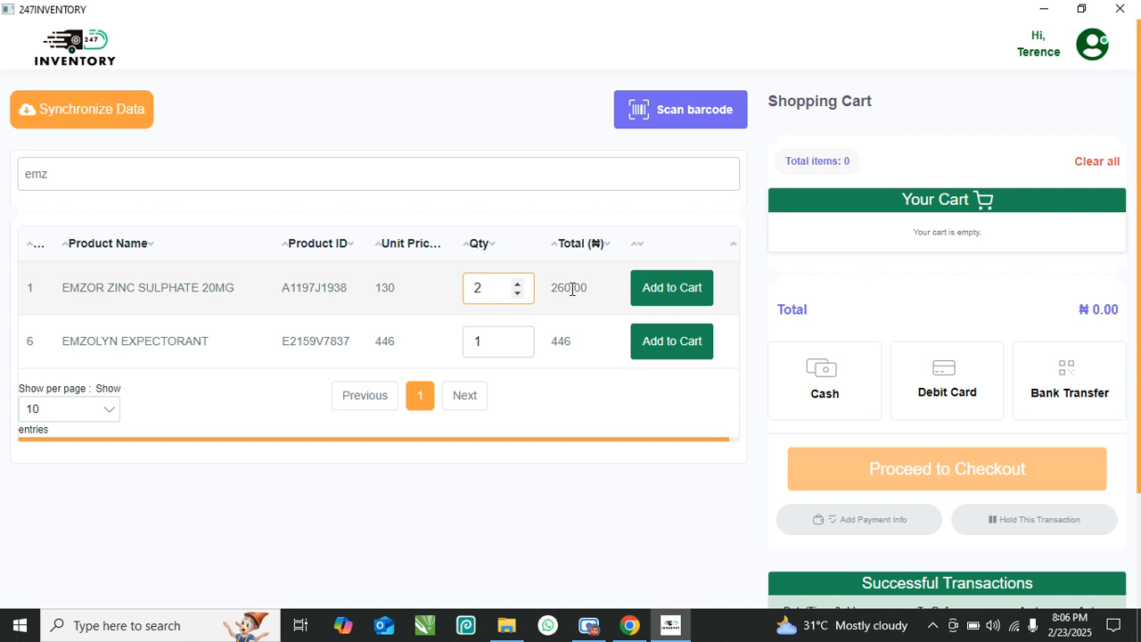
pyautogui.click(683, 295)
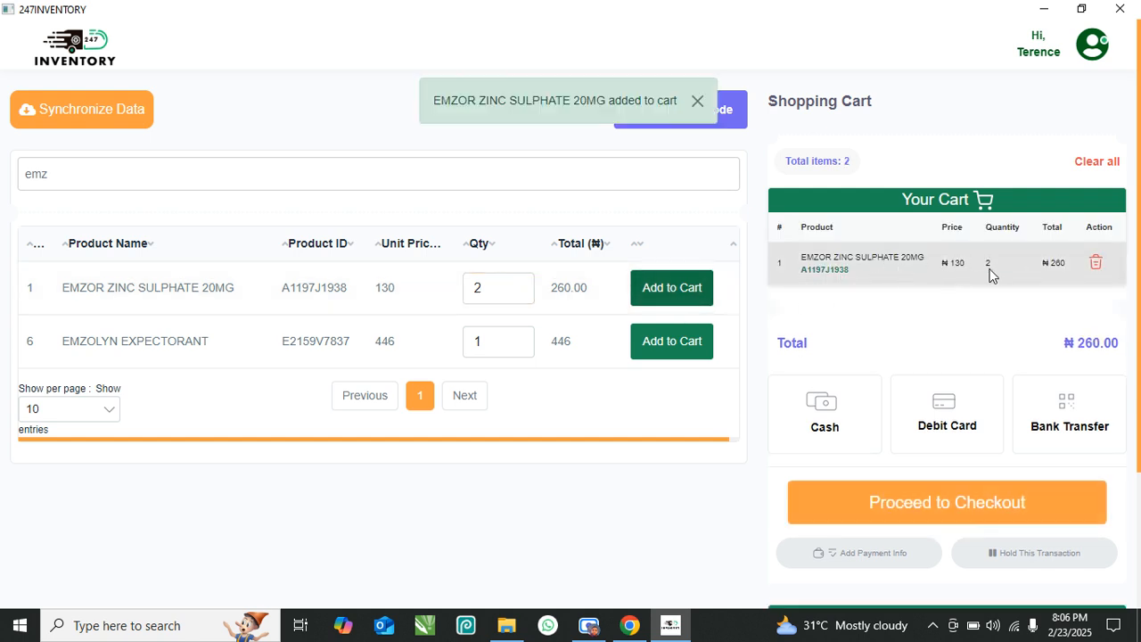
pyautogui.click(1097, 263)
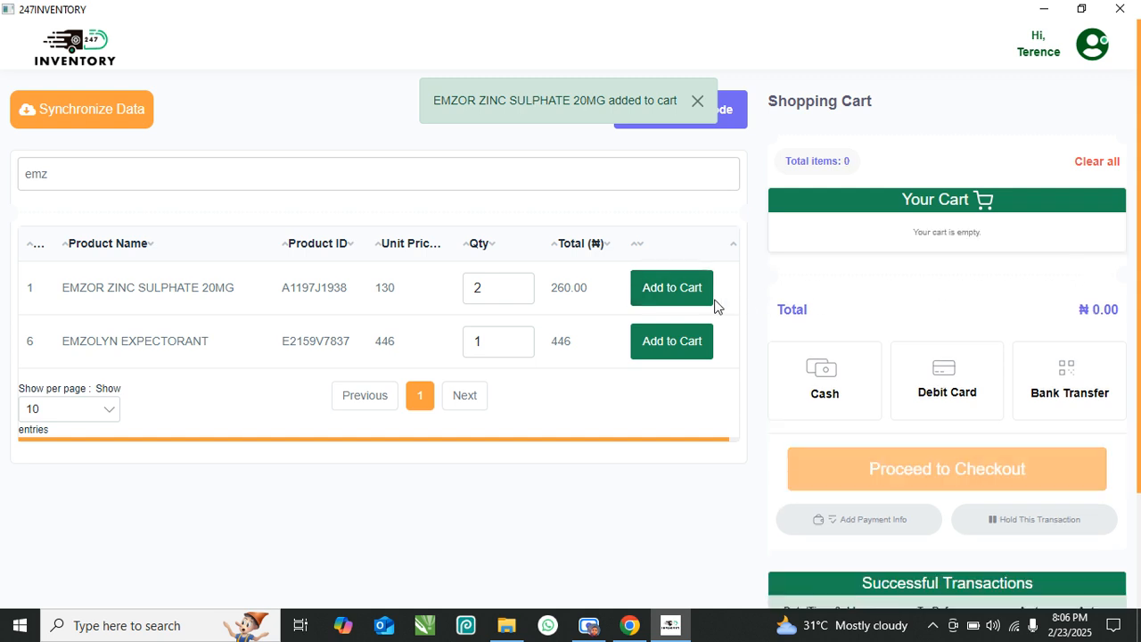
pyautogui.click(517, 283)
pyautogui.click(697, 293)
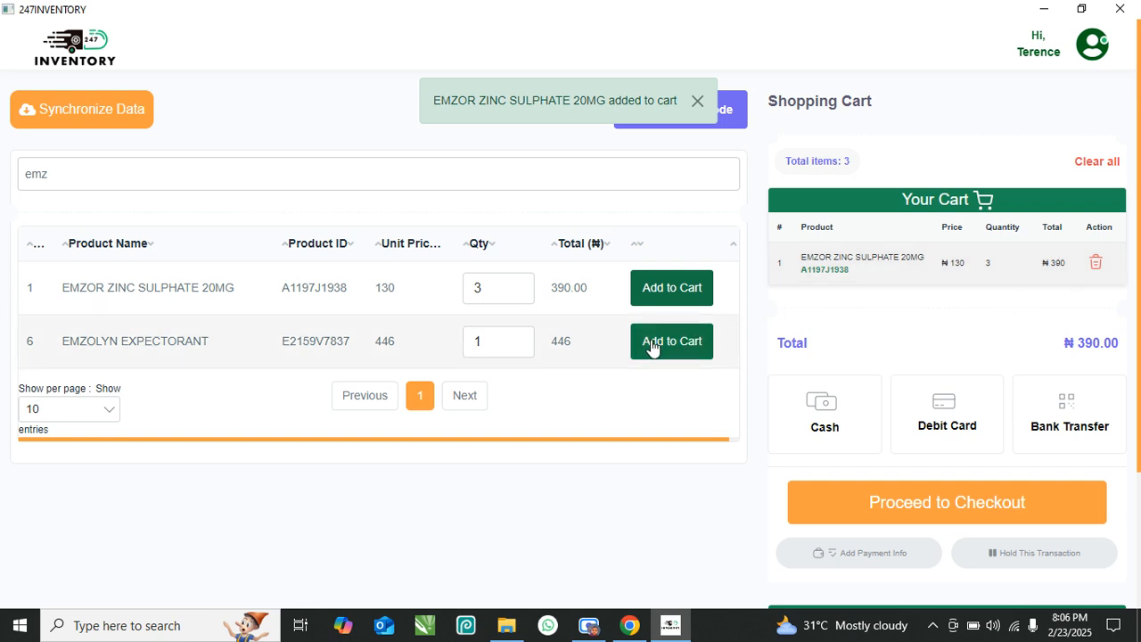
# - Filter products by 'a' and add one Nivea Hand Cream to the cart
pyautogui.moveTo(90, 182); pyautogui.dragTo(0, 182)
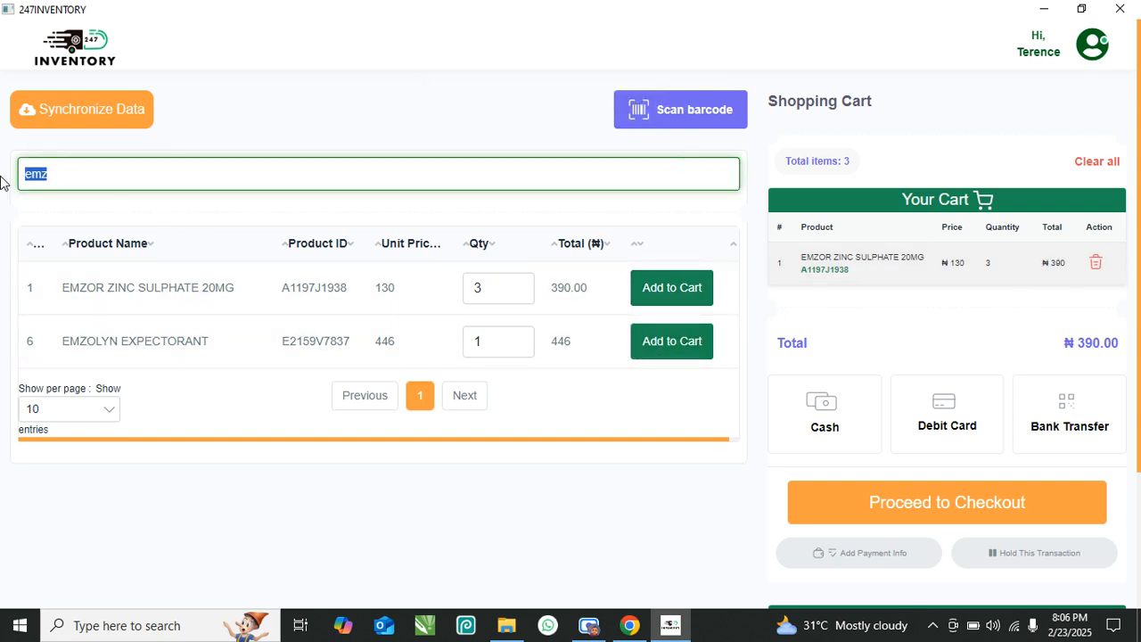
pyautogui.press('BackSpace')
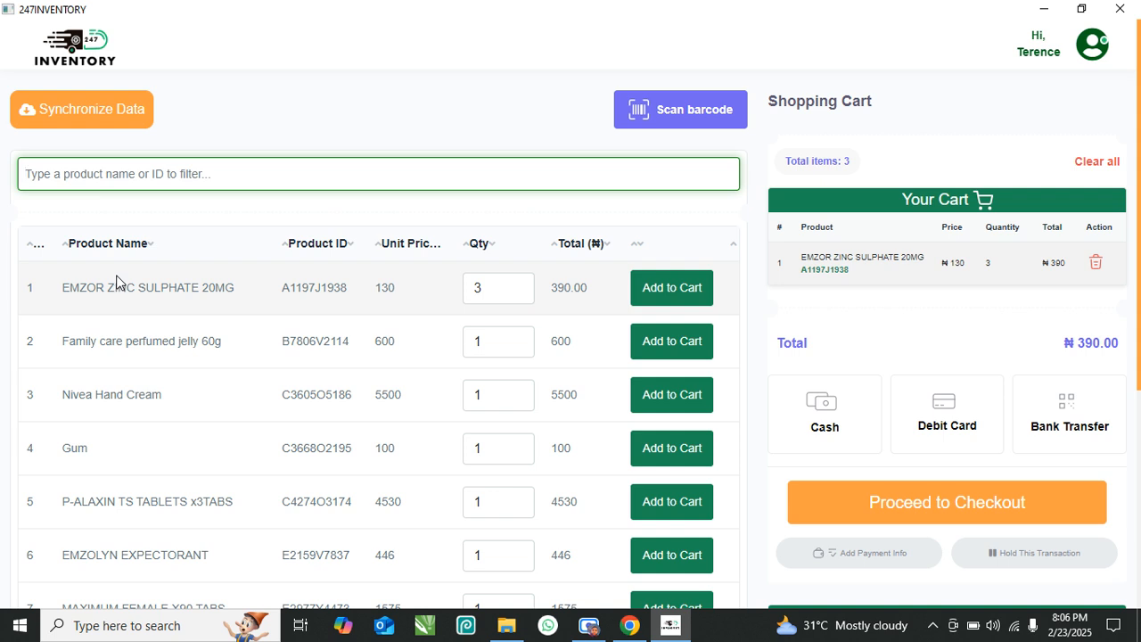
pyautogui.write('a')
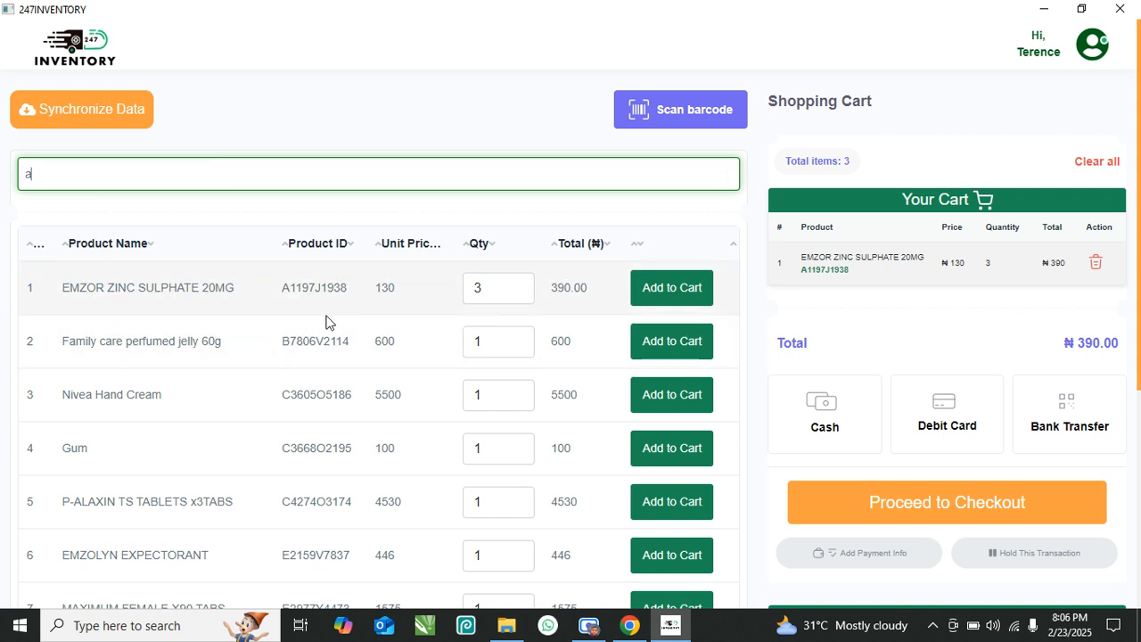
pyautogui.click(660, 398)
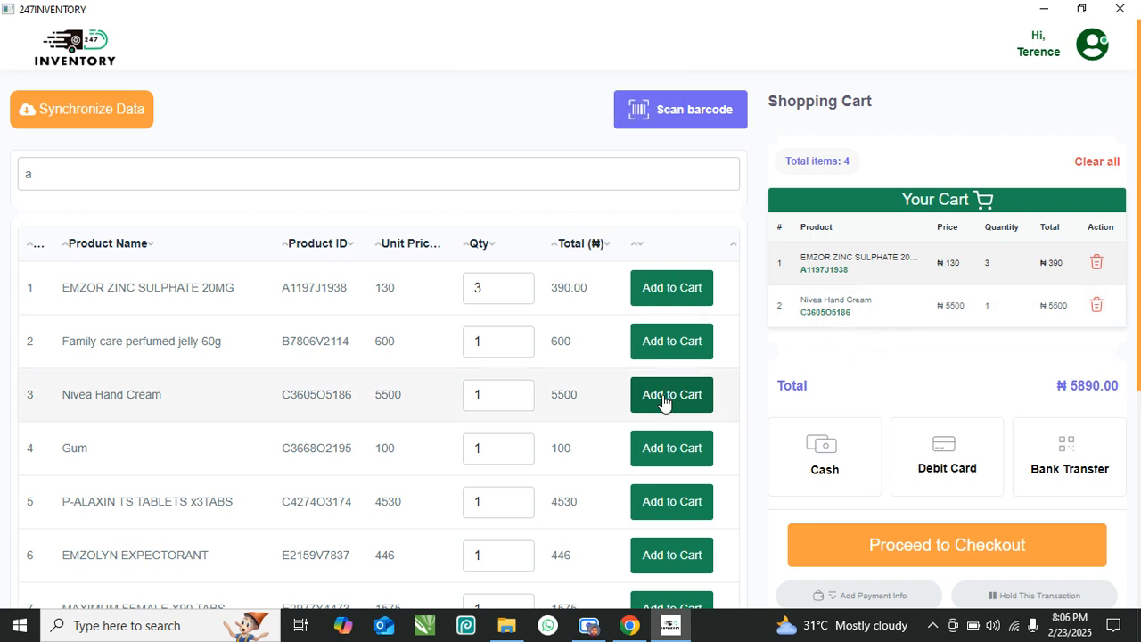
pyautogui.click(519, 393)
pyautogui.click(669, 398)
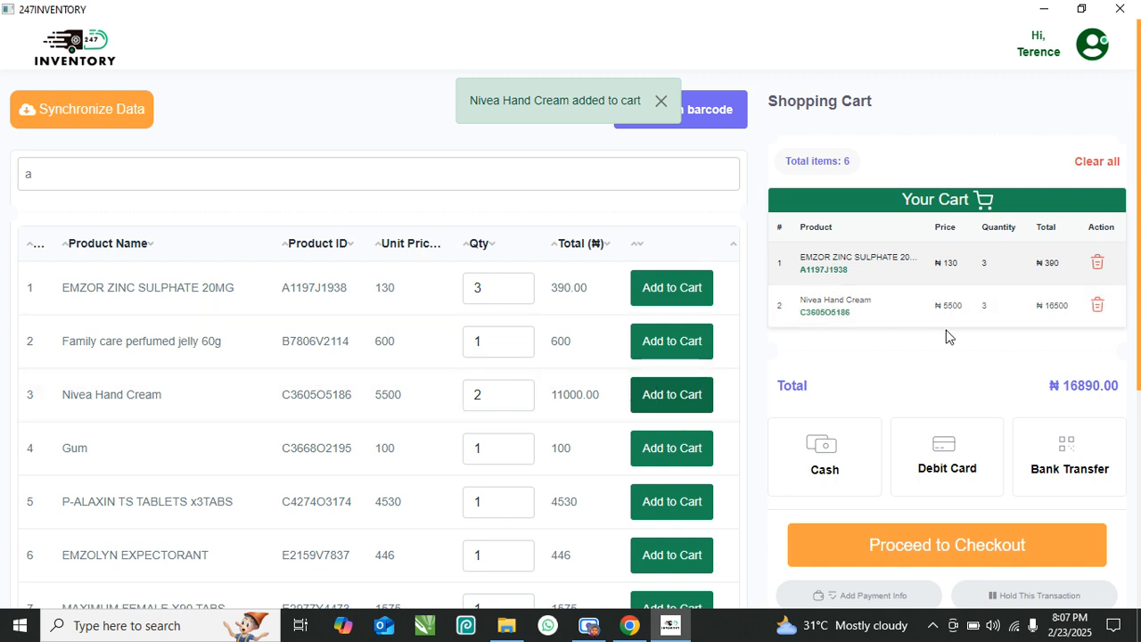
pyautogui.click(1097, 307)
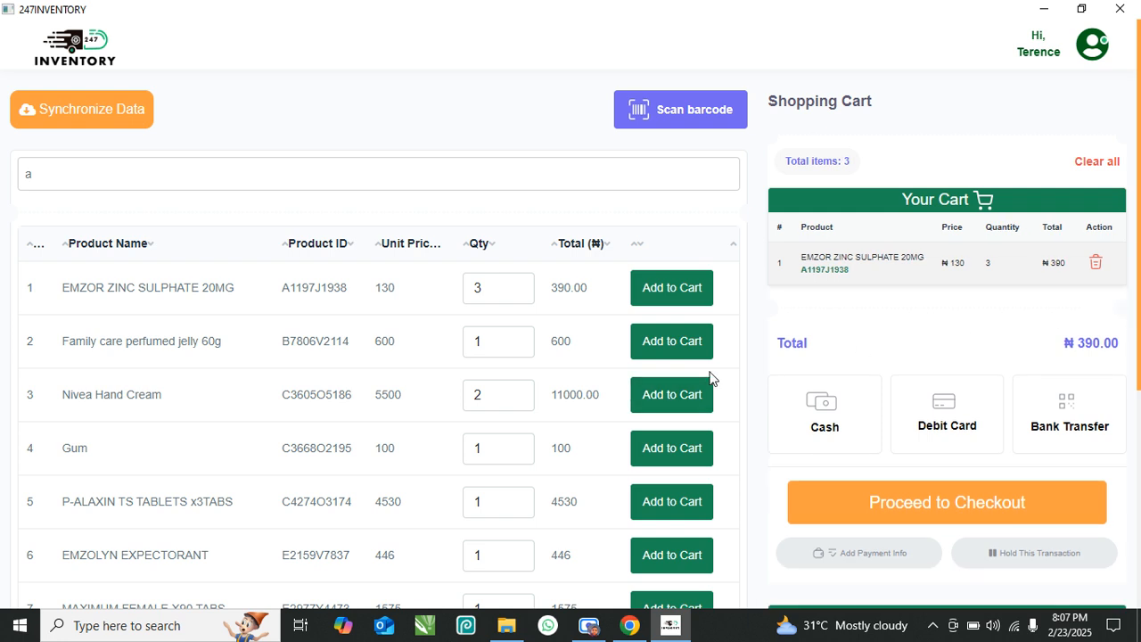
pyautogui.click(519, 403)
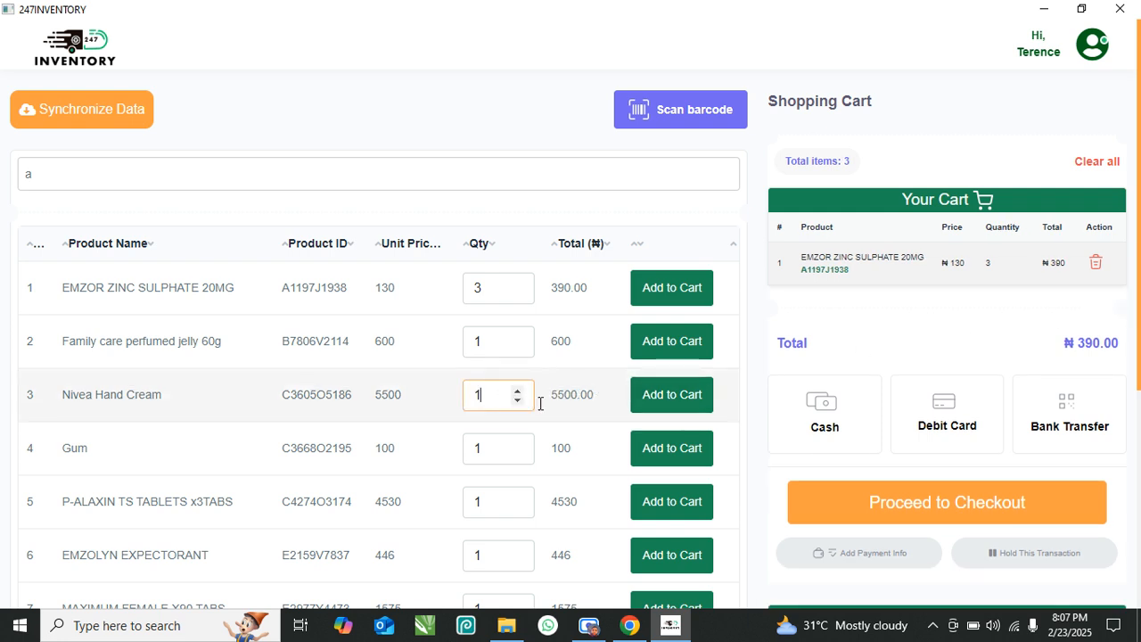
pyautogui.click(649, 403)
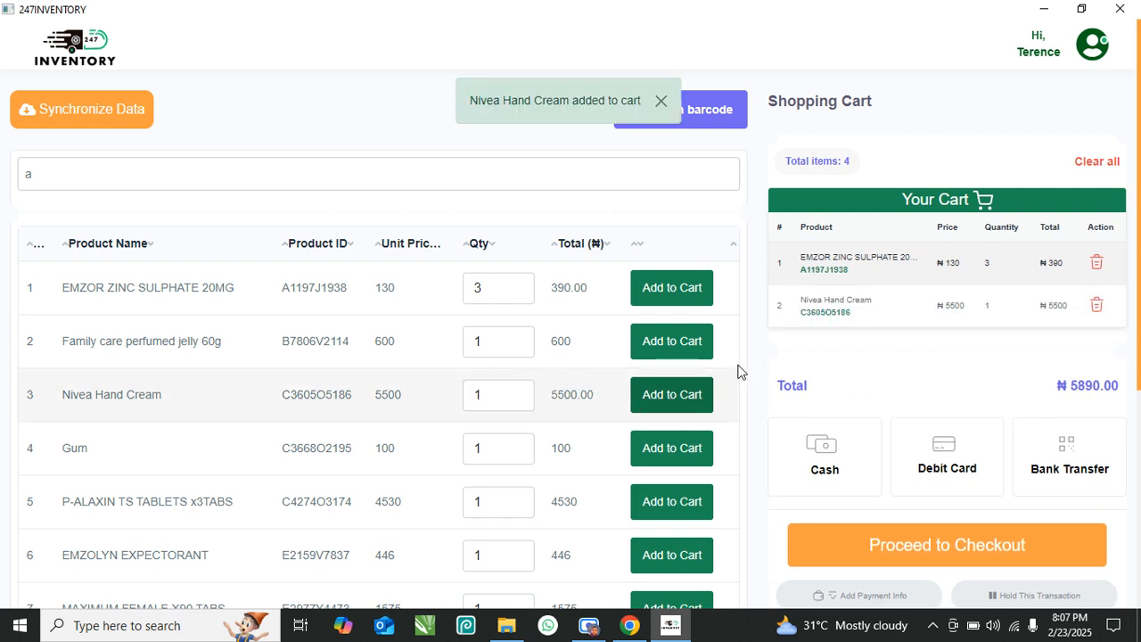
pyautogui.scroll(-3, 936, 303)
pyautogui.scroll(3, 897, 331)
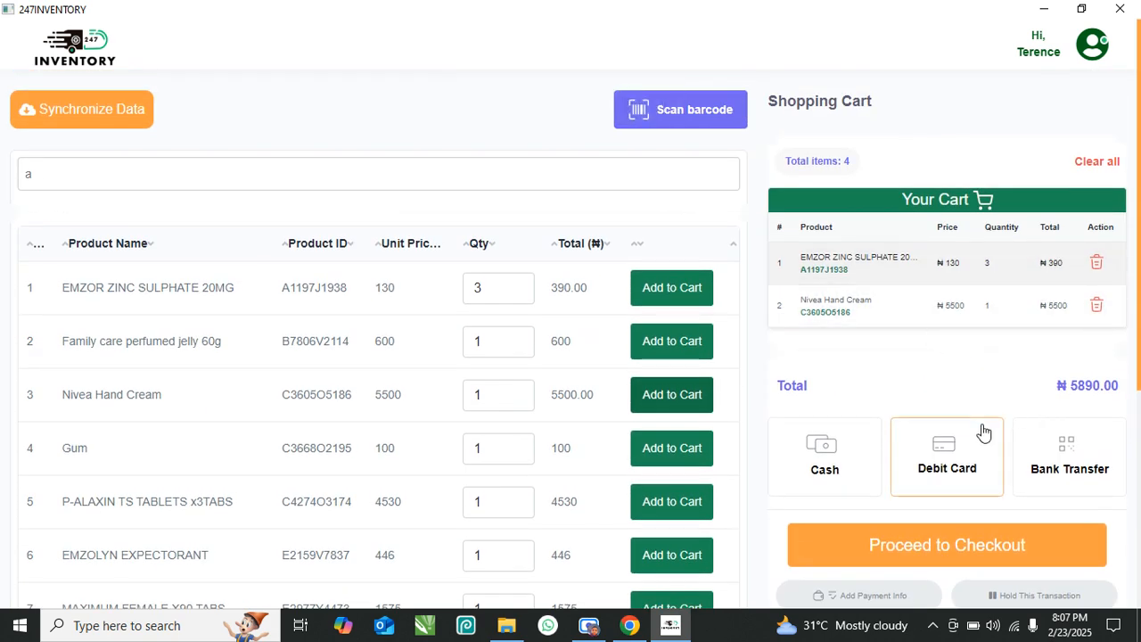
# - Select Cash as the payment method for the ₦5890.00 cart
pyautogui.moveTo(1122, 390); pyautogui.dragTo(1051, 395)
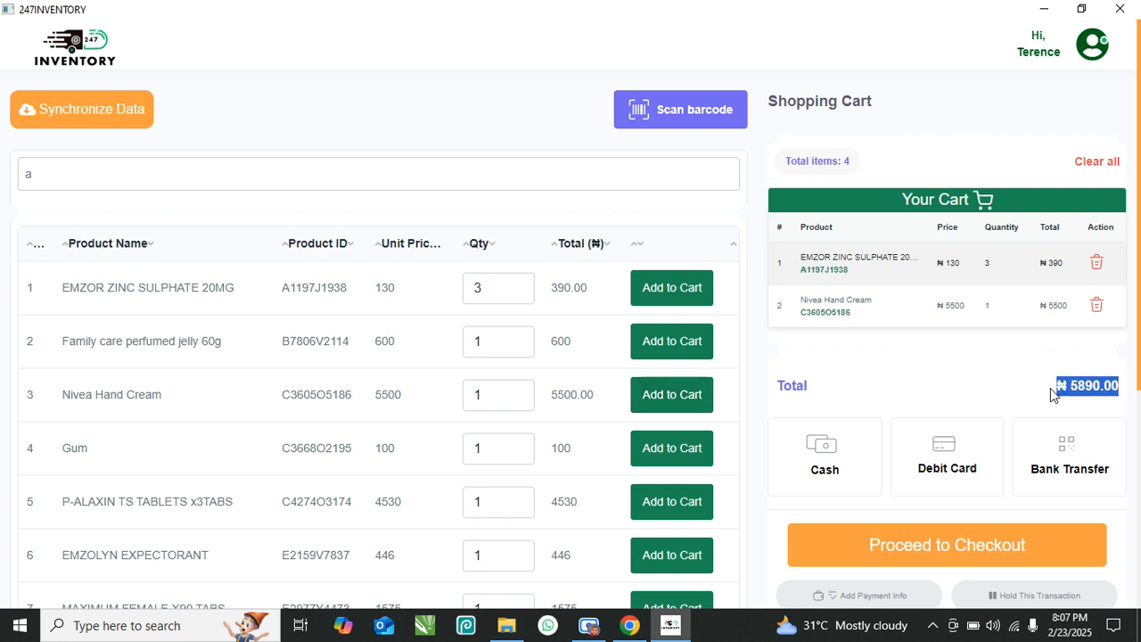
pyautogui.click(1049, 394)
pyautogui.click(817, 465)
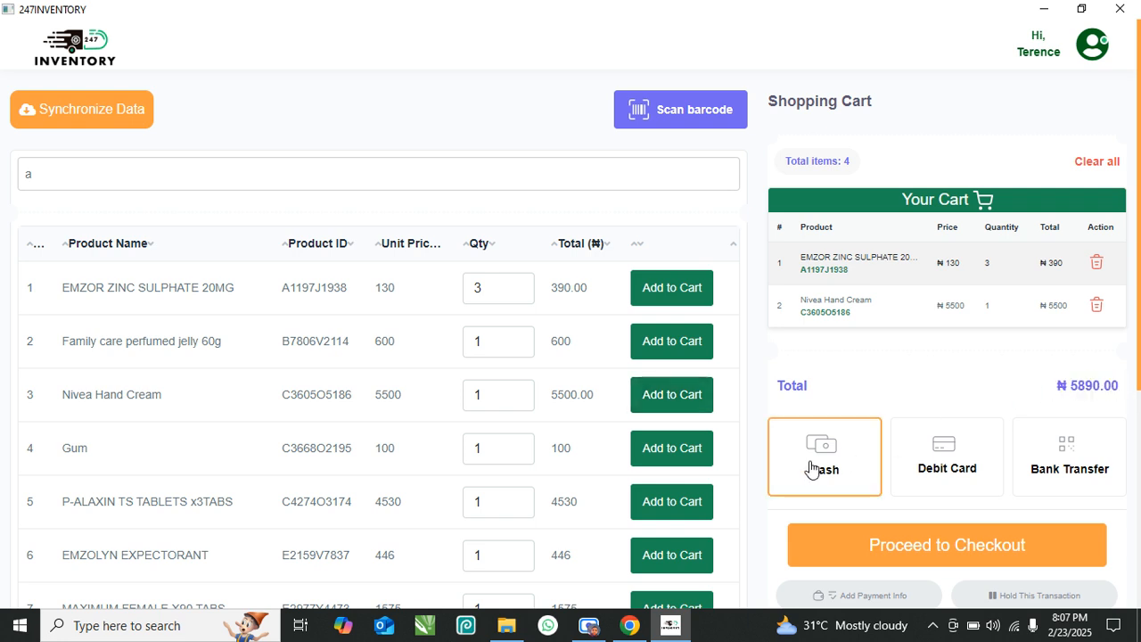
pyautogui.scroll(-2, 813, 468)
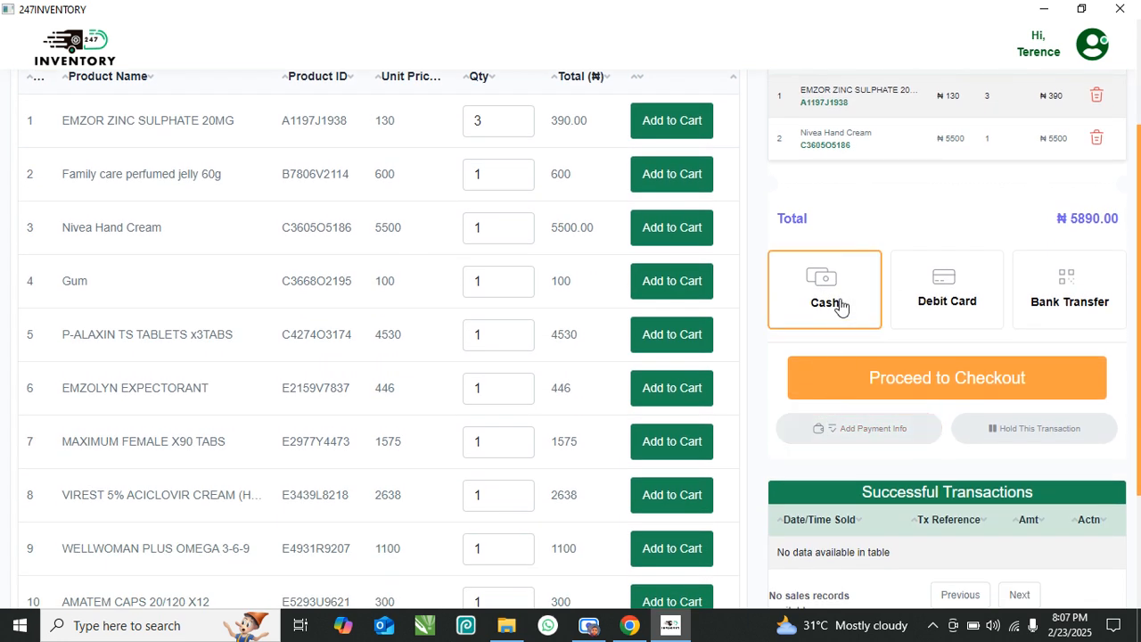
pyautogui.click(838, 305)
pyautogui.click(949, 287)
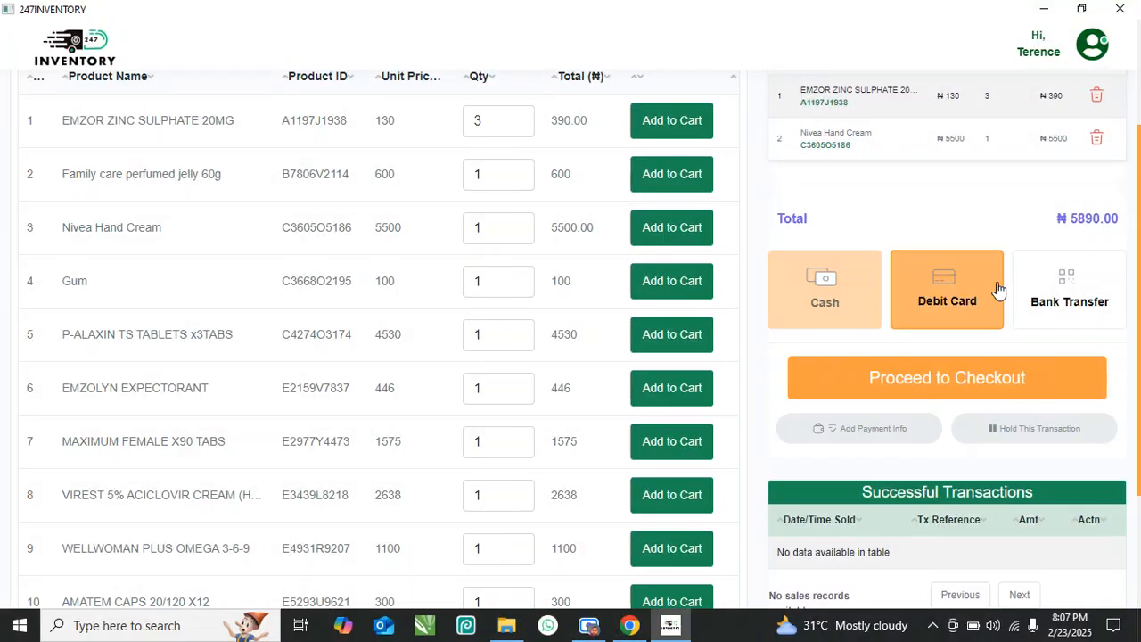
pyautogui.click(1044, 292)
pyautogui.click(841, 305)
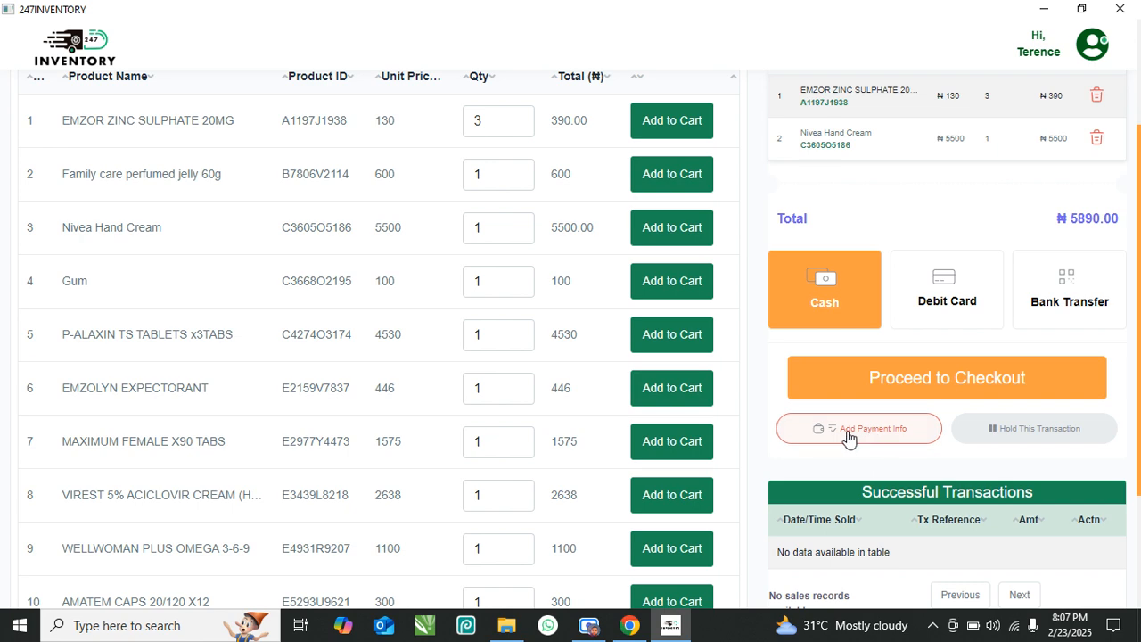
# - Save the payment note '2000 naira cash and 3890 bank transfer'
pyautogui.click(886, 436)
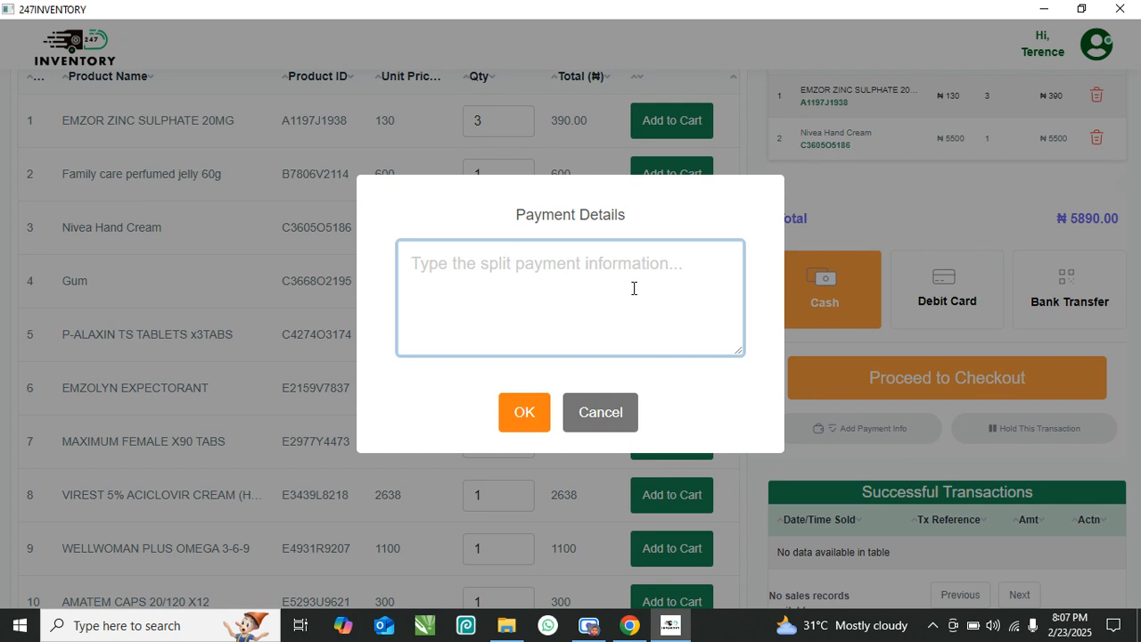
pyautogui.write('2000 nai')
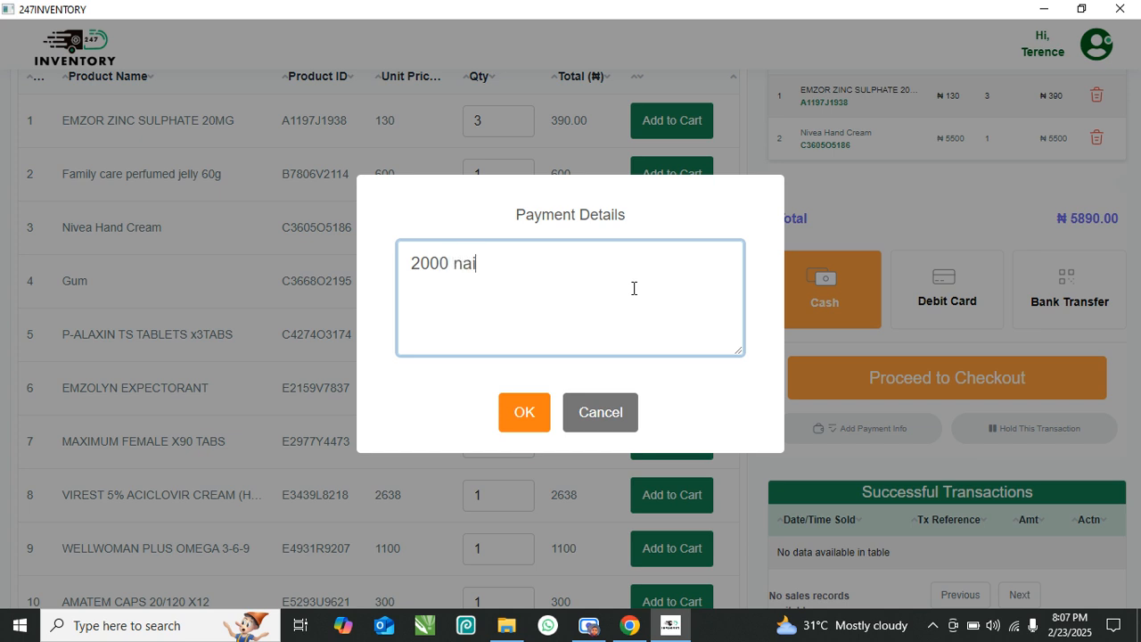
pyautogui.write('and 3890 bank transfer')
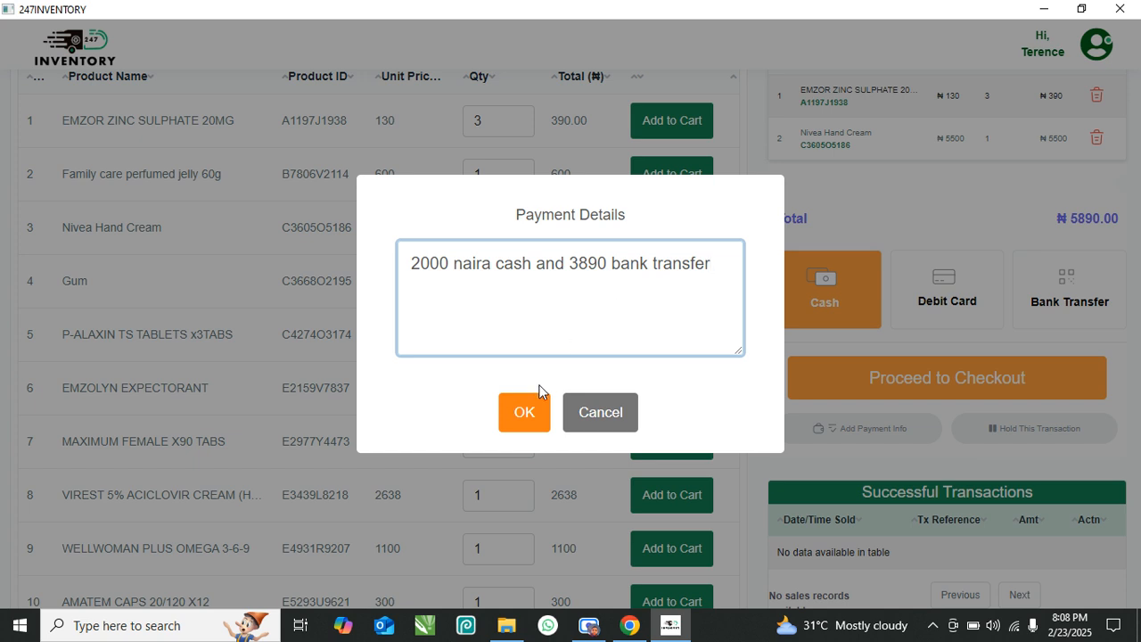
pyautogui.click(510, 415)
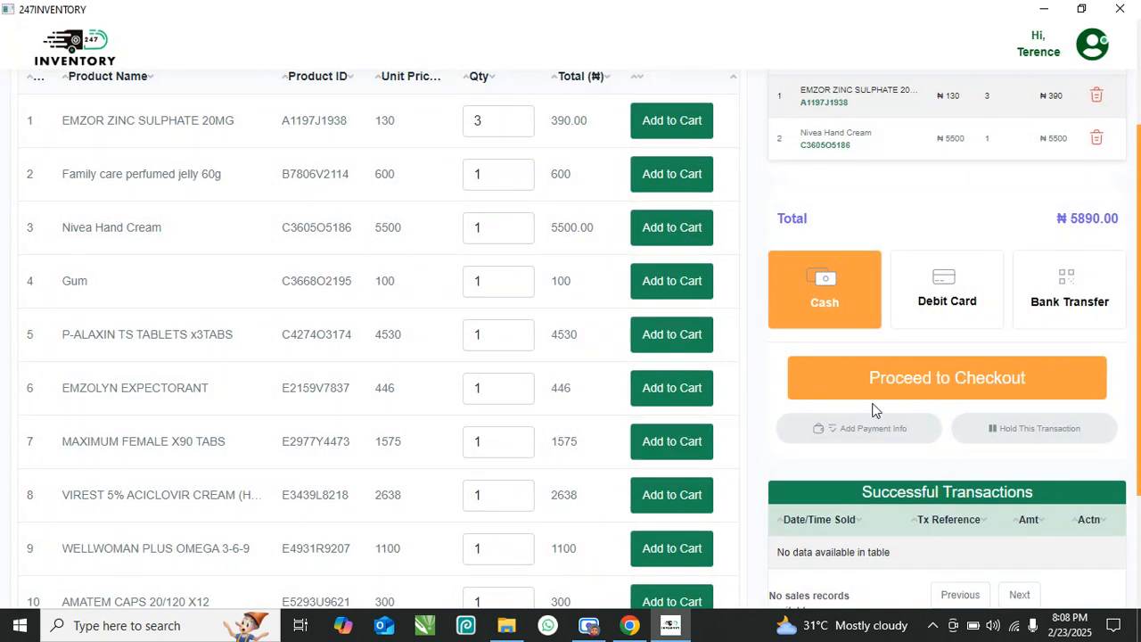
# - Check out the ₦5890 cart and print its receipt on the XP-80C printer
pyautogui.click(959, 382)
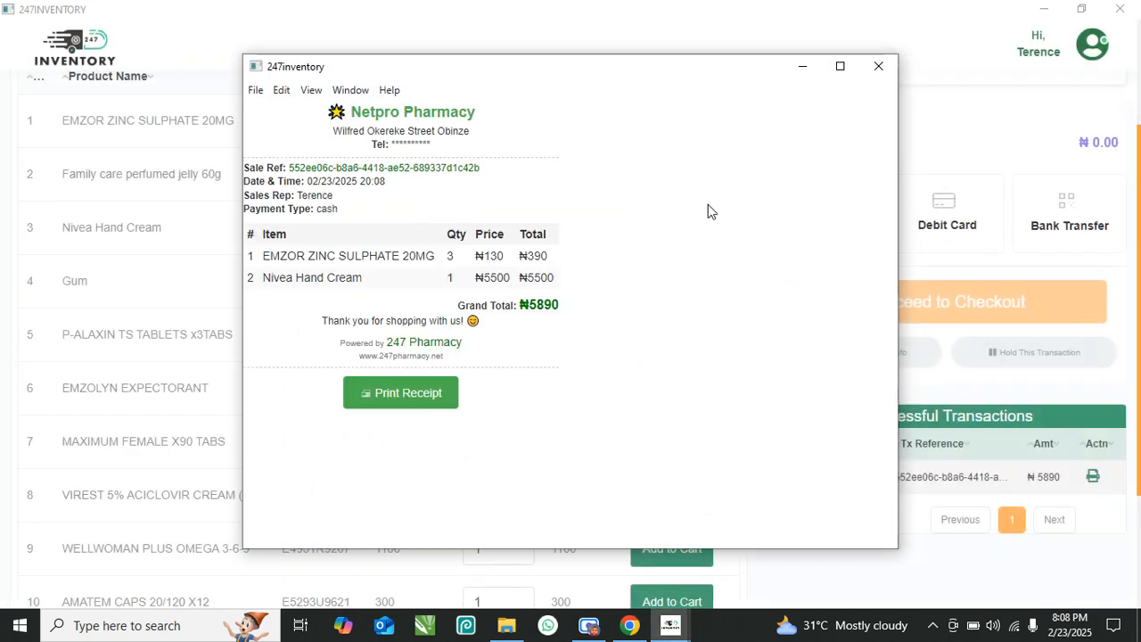
pyautogui.click(397, 401)
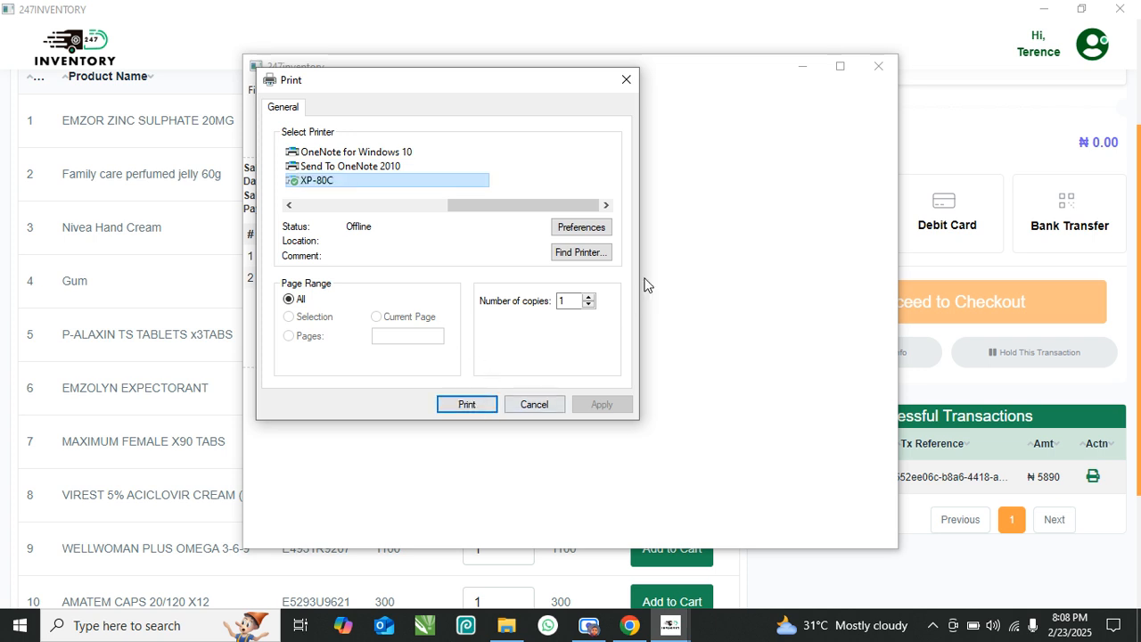
pyautogui.click(472, 403)
pyautogui.click(878, 66)
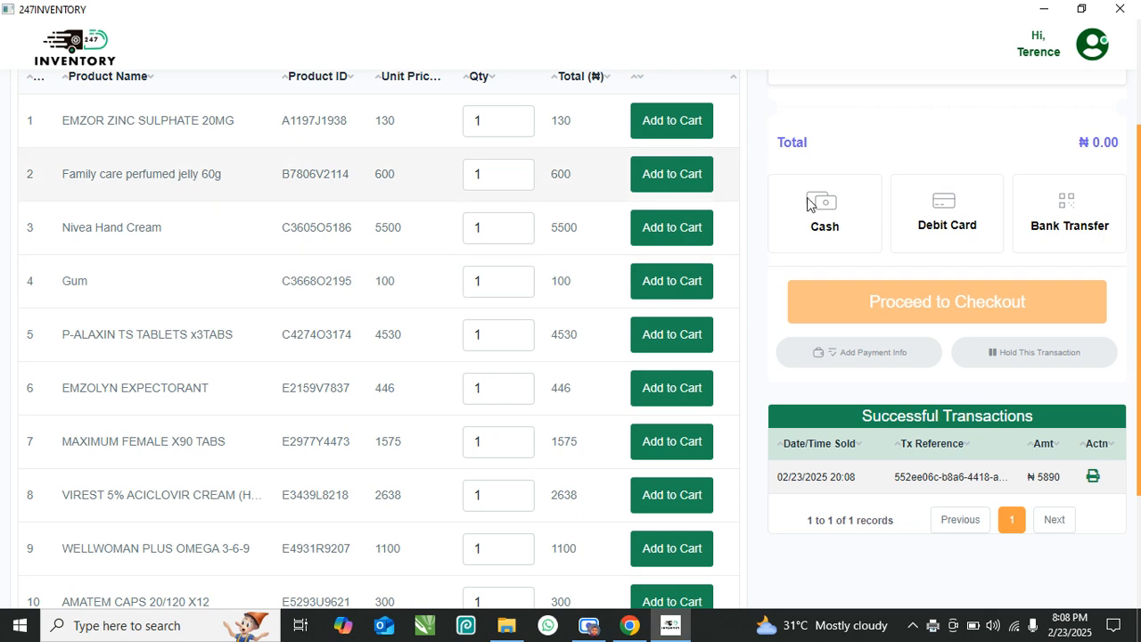
# - Add EMZOR ZINC SULPHATE 20MG, Family care perfumed jelly 60g, Nivea Hand Cream and Gum to the cart
pyautogui.scroll(2, 580, 360)
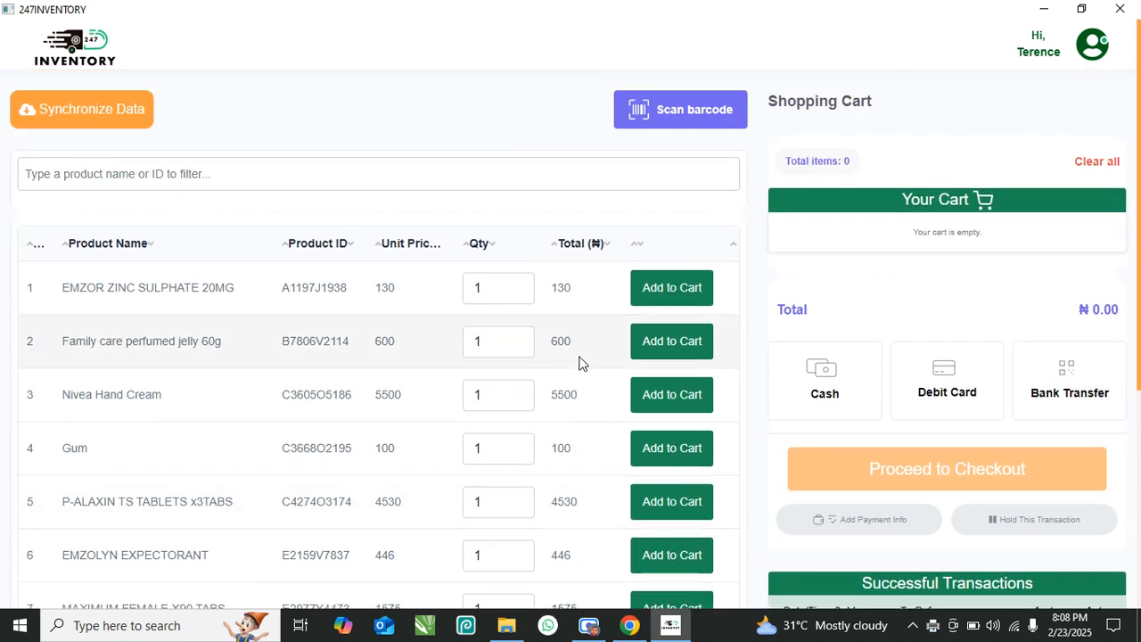
pyautogui.scroll(-1, 568, 372)
pyautogui.scroll(1, 570, 374)
pyautogui.click(672, 287)
pyautogui.click(670, 352)
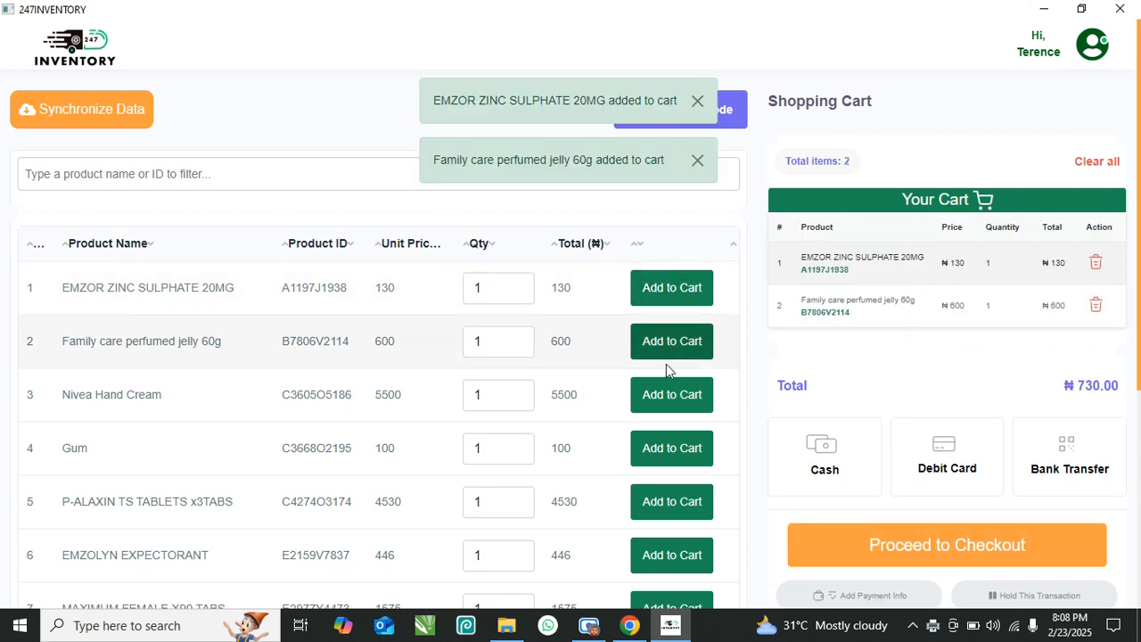
pyautogui.click(670, 393)
pyautogui.click(662, 447)
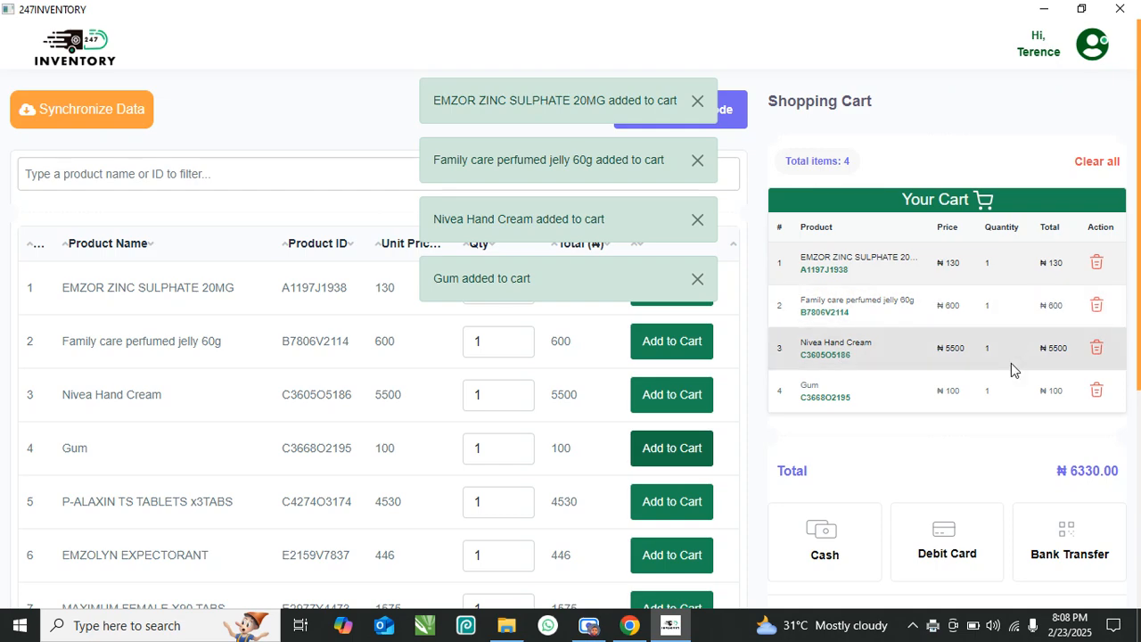
# - Put the four-item ₦6330 cart on hold
pyautogui.scroll(-3, 1014, 365)
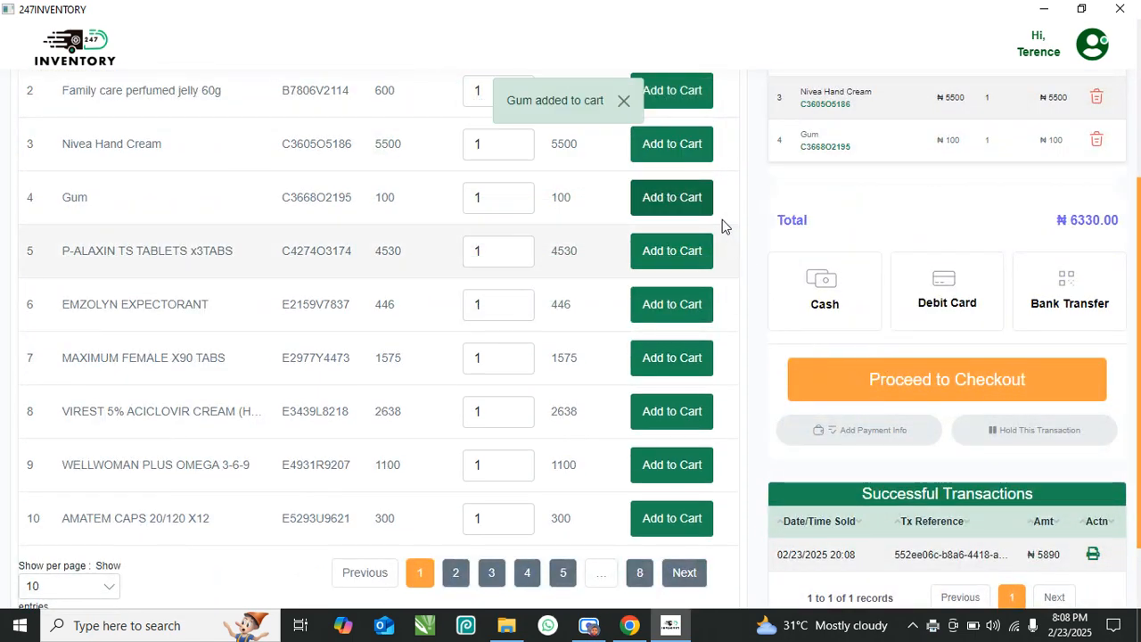
pyautogui.scroll(-1, 1017, 400)
pyautogui.scroll(4, 1011, 394)
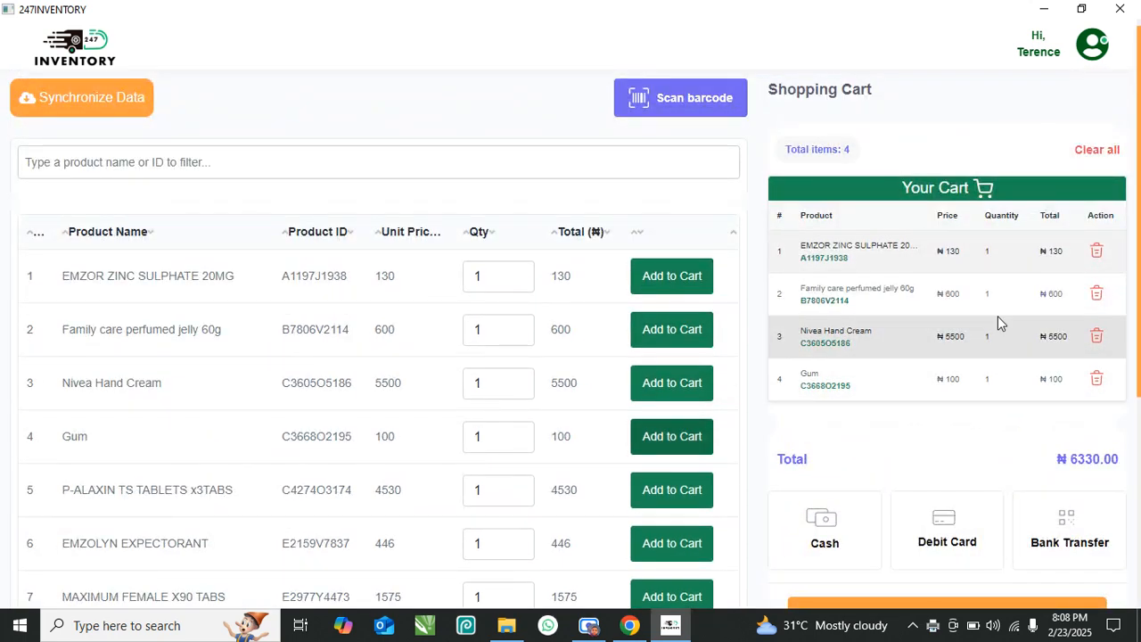
pyautogui.scroll(-2, 998, 316)
pyautogui.scroll(2, 1001, 324)
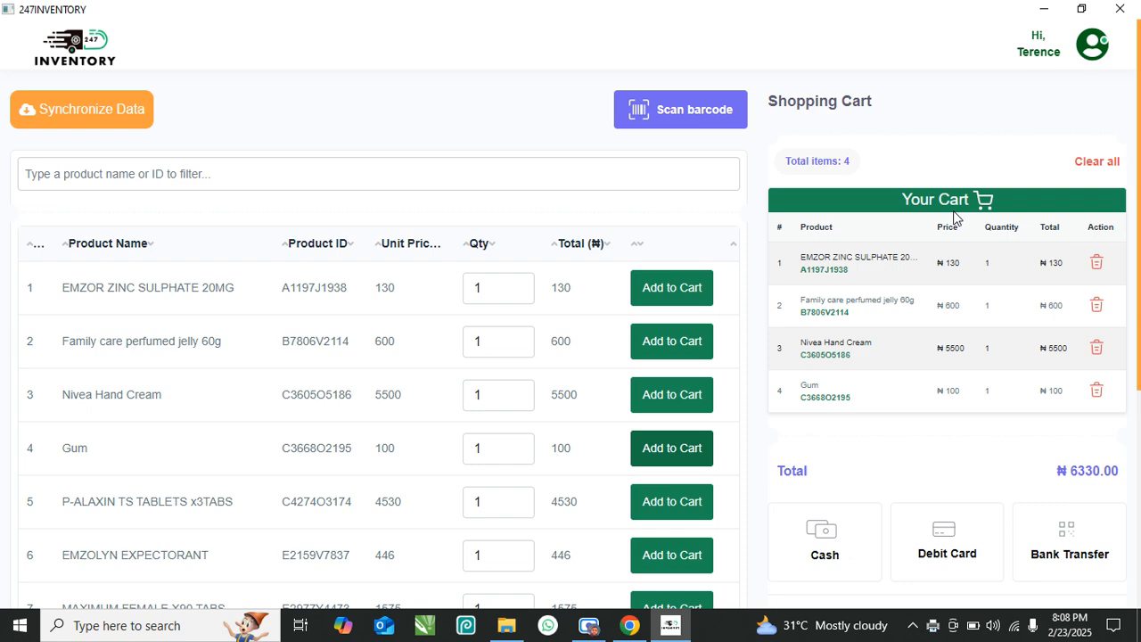
pyautogui.scroll(-2, 1023, 319)
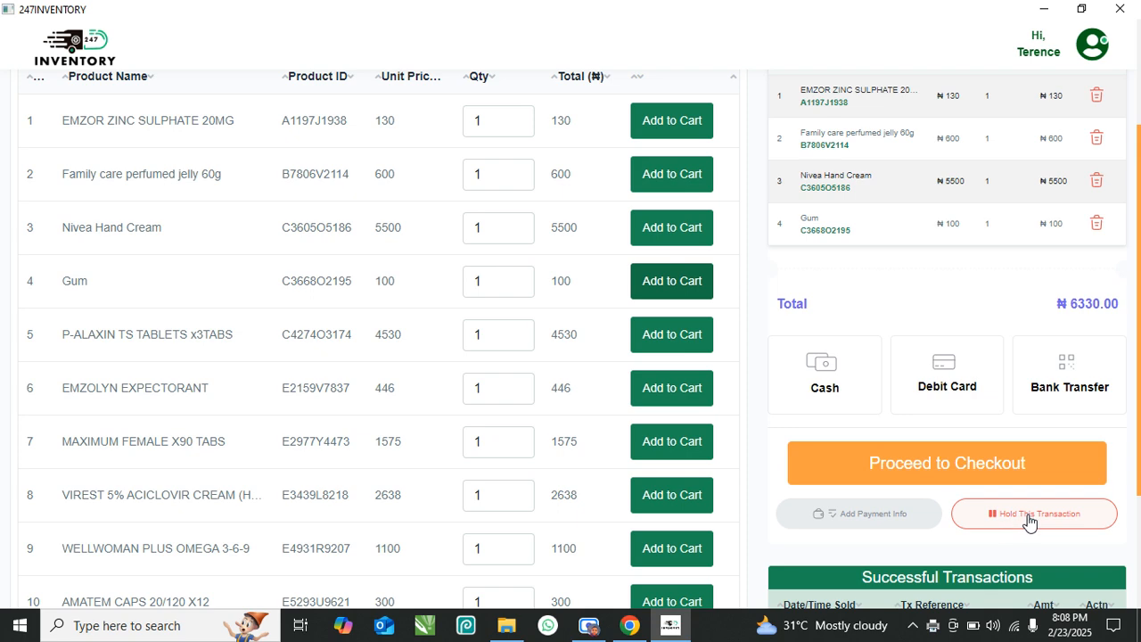
pyautogui.scroll(2, 1032, 513)
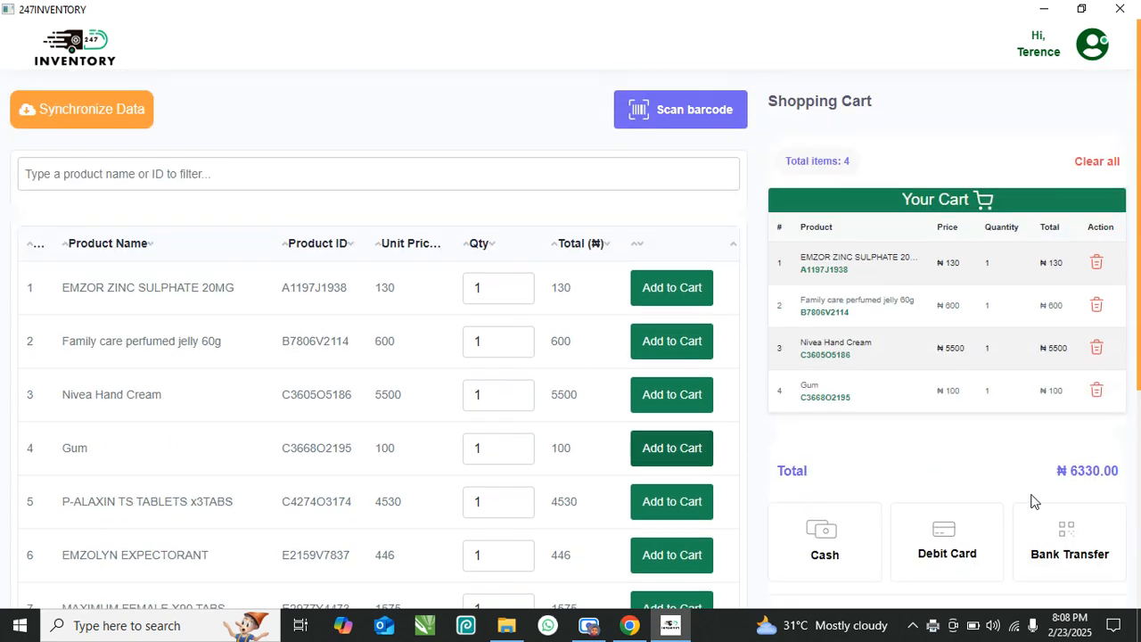
pyautogui.scroll(-2, 1037, 357)
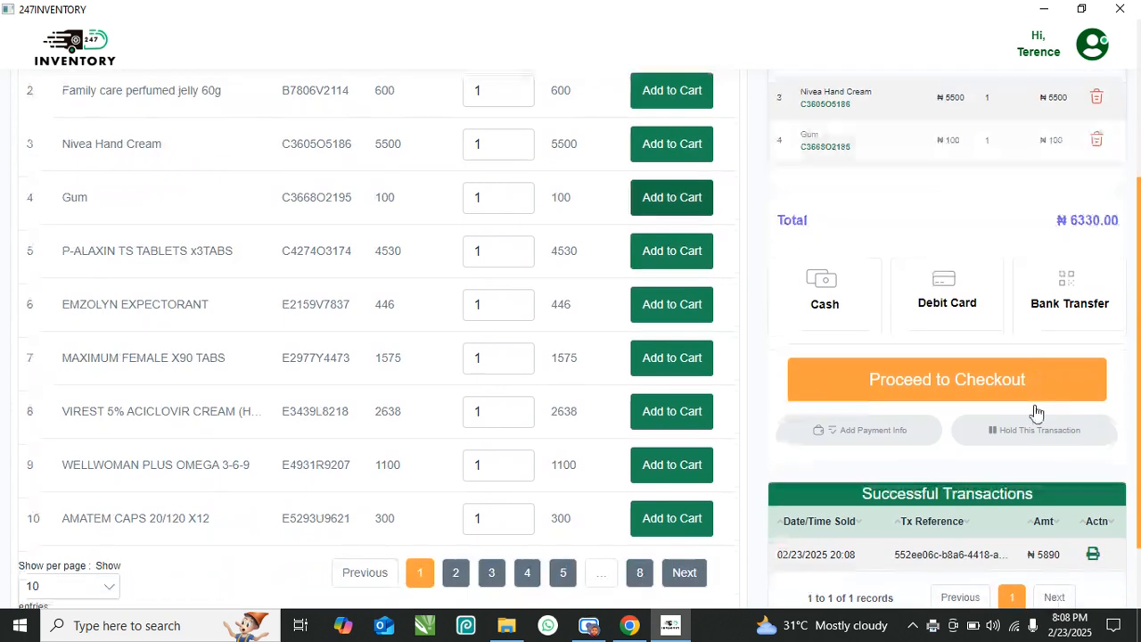
pyautogui.click(1034, 434)
pyautogui.scroll(3, 1026, 428)
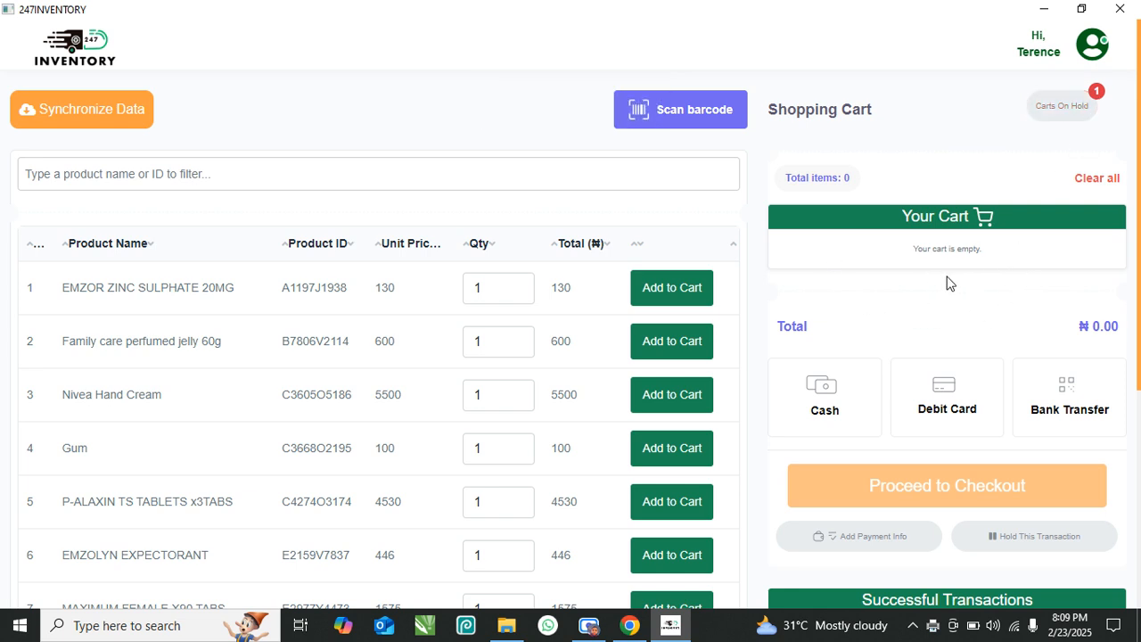
# - Add Nivea Hand Cream, EMZOR, Family care jelly, Gum and P-ALAXIN TS TABLETS to the cart
pyautogui.click(677, 398)
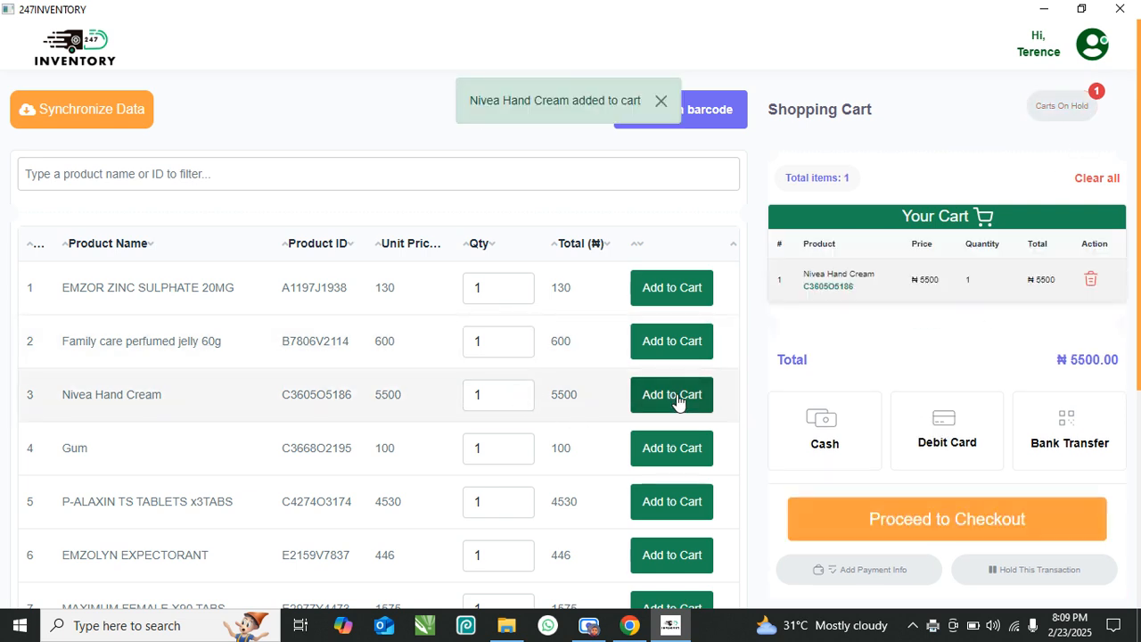
pyautogui.click(688, 287)
pyautogui.click(667, 339)
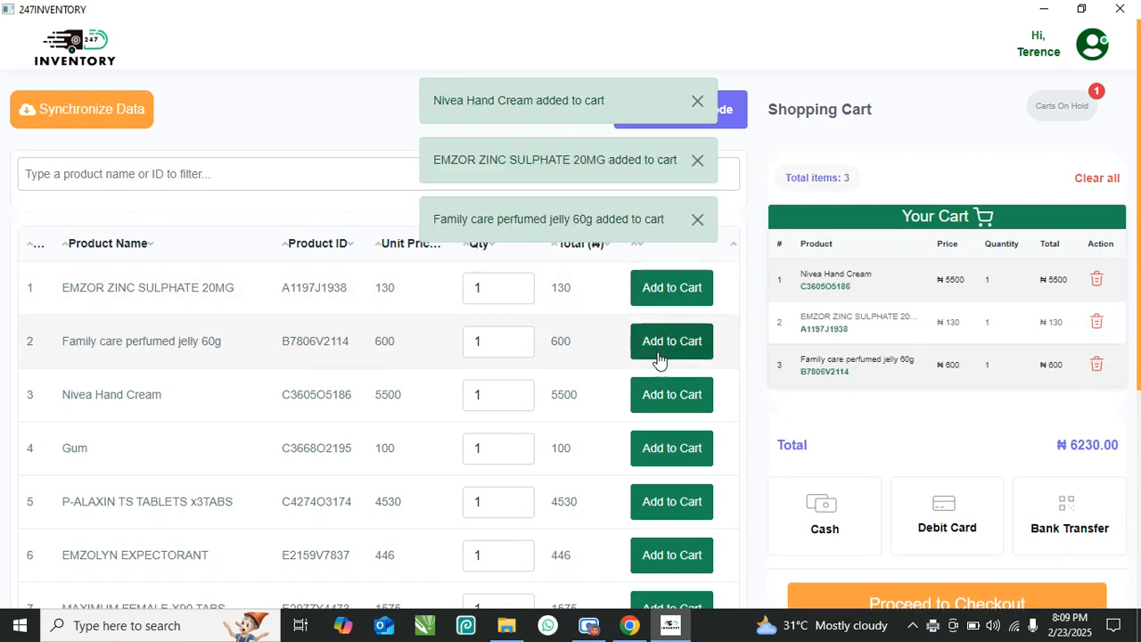
pyautogui.click(661, 453)
pyautogui.scroll(-1, 675, 446)
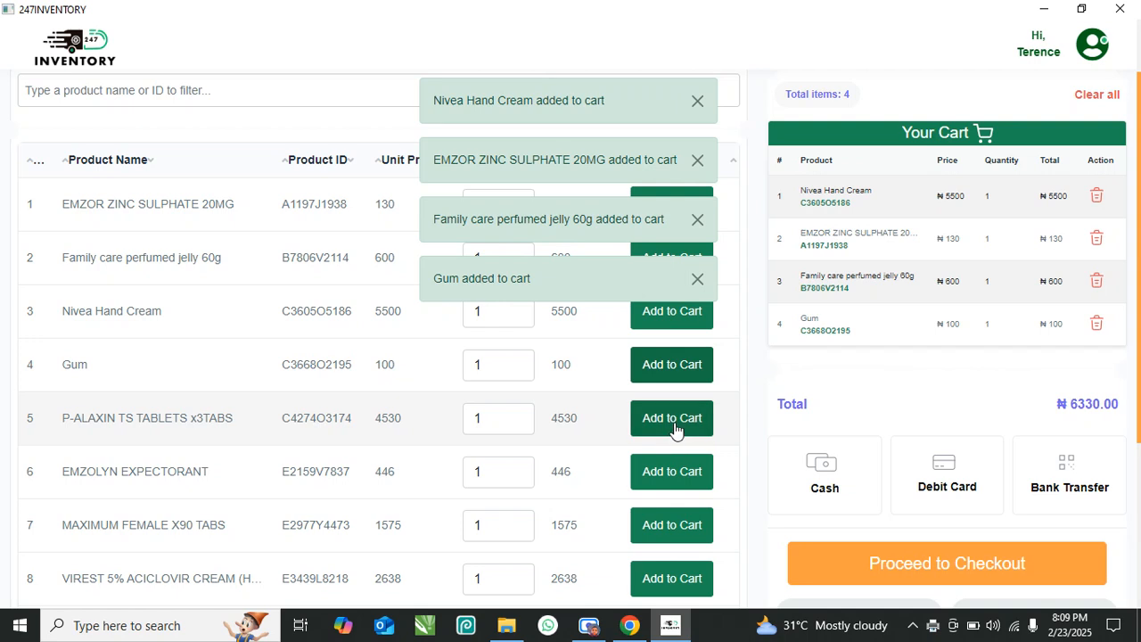
pyautogui.click(674, 426)
# - Check out the ₦10860 cart by debit card and print its receipt
pyautogui.click(947, 493)
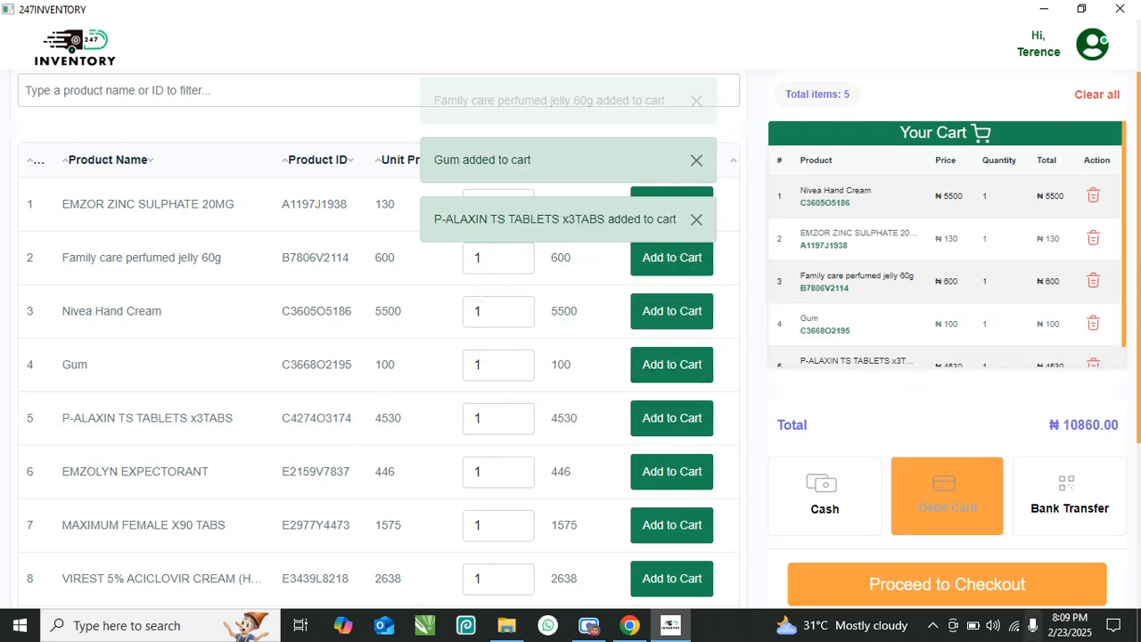
pyautogui.scroll(-1, 990, 495)
pyautogui.scroll(-1, 985, 489)
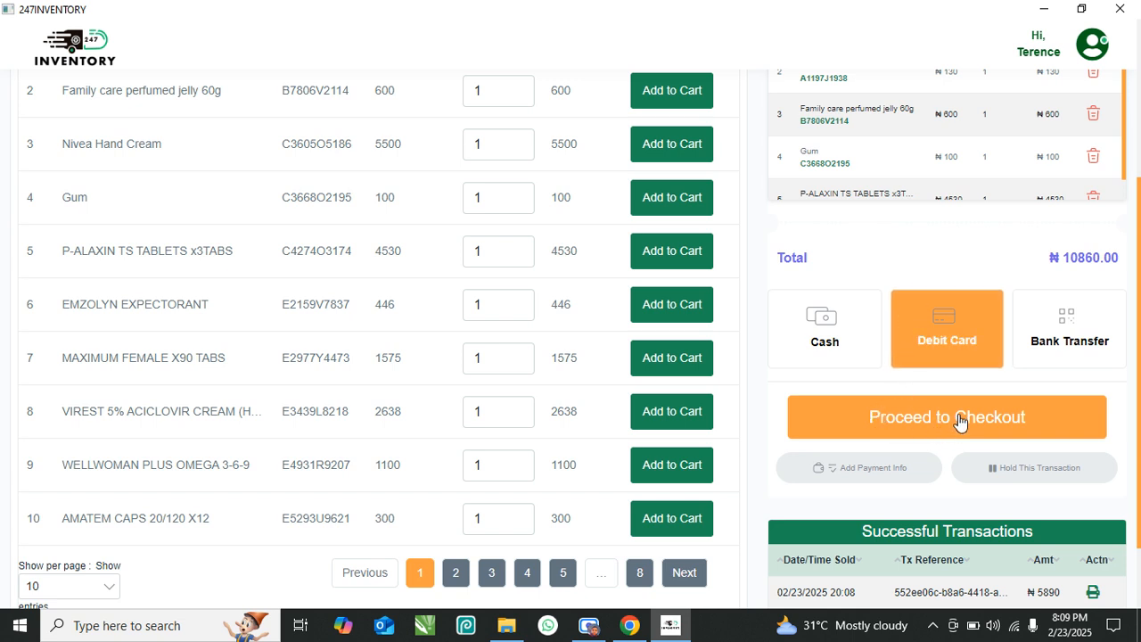
pyautogui.click(960, 422)
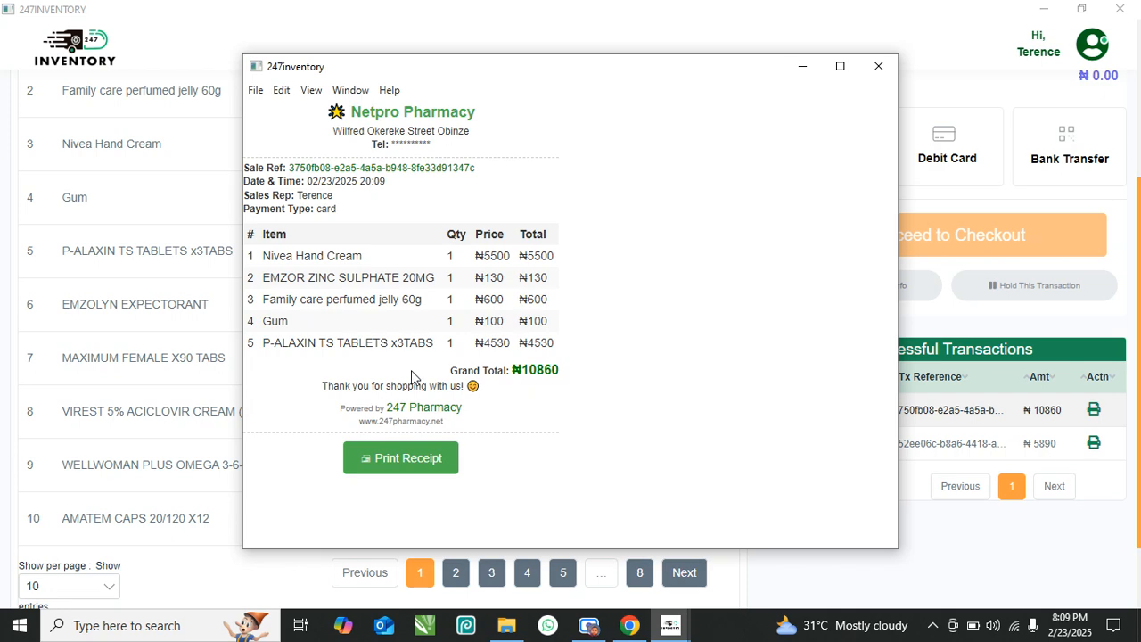
pyautogui.click(416, 458)
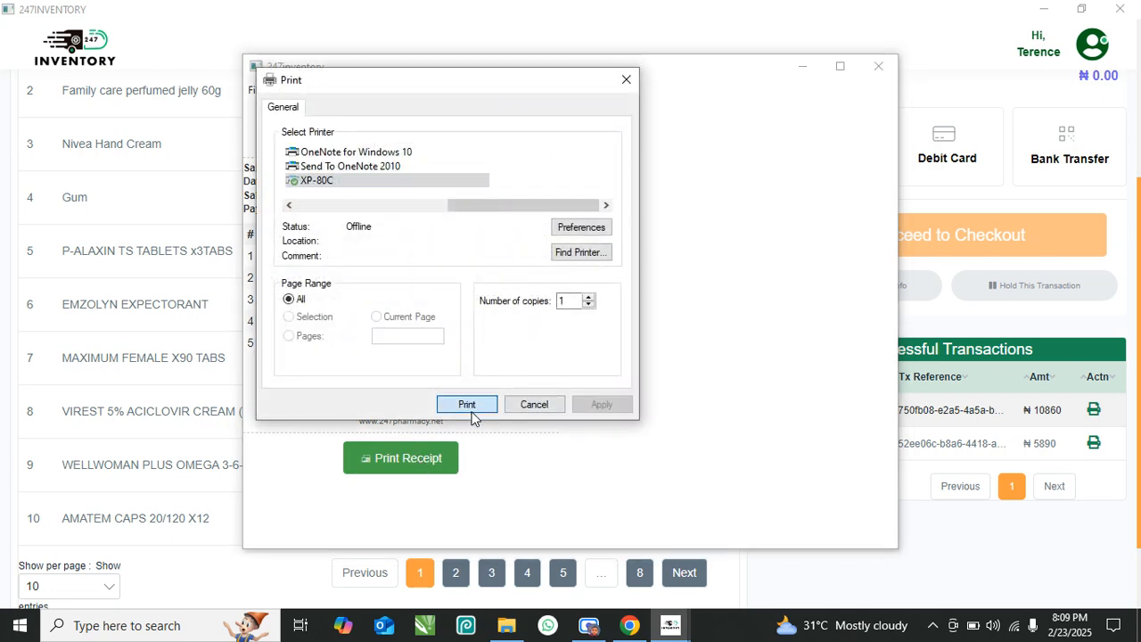
pyautogui.click(469, 408)
pyautogui.scroll(3, 891, 397)
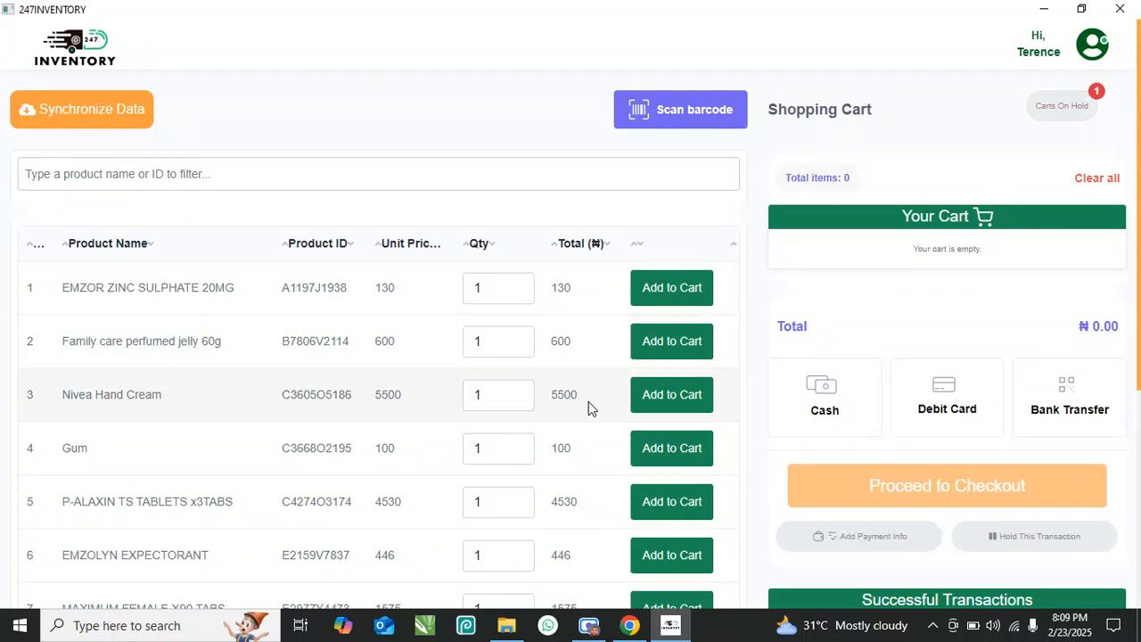
# - Review the list of carts currently on hold
pyautogui.scroll(-3, 588, 402)
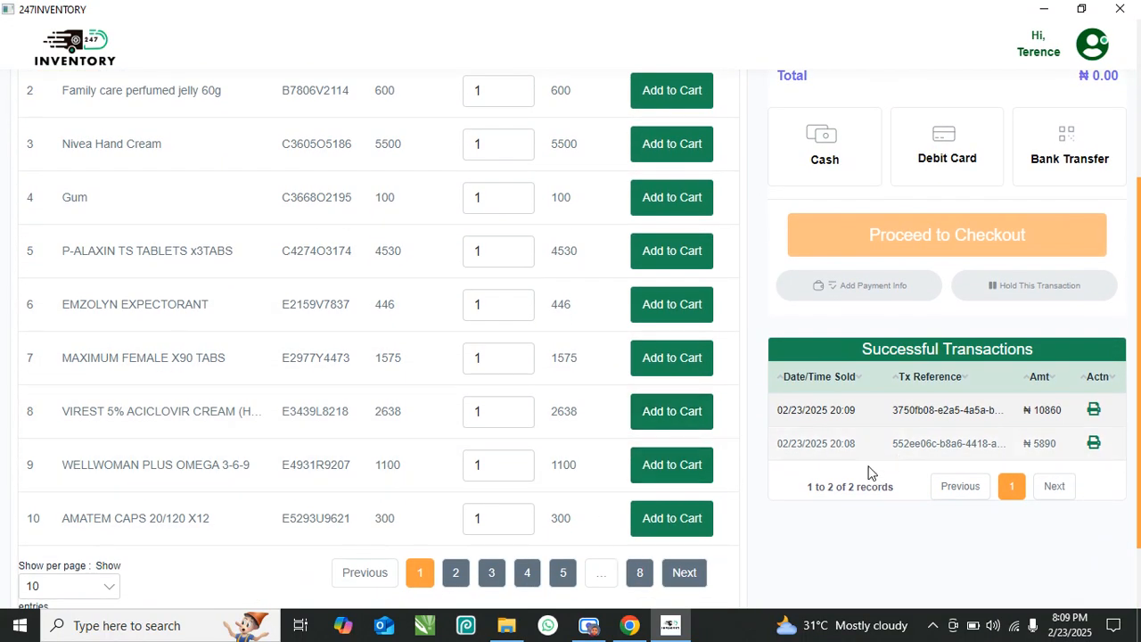
pyautogui.scroll(3, 657, 453)
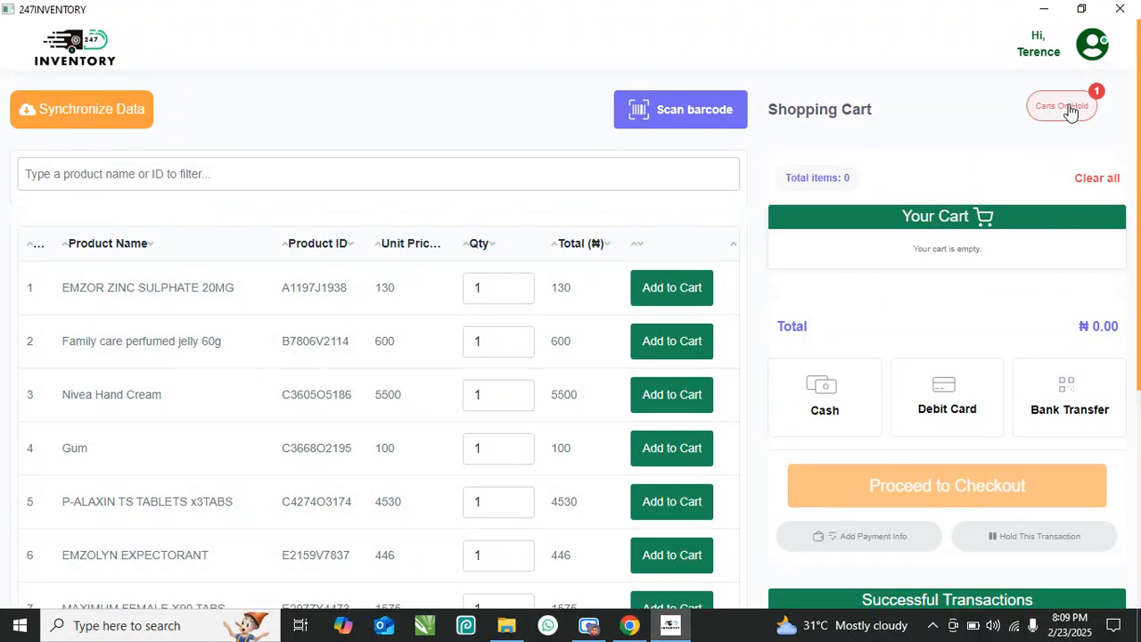
pyautogui.click(1070, 107)
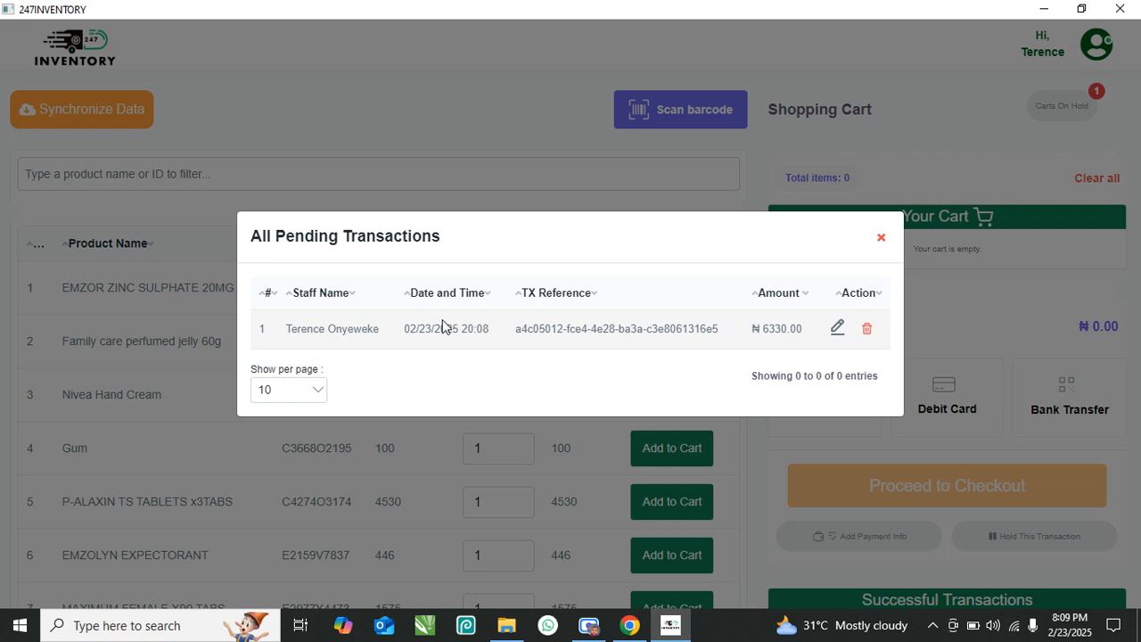
pyautogui.click(881, 238)
# - Add Family care perfumed jelly 60g, EMZOR ZINC SULPHATE 20MG and Nivea Hand Cream, then hold the cart
pyautogui.click(696, 341)
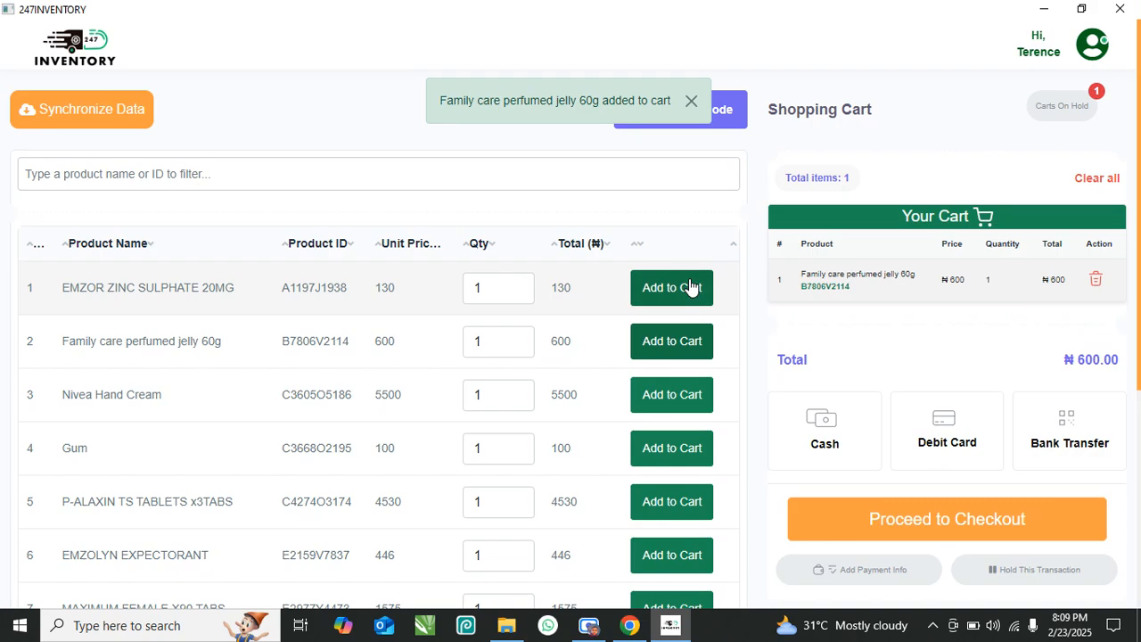
pyautogui.click(692, 287)
pyautogui.click(661, 386)
pyautogui.scroll(-4, 877, 367)
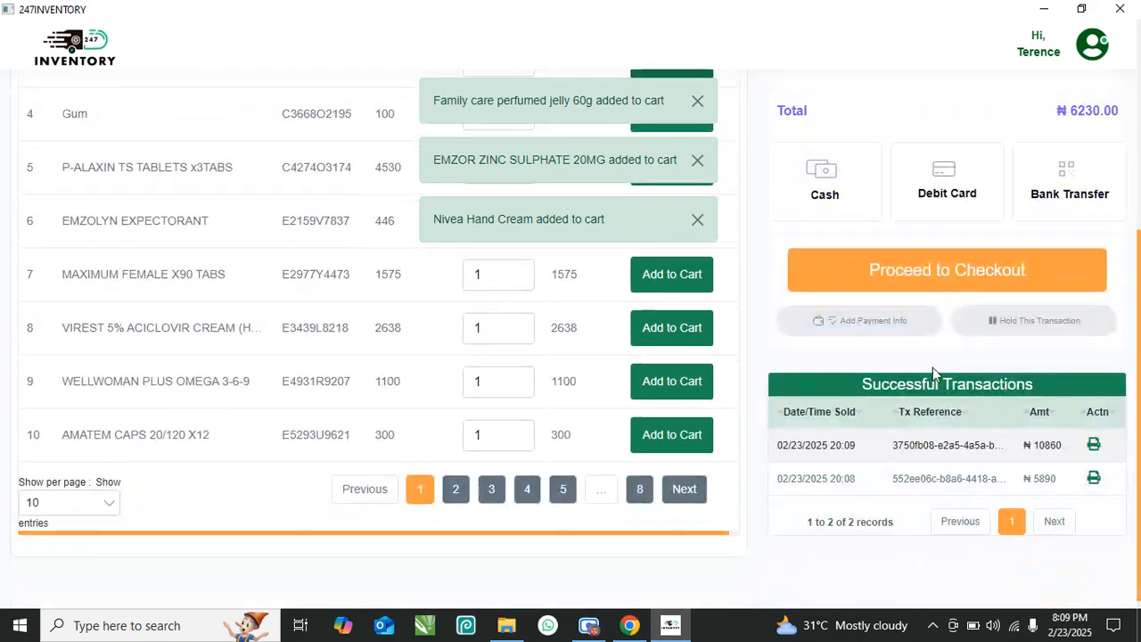
pyautogui.click(1033, 324)
pyautogui.scroll(4, 1025, 267)
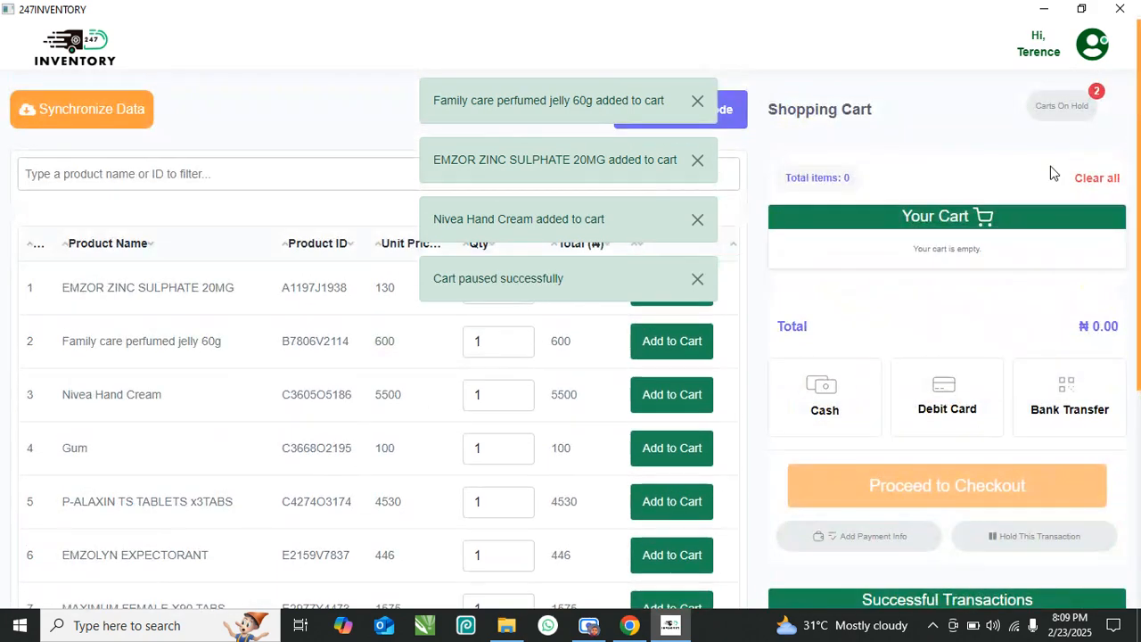
# - Resume the held ₦6230 cart, check out by bank transfer and print its receipt
pyautogui.click(1063, 109)
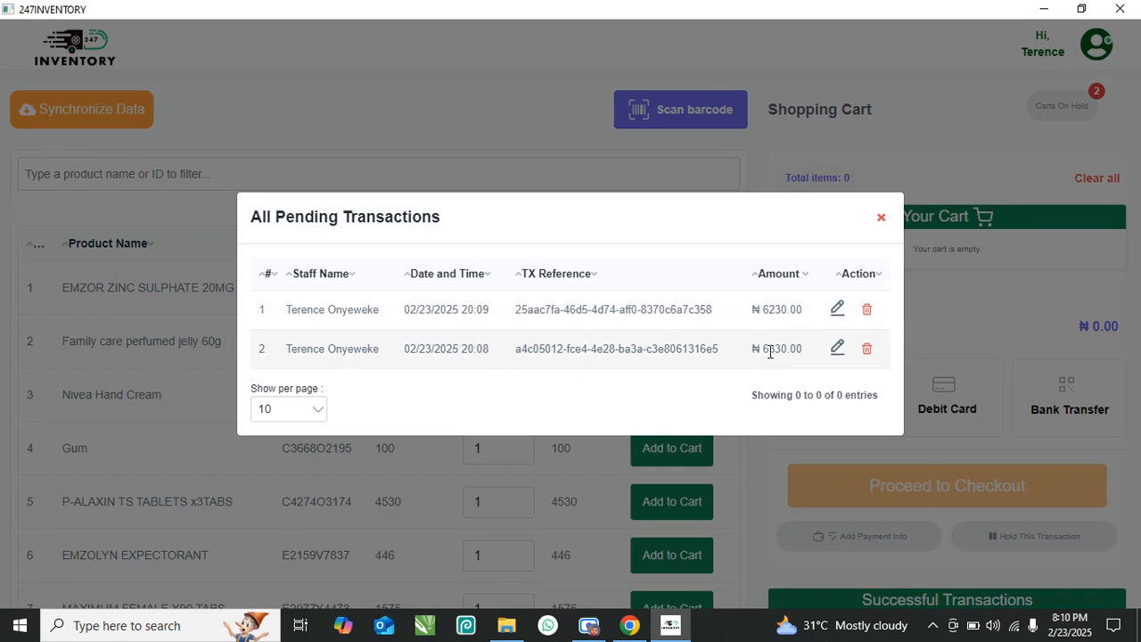
pyautogui.click(837, 310)
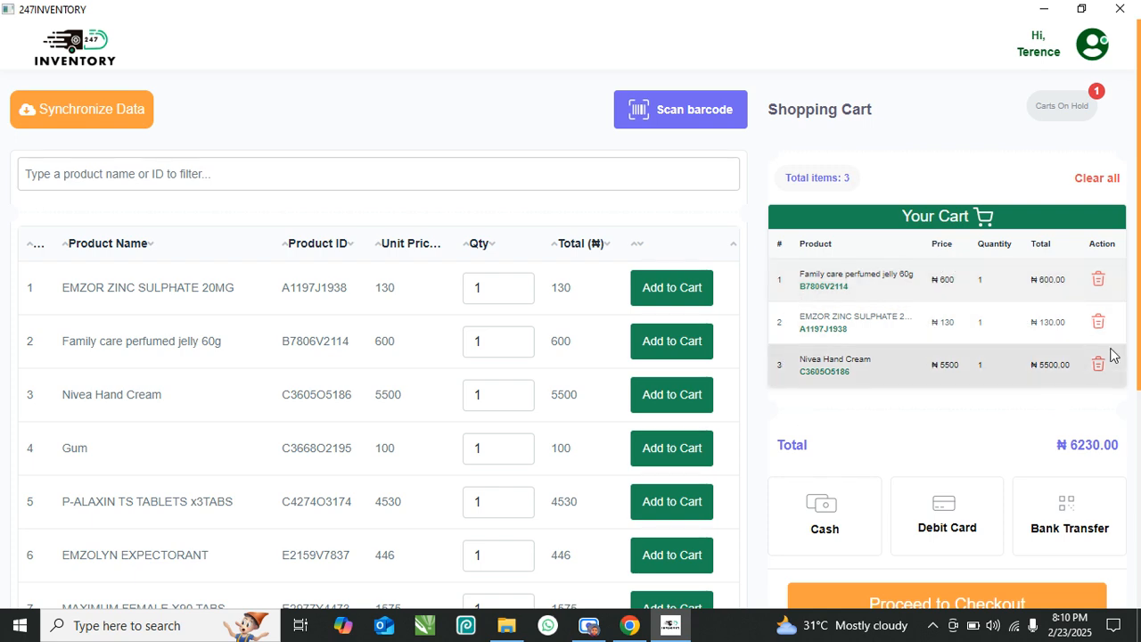
pyautogui.scroll(-3, 1070, 351)
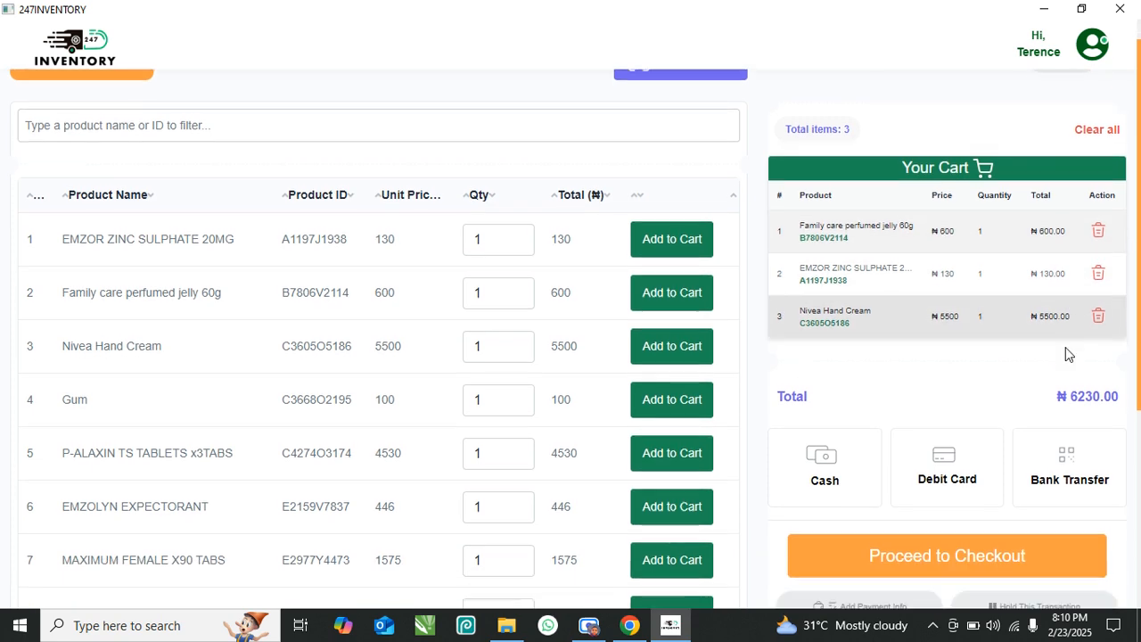
pyautogui.click(1078, 357)
pyautogui.click(946, 435)
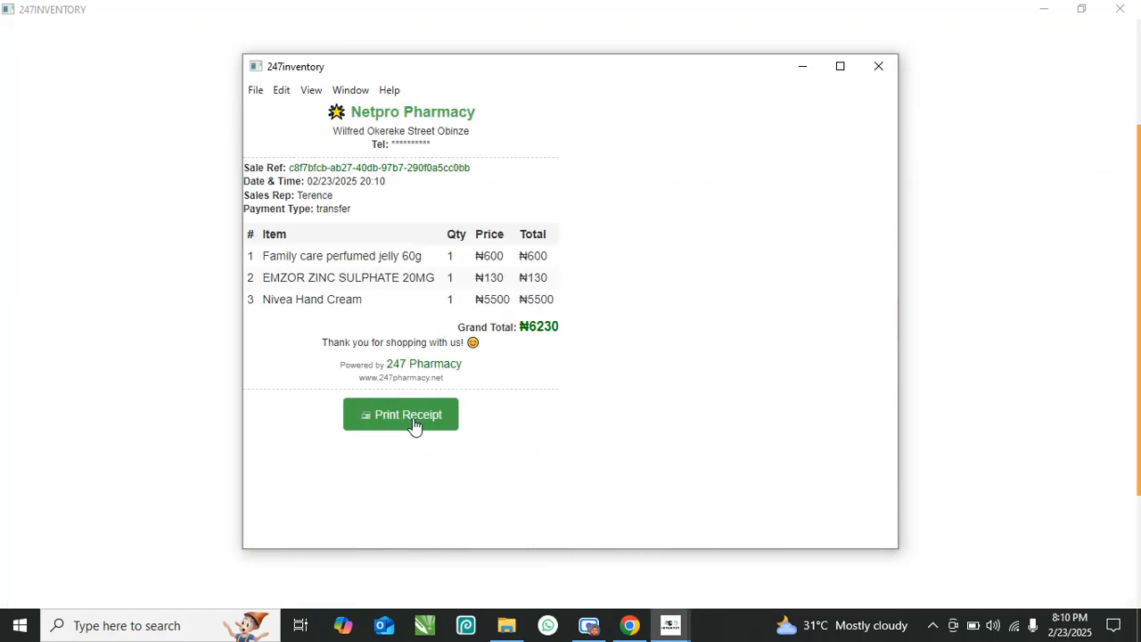
pyautogui.click(401, 416)
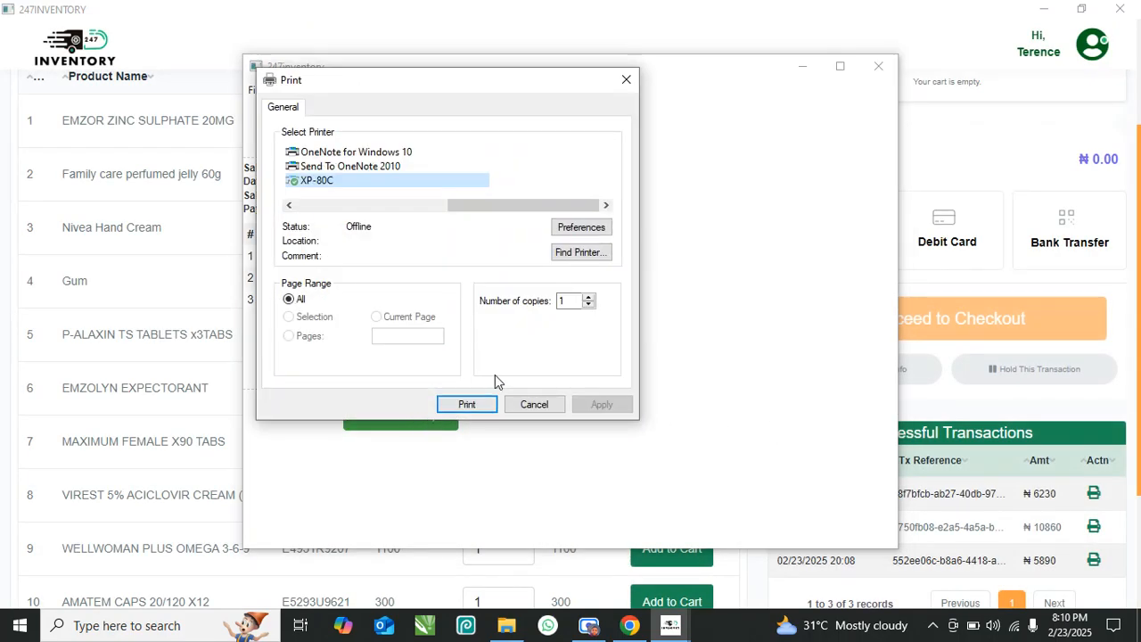
pyautogui.click(467, 404)
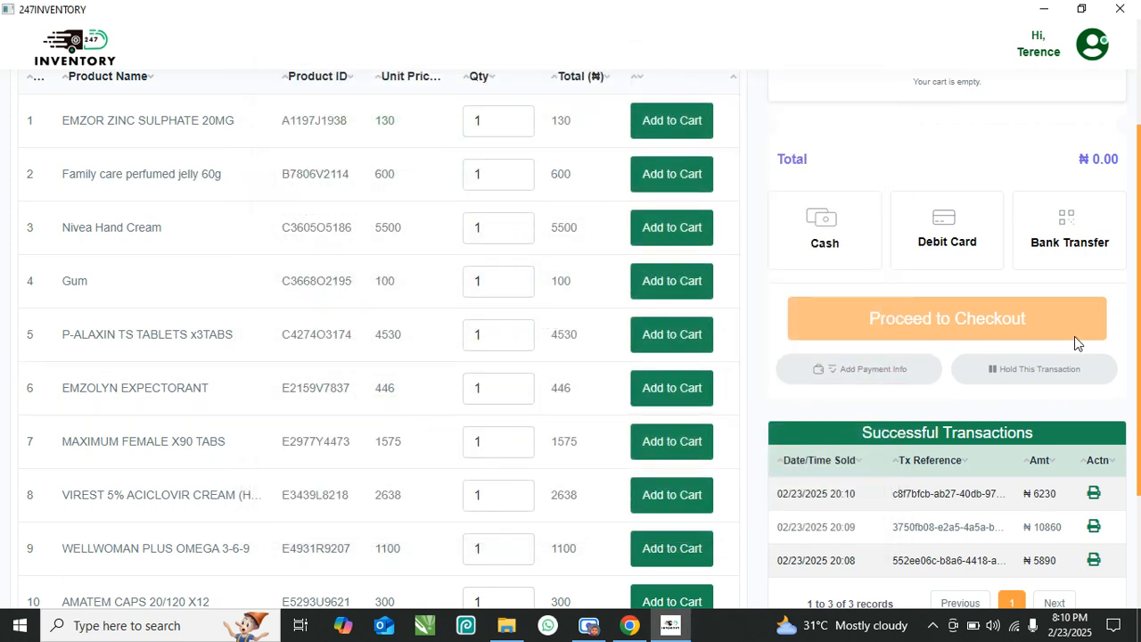
pyautogui.scroll(-2, 1025, 348)
# - Reopen the stored receipt for the 20:08 sale and close it
pyautogui.scroll(3, 795, 332)
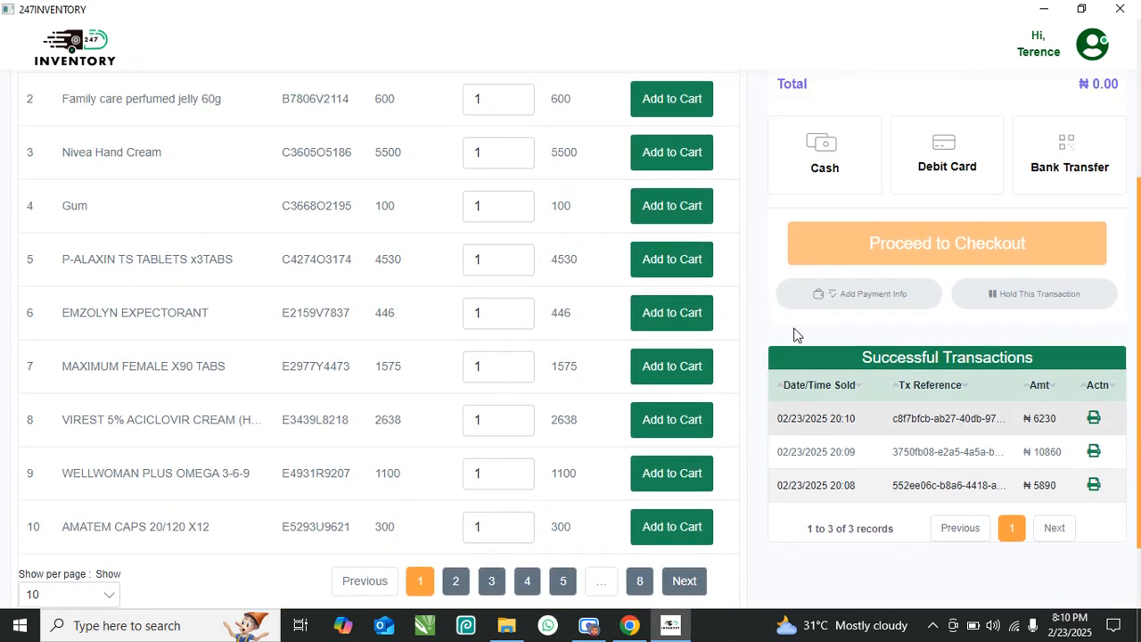
pyautogui.scroll(-3, 807, 336)
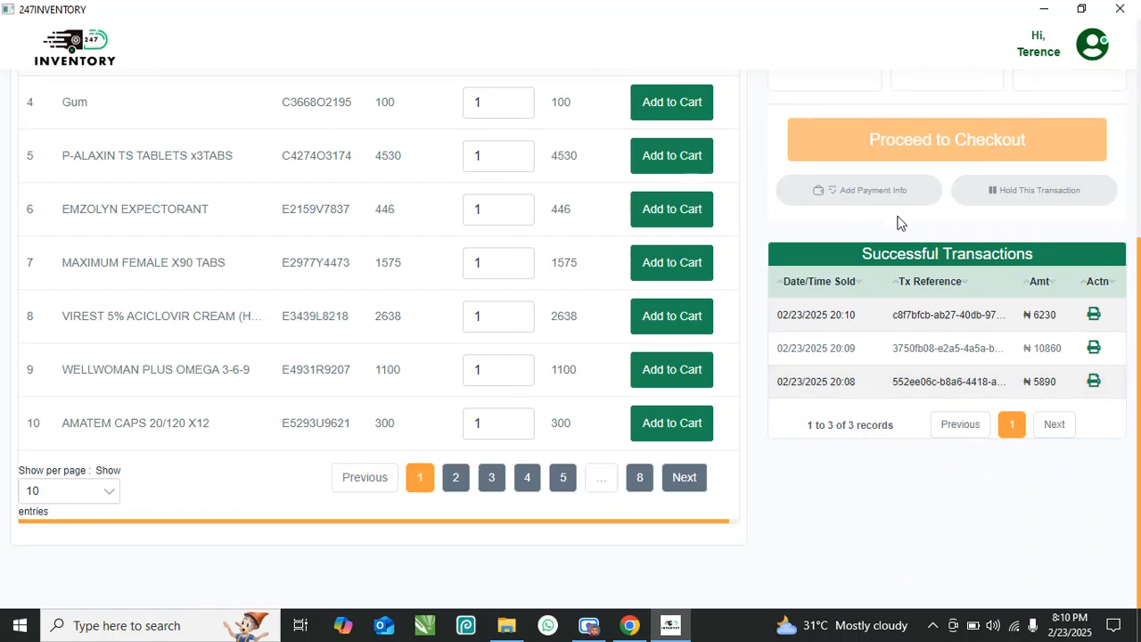
pyautogui.scroll(1, 890, 340)
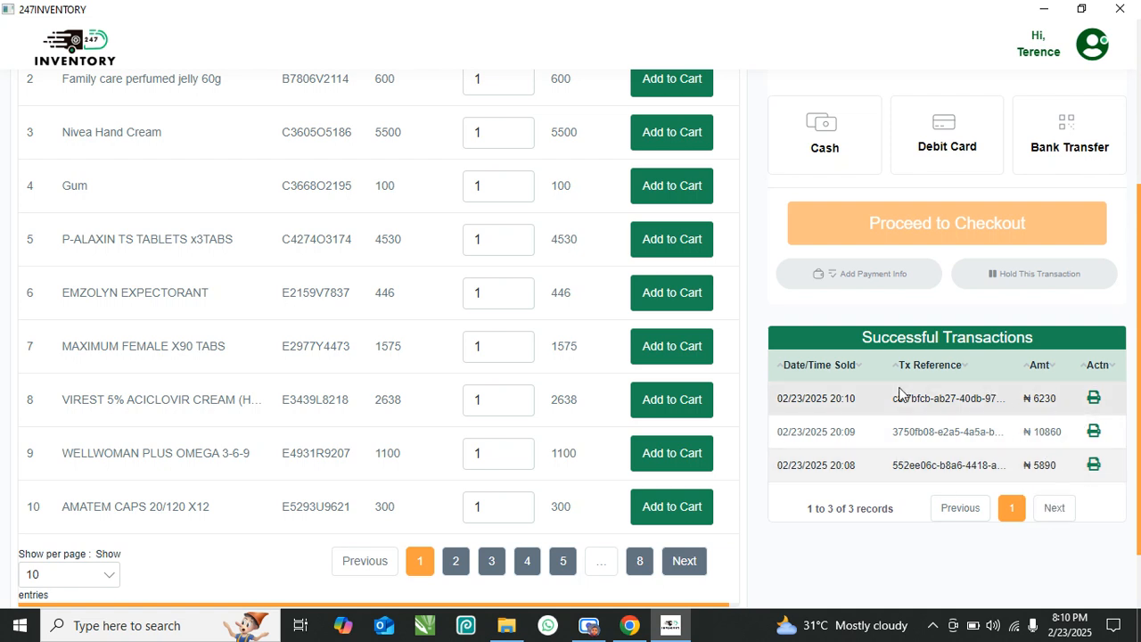
pyautogui.click(1093, 464)
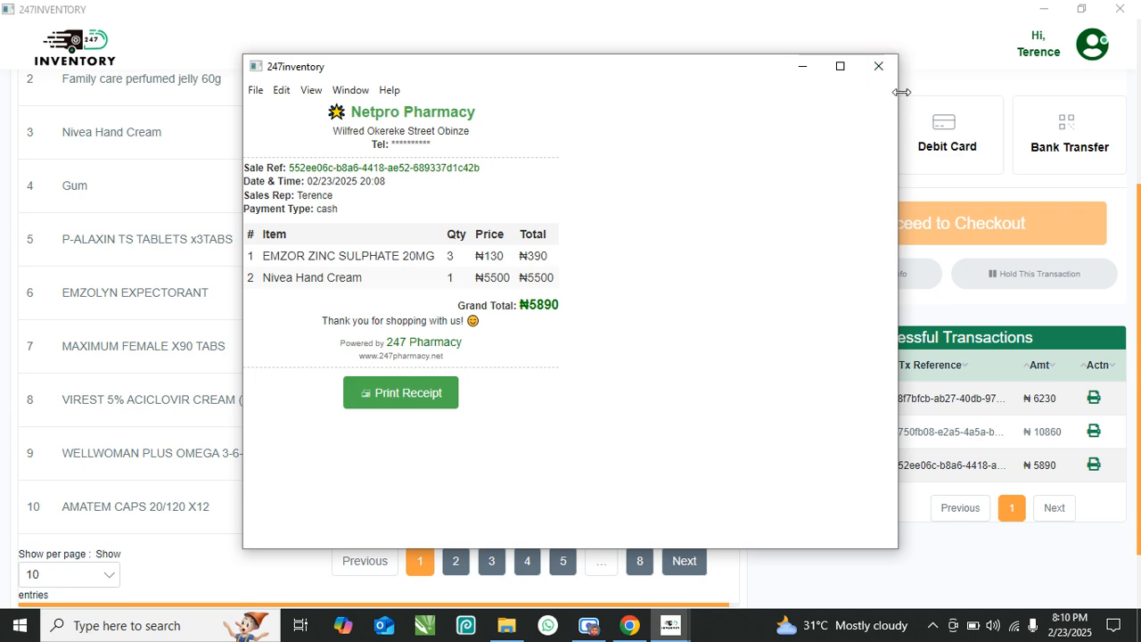
pyautogui.click(878, 66)
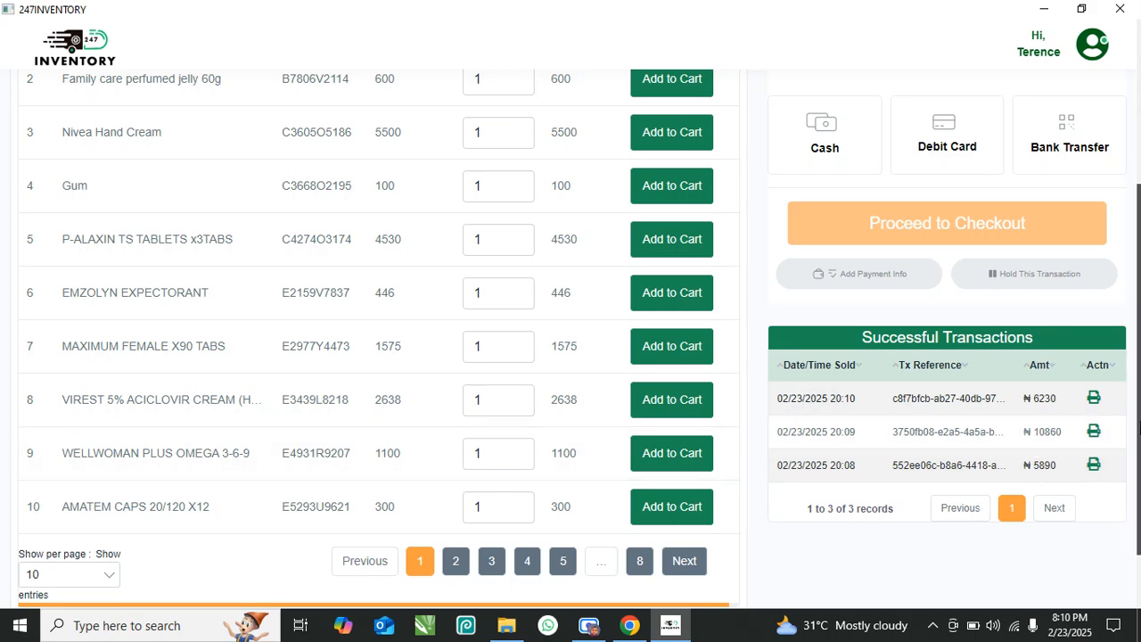
# - Reprint the receipt for the ₦10860 sale made at 20:09
pyautogui.click(1093, 431)
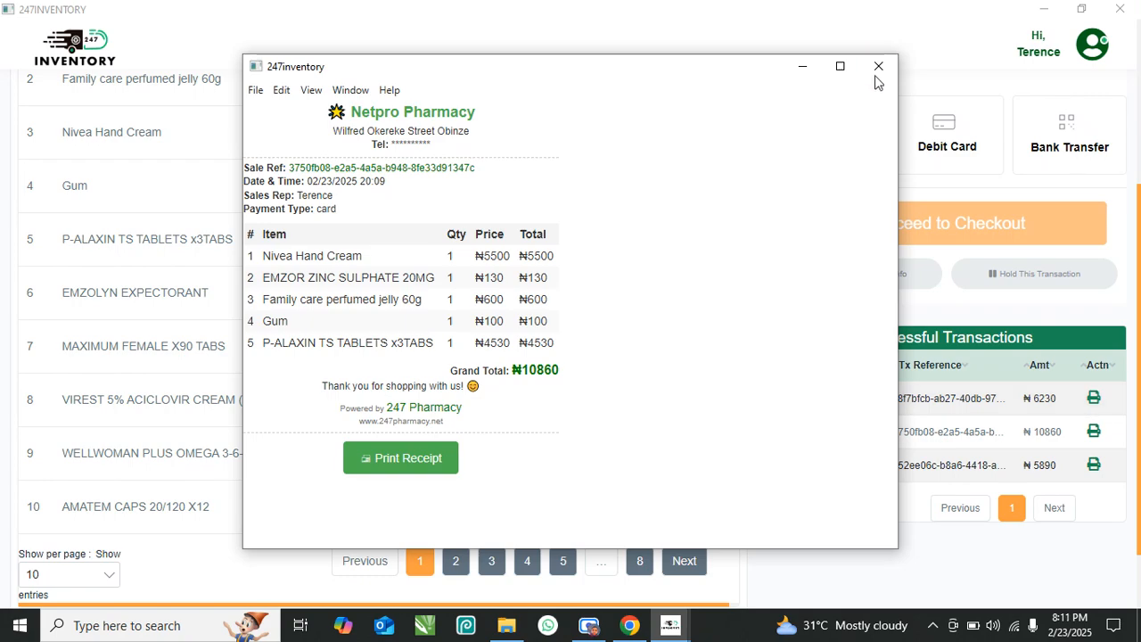
pyautogui.click(879, 68)
pyautogui.scroll(3, 543, 372)
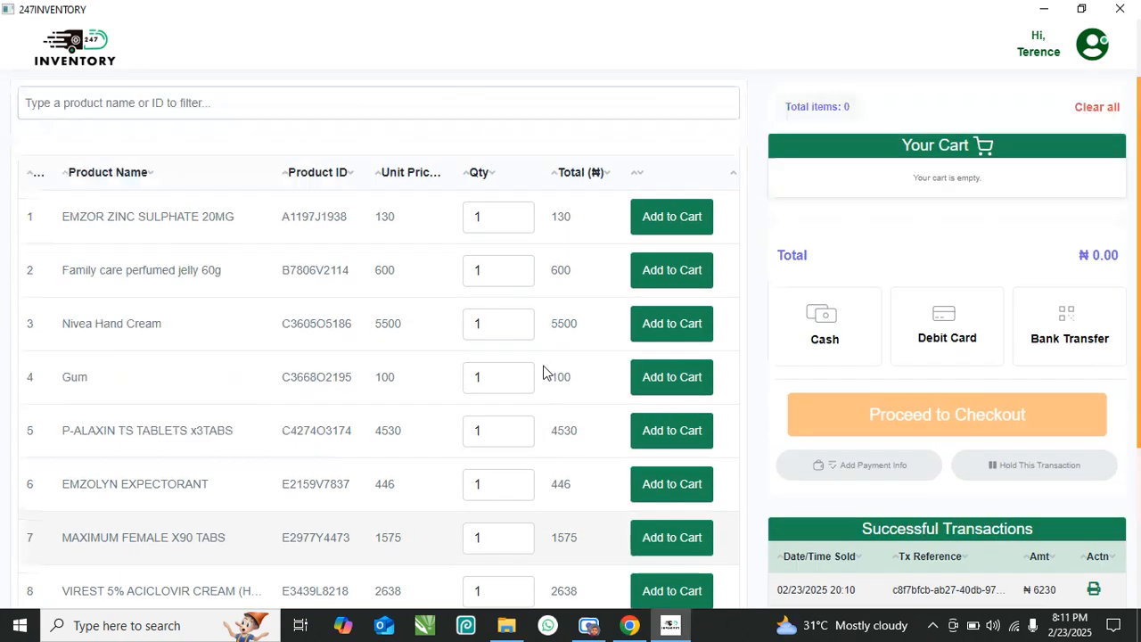
# - Show 100 products per page and scroll through the full catalogue
pyautogui.scroll(-4, 479, 300)
pyautogui.scroll(2, 377, 316)
pyautogui.scroll(-2, 356, 319)
pyautogui.click(98, 496)
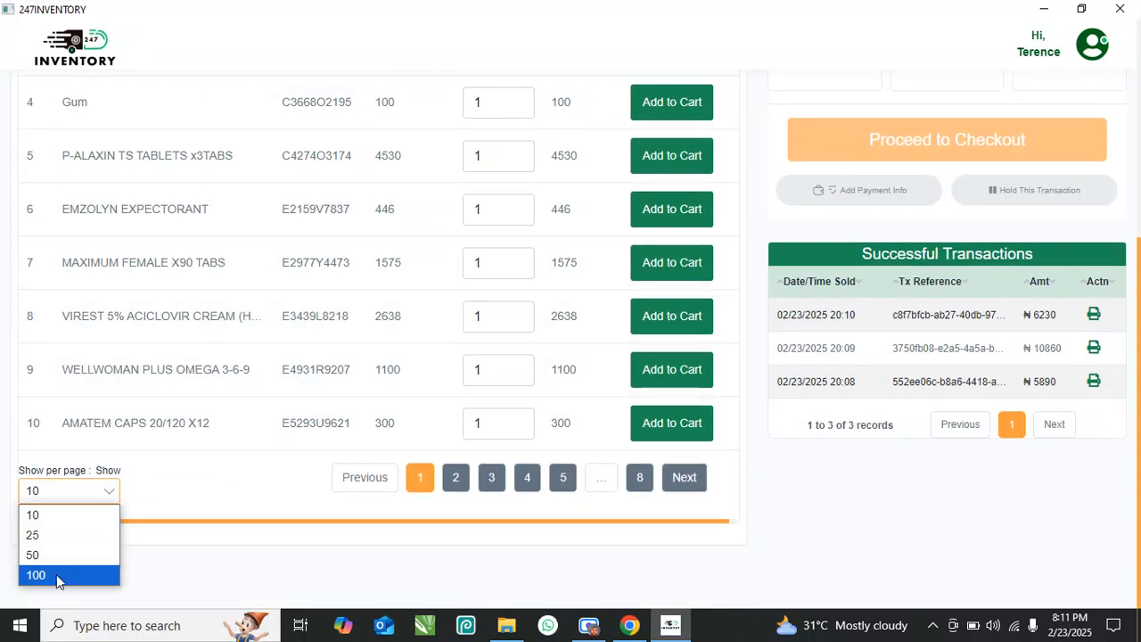
pyautogui.click(57, 574)
pyautogui.scroll(-6, 169, 521)
pyautogui.scroll(-20, 187, 508)
pyautogui.scroll(-10, 189, 506)
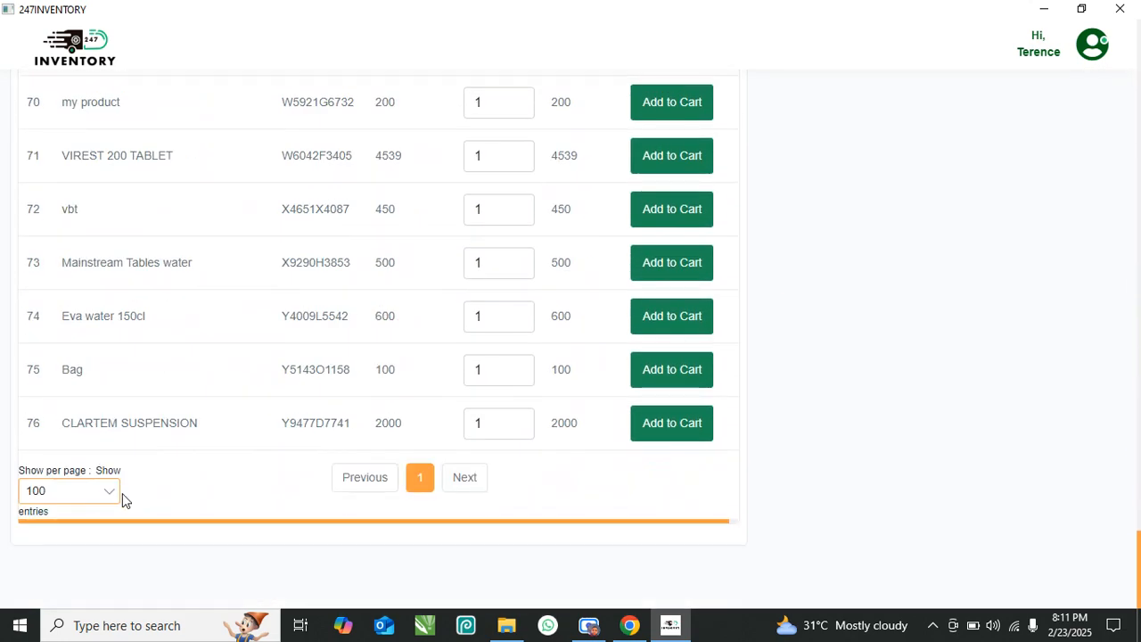
# - Return to 10 products per page and page through to page 5
pyautogui.click(114, 493)
pyautogui.click(71, 509)
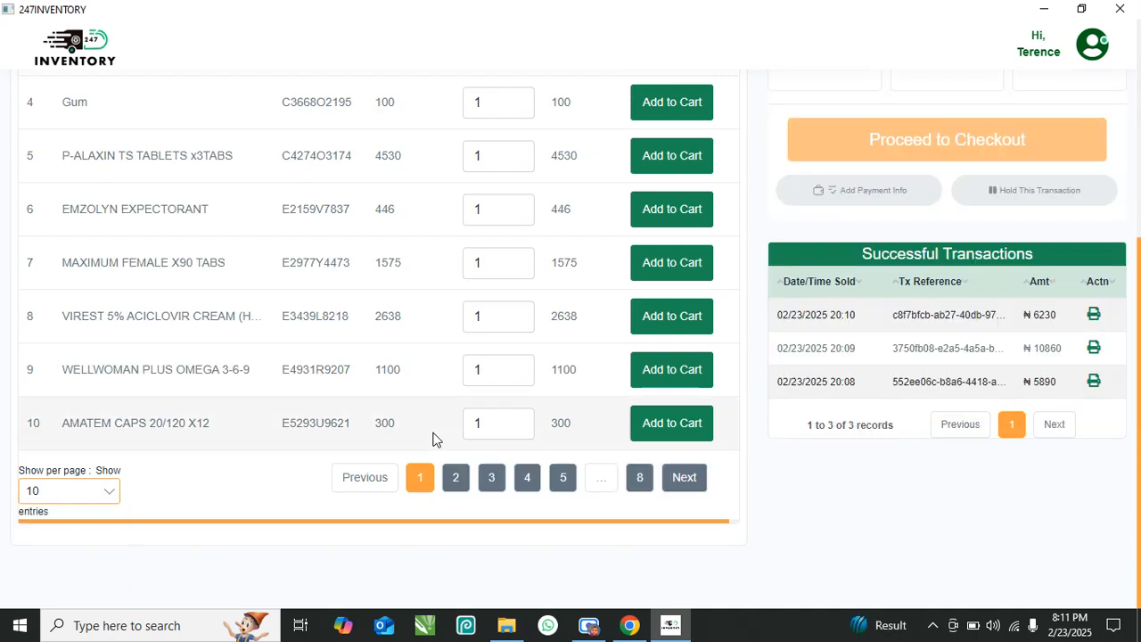
pyautogui.click(454, 483)
pyautogui.click(492, 482)
pyautogui.click(525, 477)
pyautogui.click(561, 477)
pyautogui.scroll(4, 628, 441)
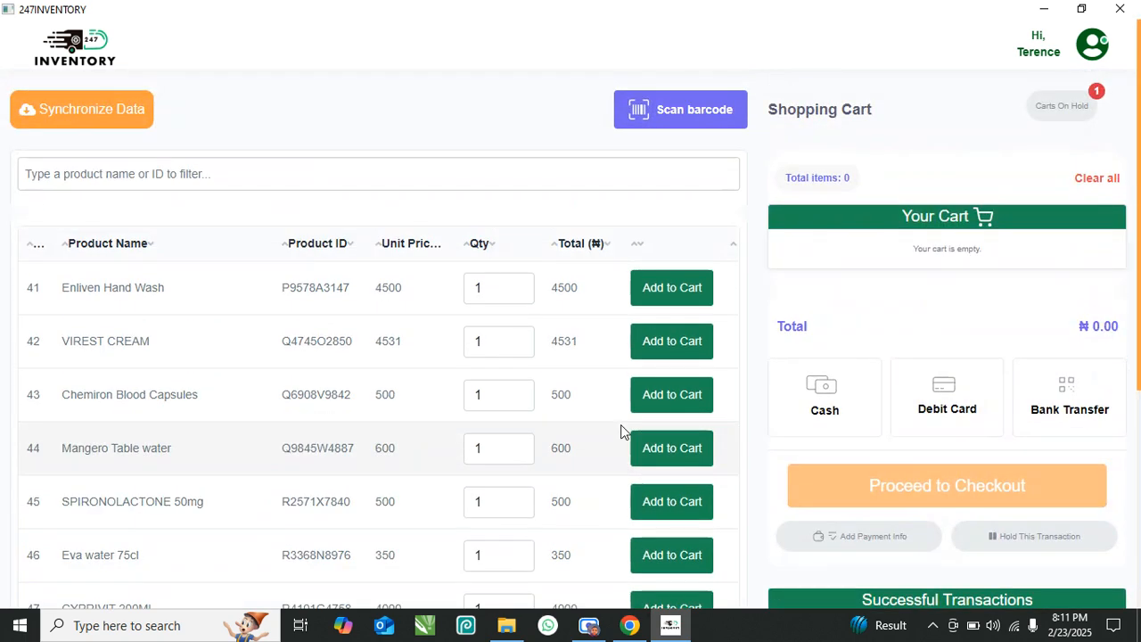
# - Search the product list for 'emzol'
pyautogui.click(388, 171)
pyautogui.click(412, 104)
pyautogui.click(685, 111)
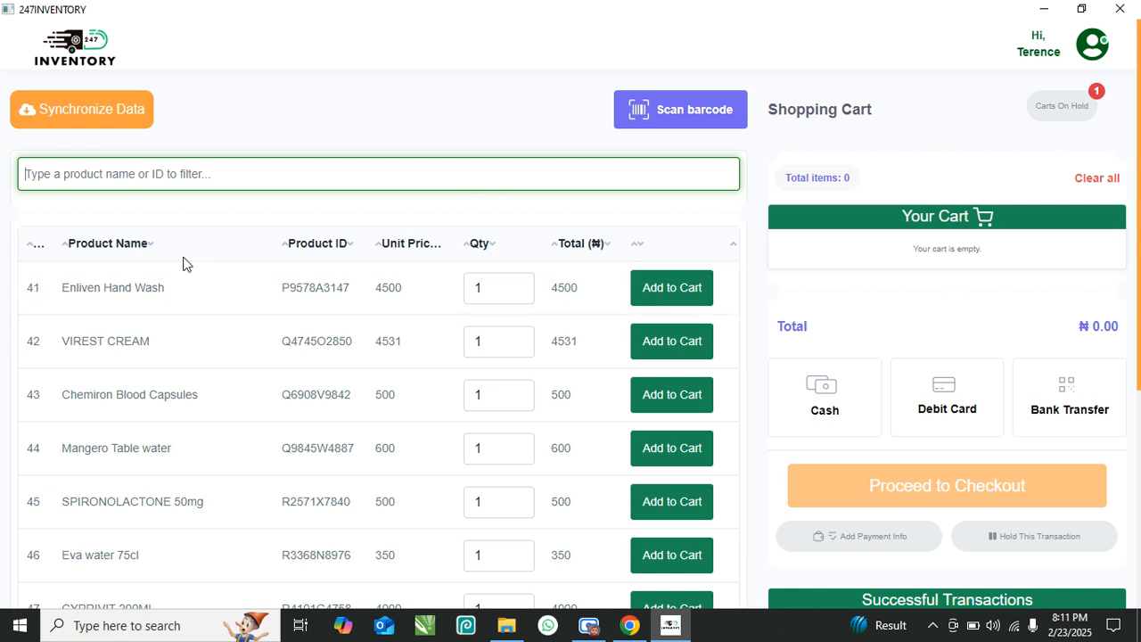
pyautogui.write('emzo')
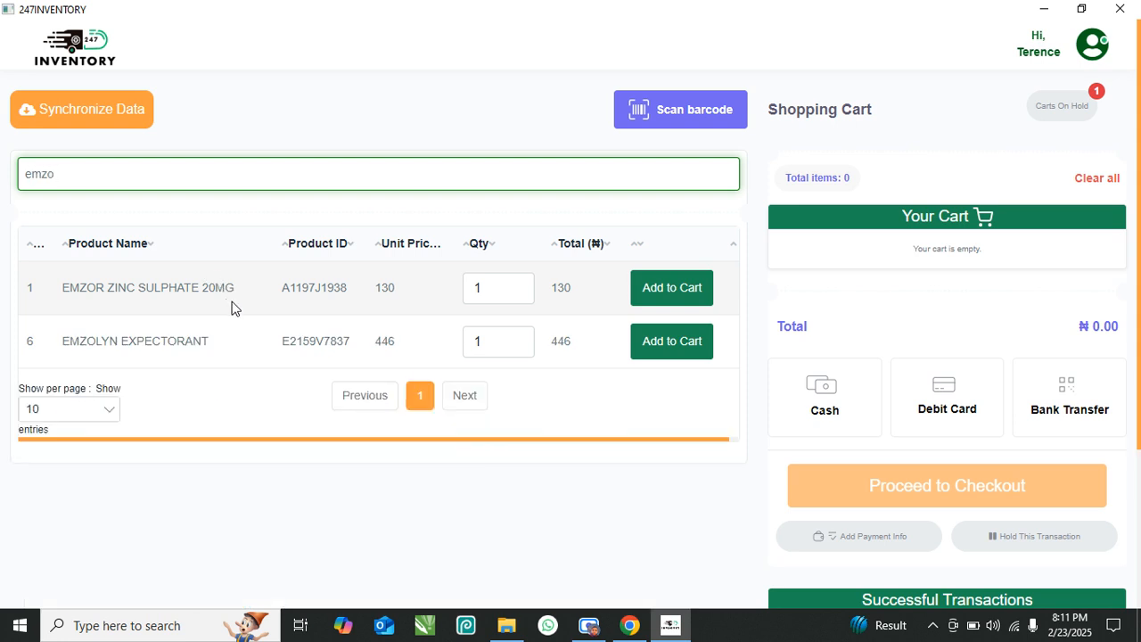
pyautogui.write('l')
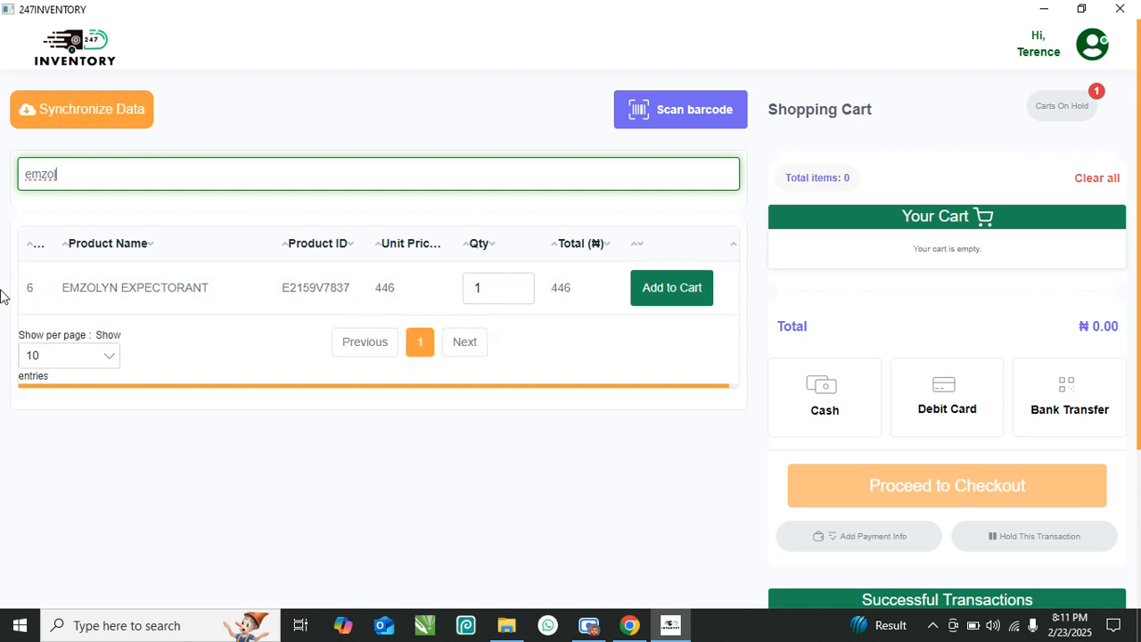
# - Add one EMZOLYN EXPECTORANT to the cart and dismiss the added-to-cart notification
pyautogui.click(518, 284)
pyautogui.click(518, 293)
pyautogui.click(661, 296)
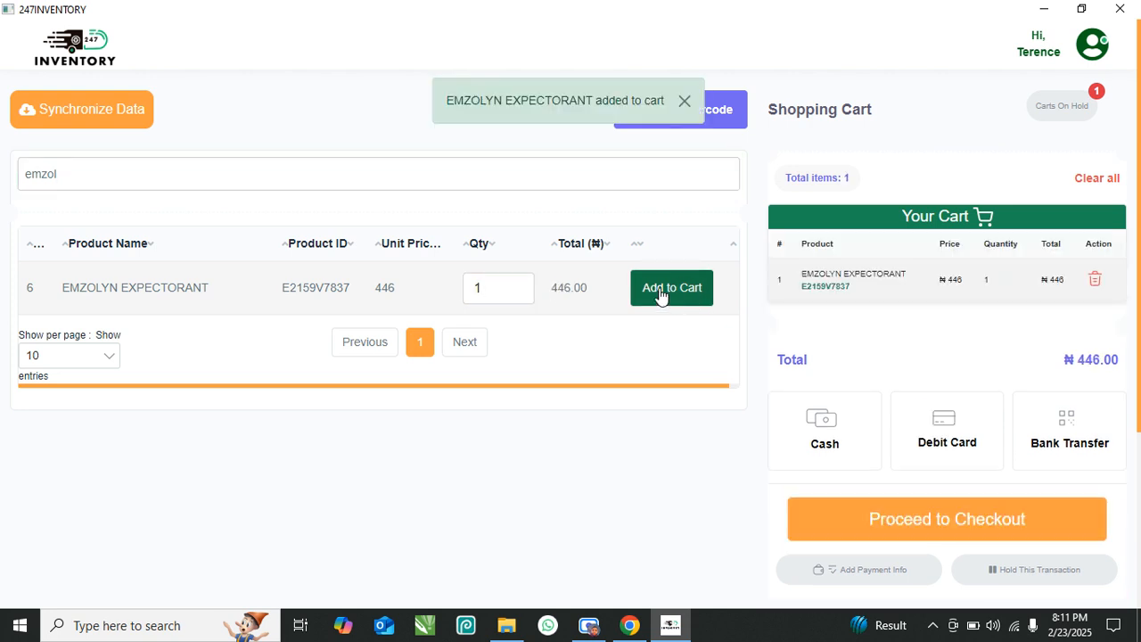
pyautogui.click(684, 101)
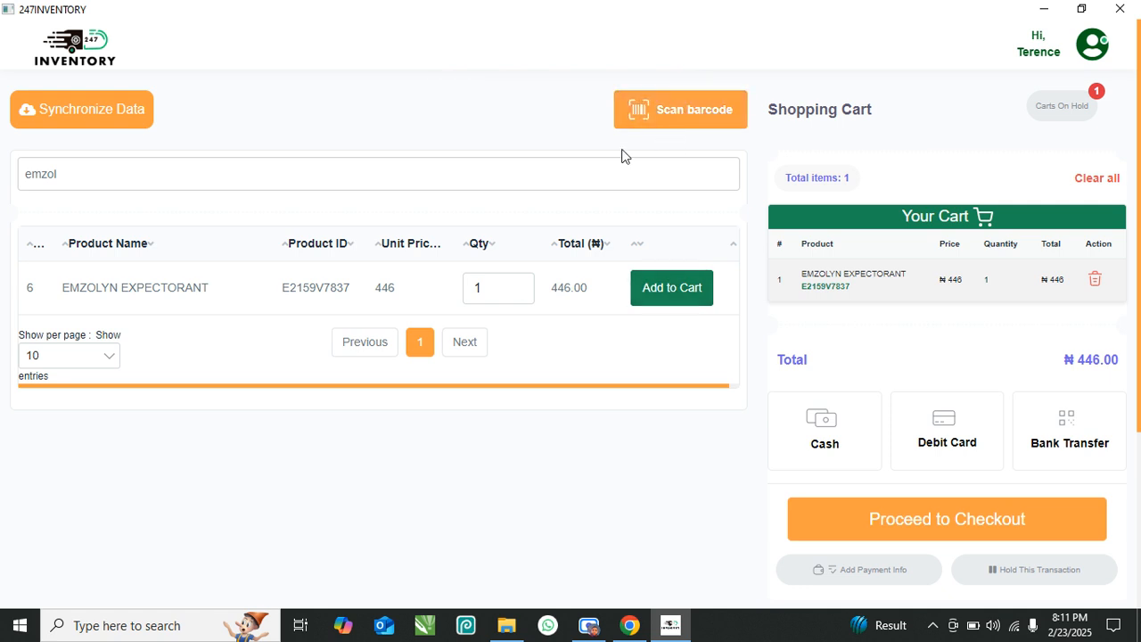
pyautogui.click(677, 123)
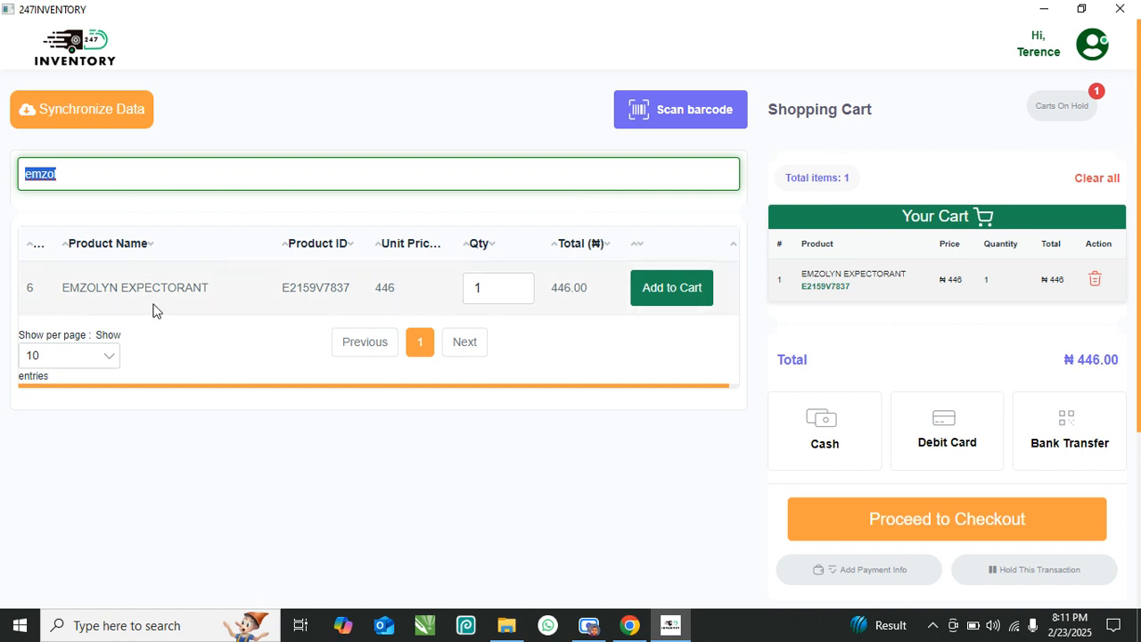
pyautogui.click(540, 133)
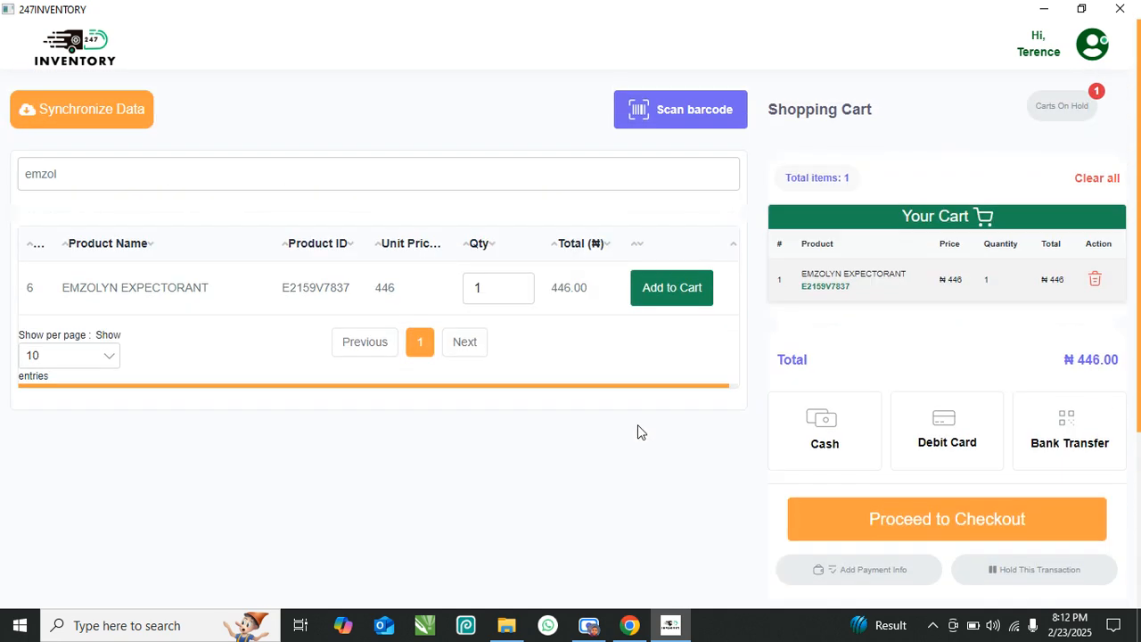
pyautogui.scroll(-3, 638, 426)
pyautogui.scroll(3, 661, 428)
pyautogui.scroll(-3, 988, 378)
pyautogui.scroll(3, 348, 249)
pyautogui.scroll(-3, 952, 503)
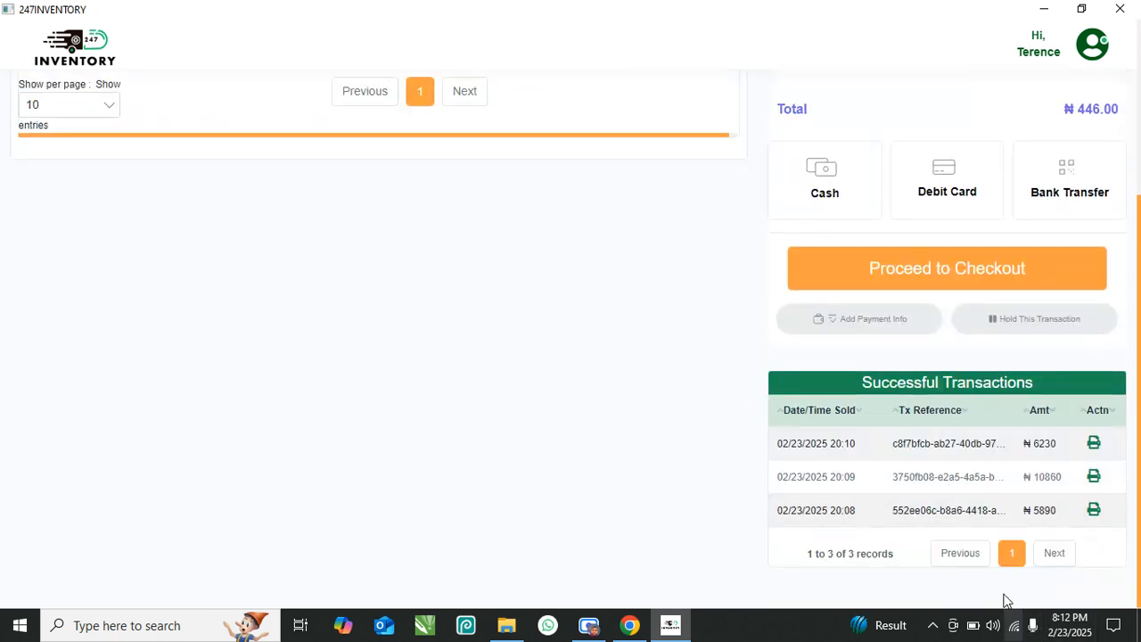
pyautogui.scroll(3, 748, 372)
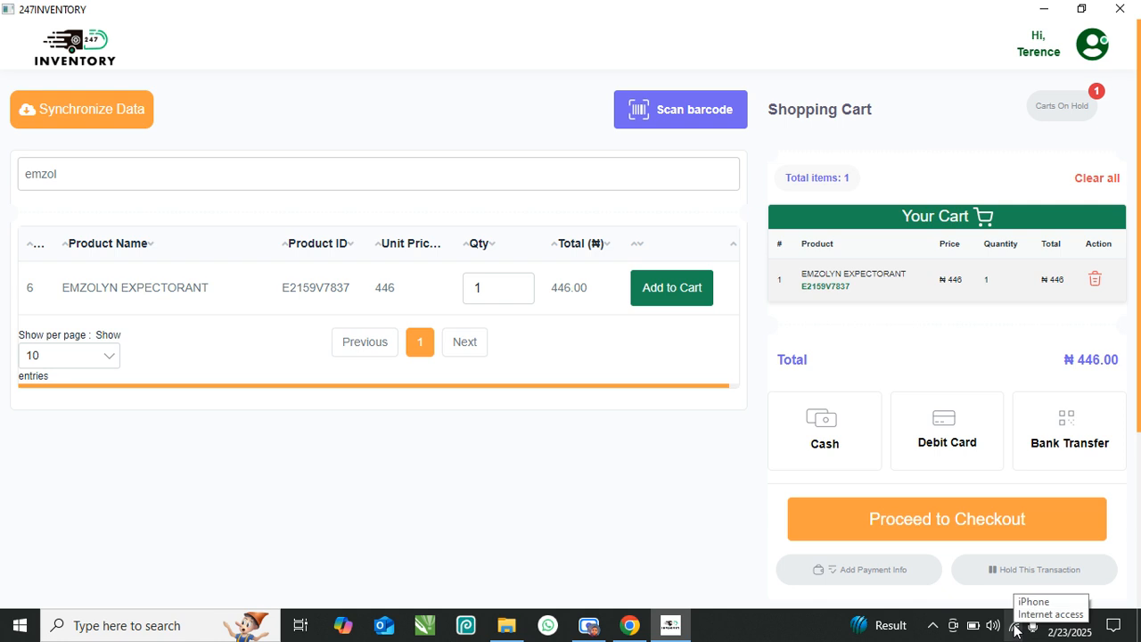
# - Synchronize the sales data twice, acknowledging the success and up-to-date messages
pyautogui.click(60, 116)
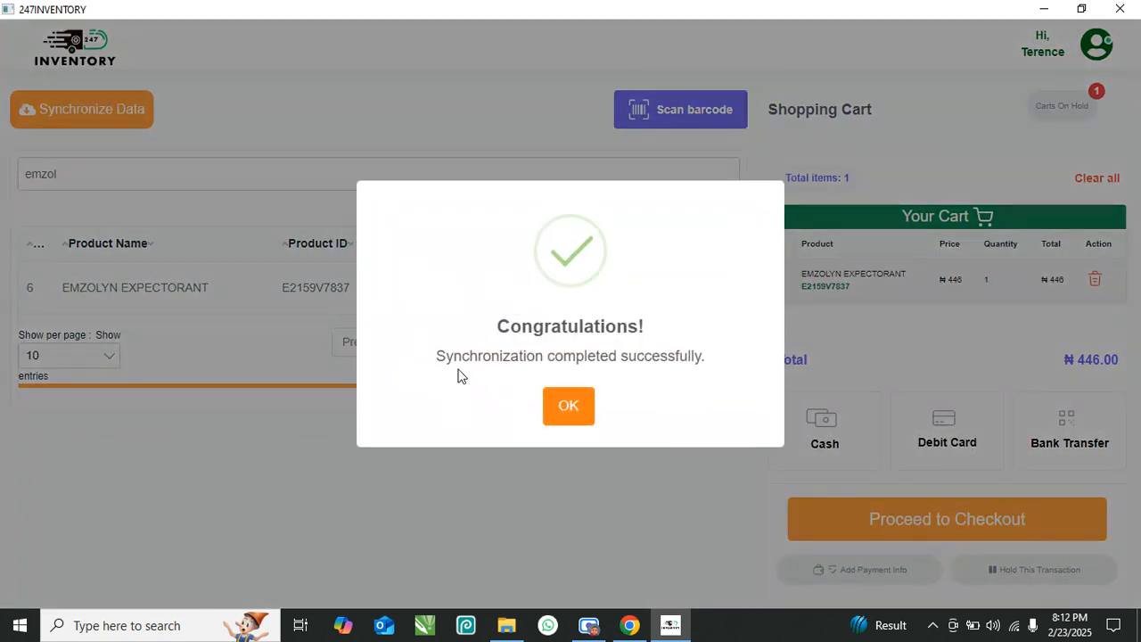
pyautogui.moveTo(434, 365); pyautogui.dragTo(713, 361)
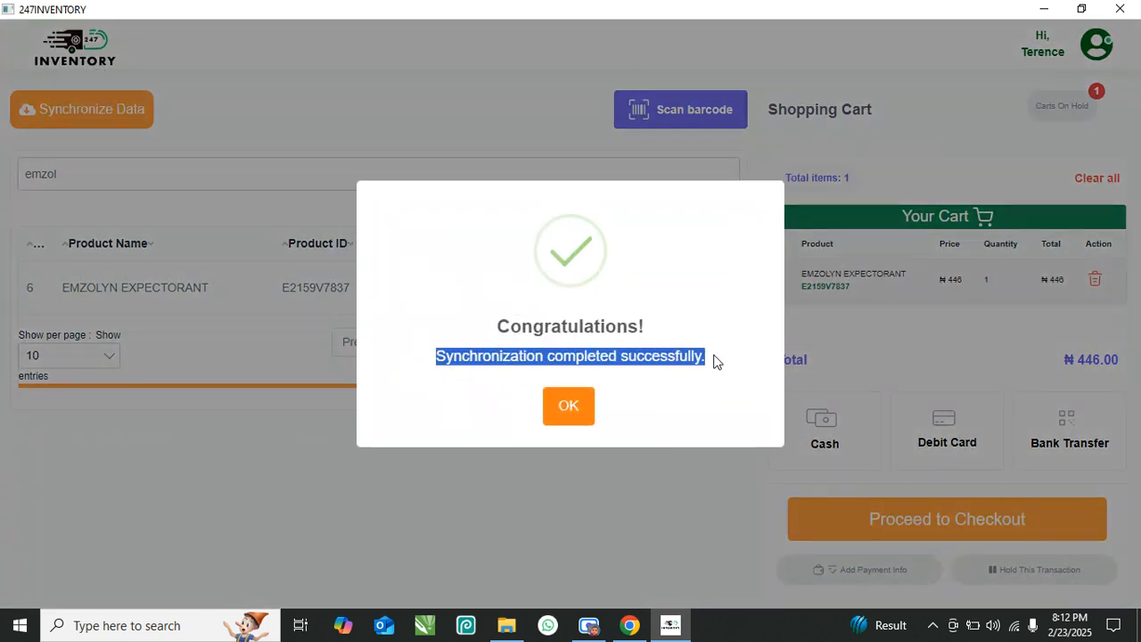
pyautogui.click(563, 413)
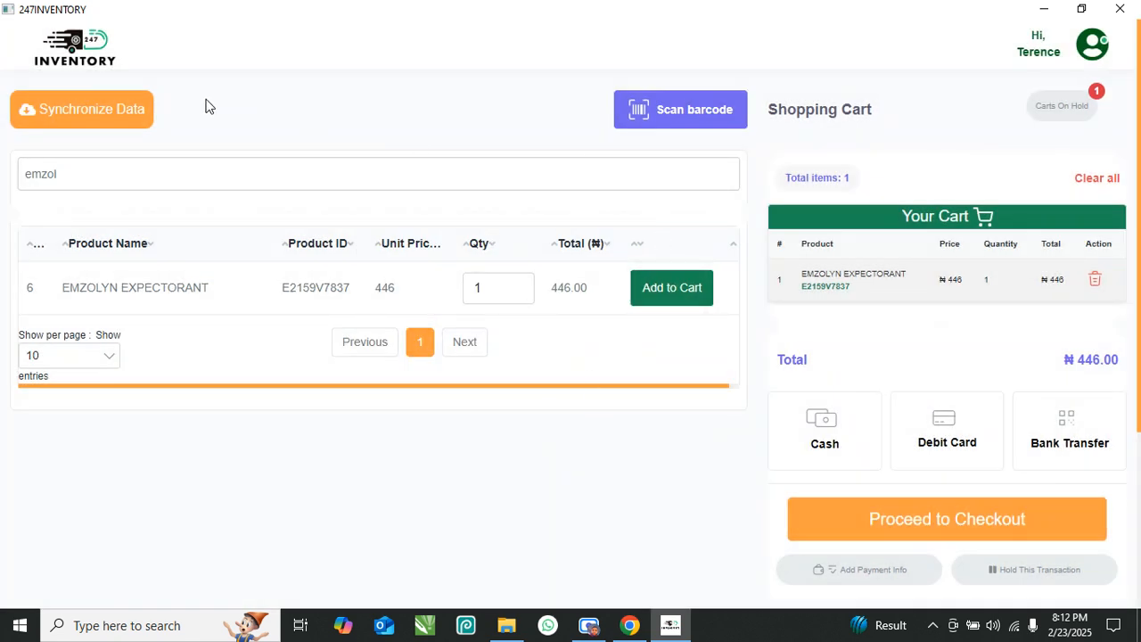
pyautogui.click(92, 111)
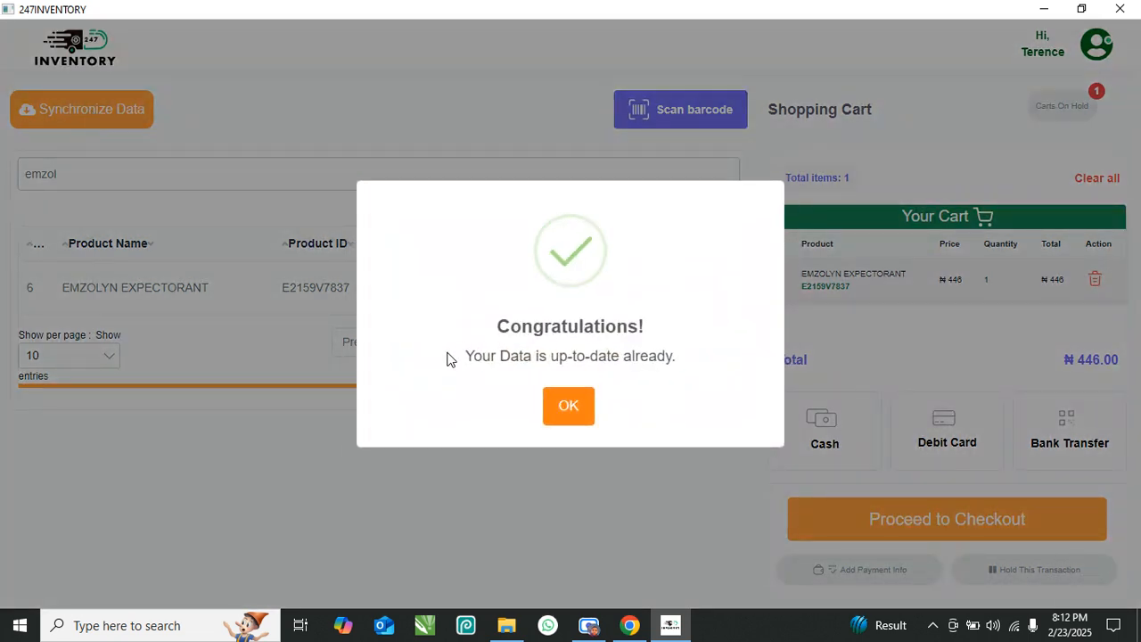
pyautogui.moveTo(684, 358); pyautogui.dragTo(457, 360)
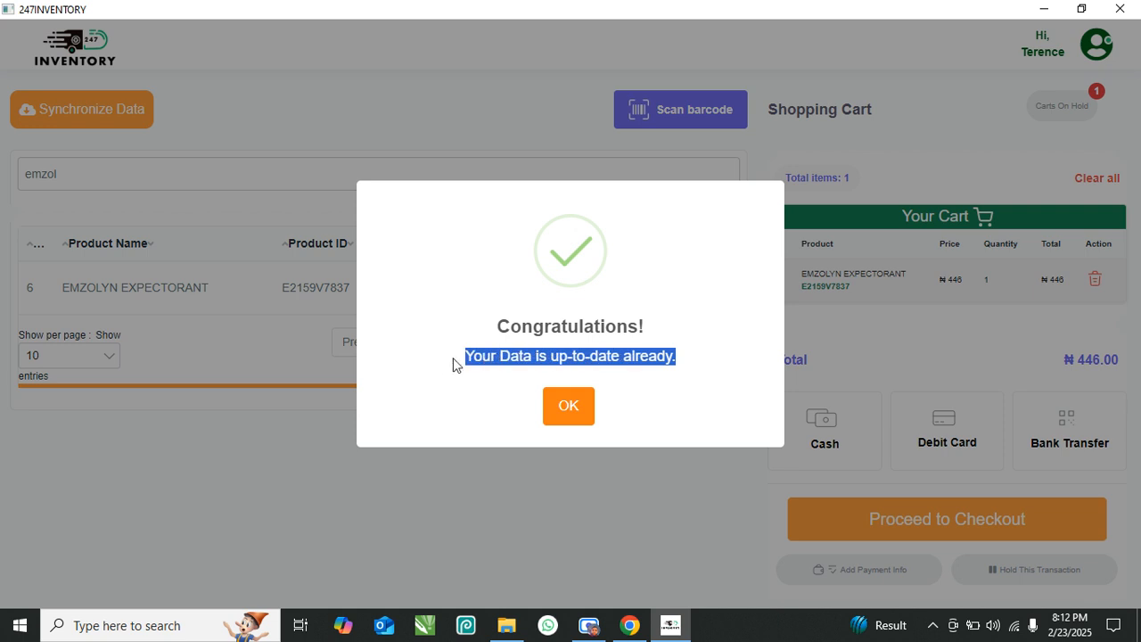
pyautogui.click(567, 406)
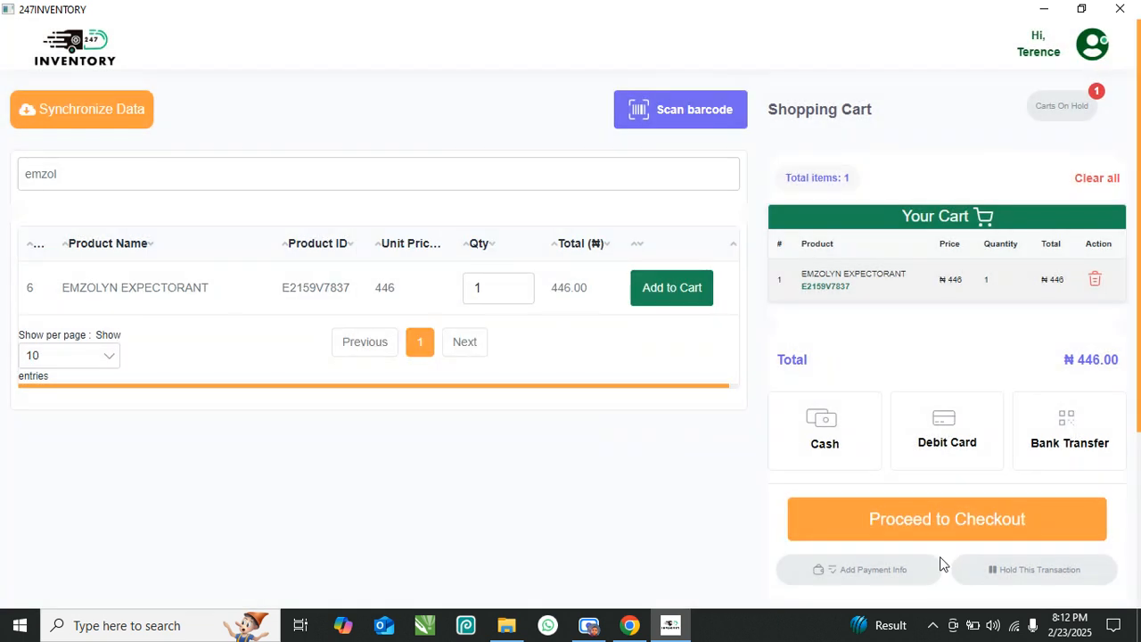
# - Disconnect the iPhone Wi-Fi and retry syncing, dismissing the network error
pyautogui.click(1009, 625)
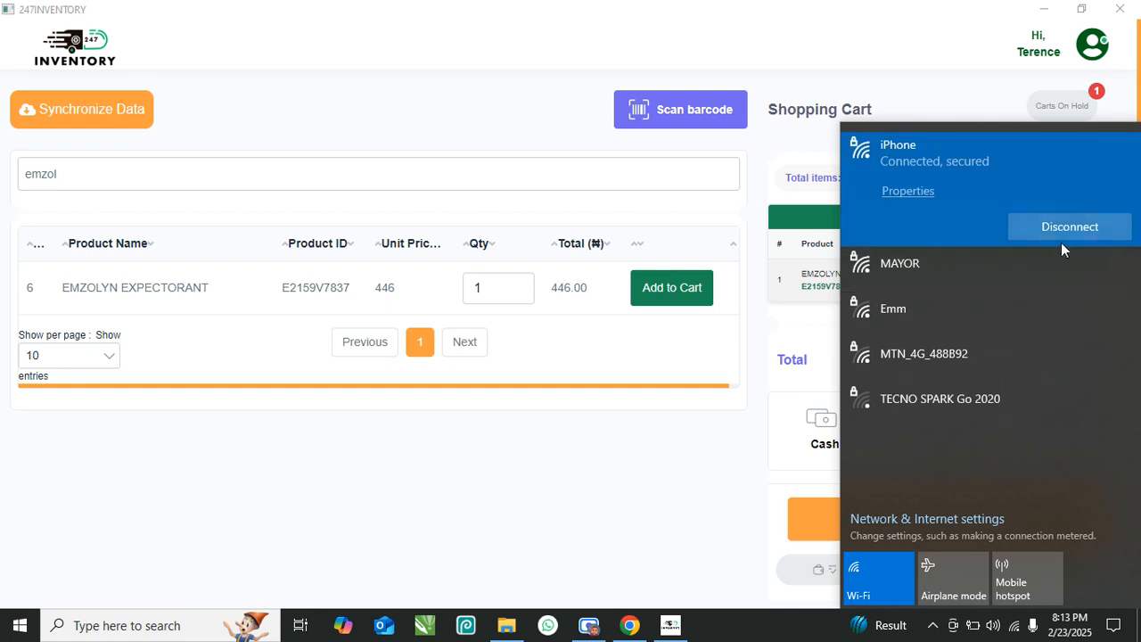
pyautogui.click(1064, 233)
pyautogui.click(606, 486)
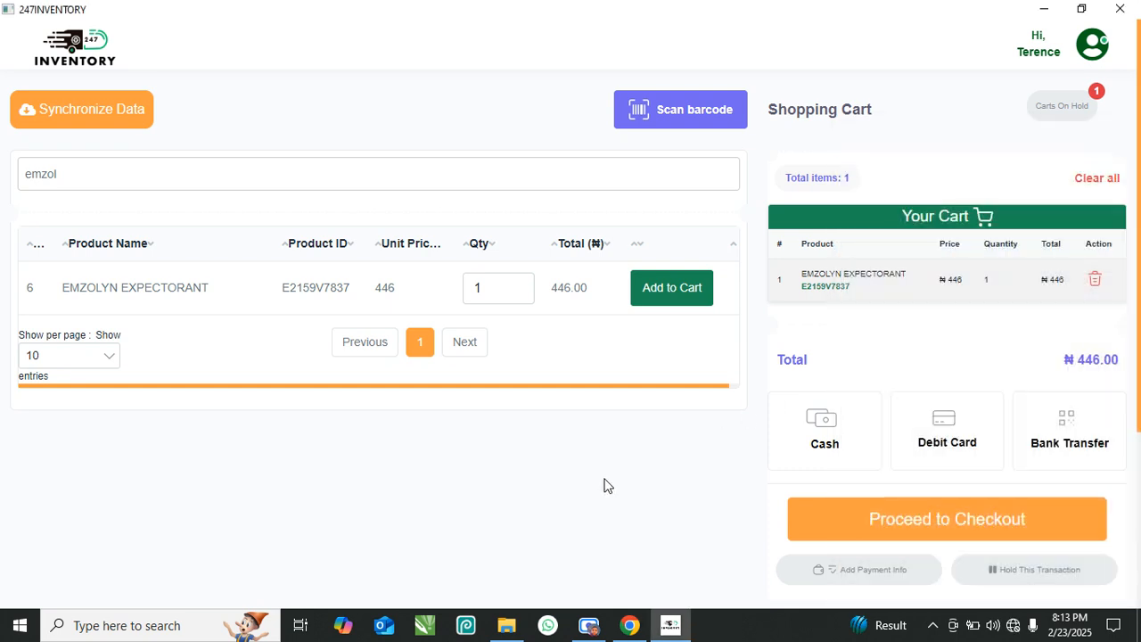
pyautogui.click(84, 101)
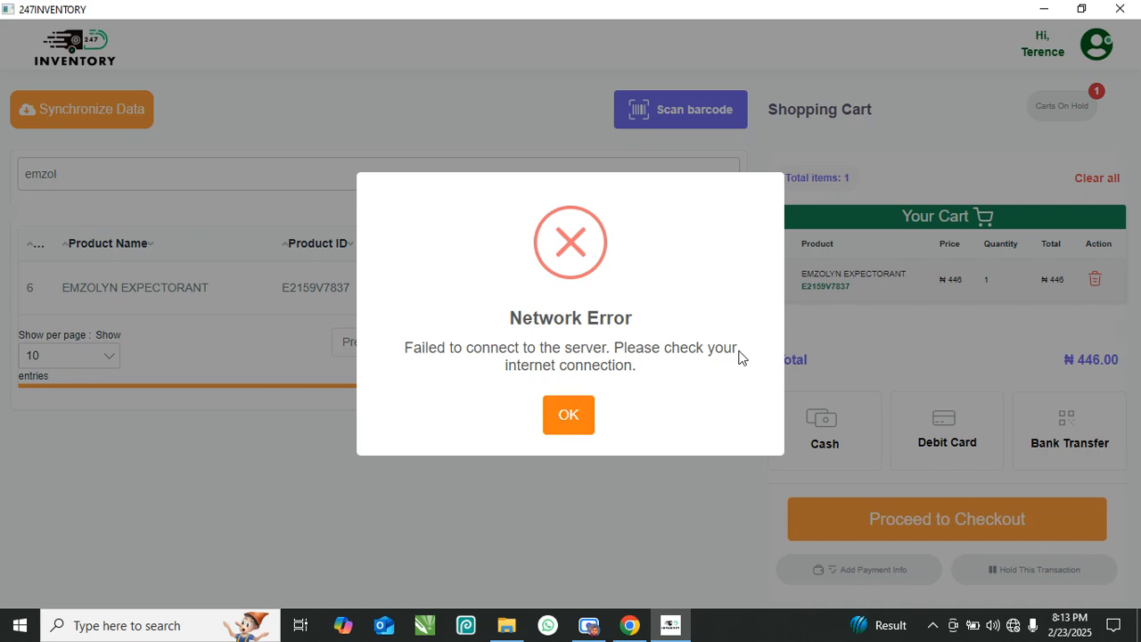
pyautogui.click(571, 415)
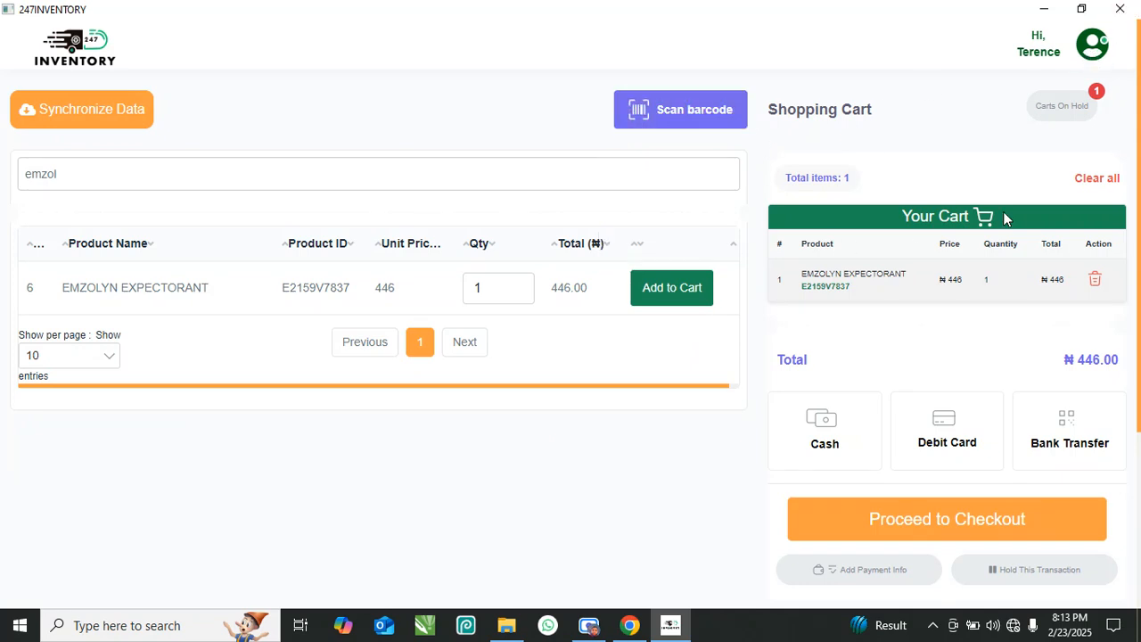
pyautogui.click(1087, 51)
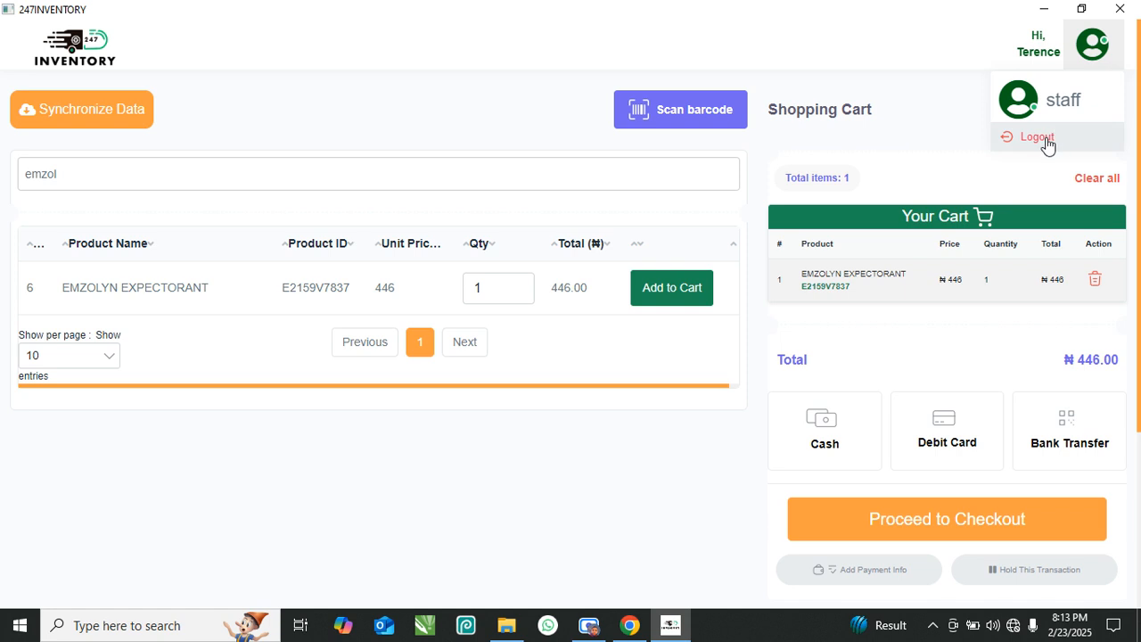
# - Log out of the staff account, leaving the Login page showing Offline
pyautogui.click(1040, 137)
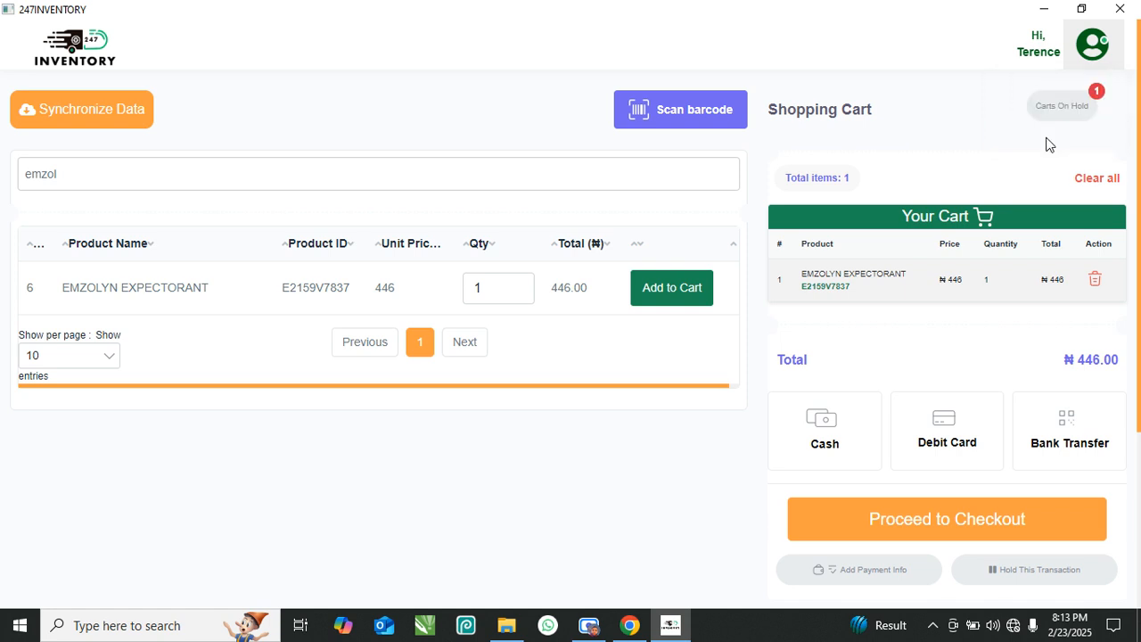
pyautogui.click(480, 351)
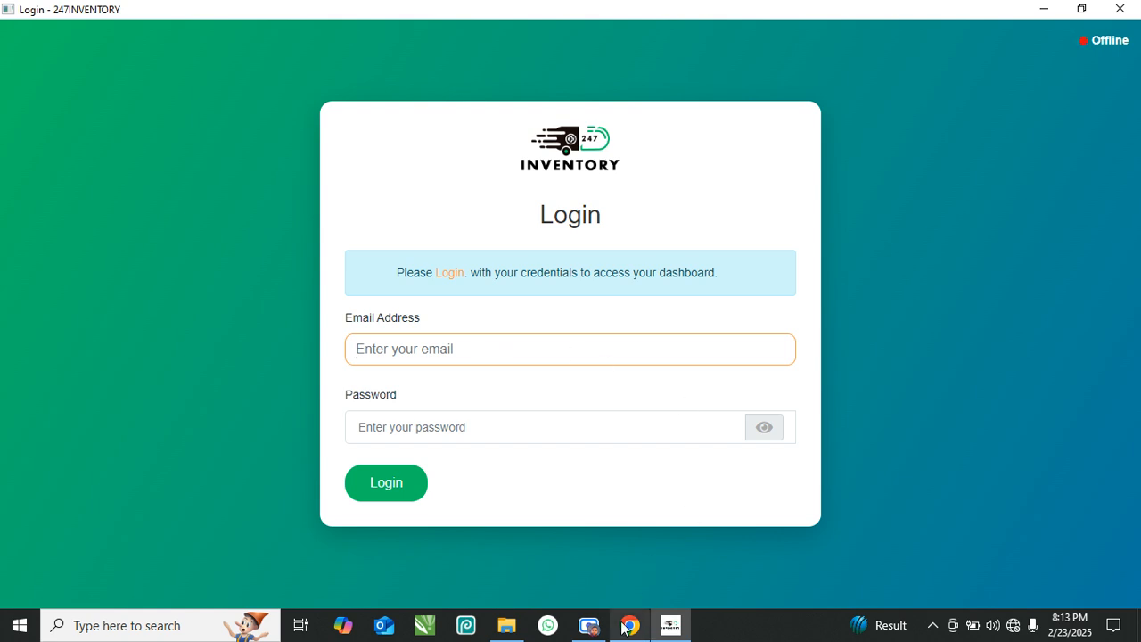
pyautogui.click(590, 627)
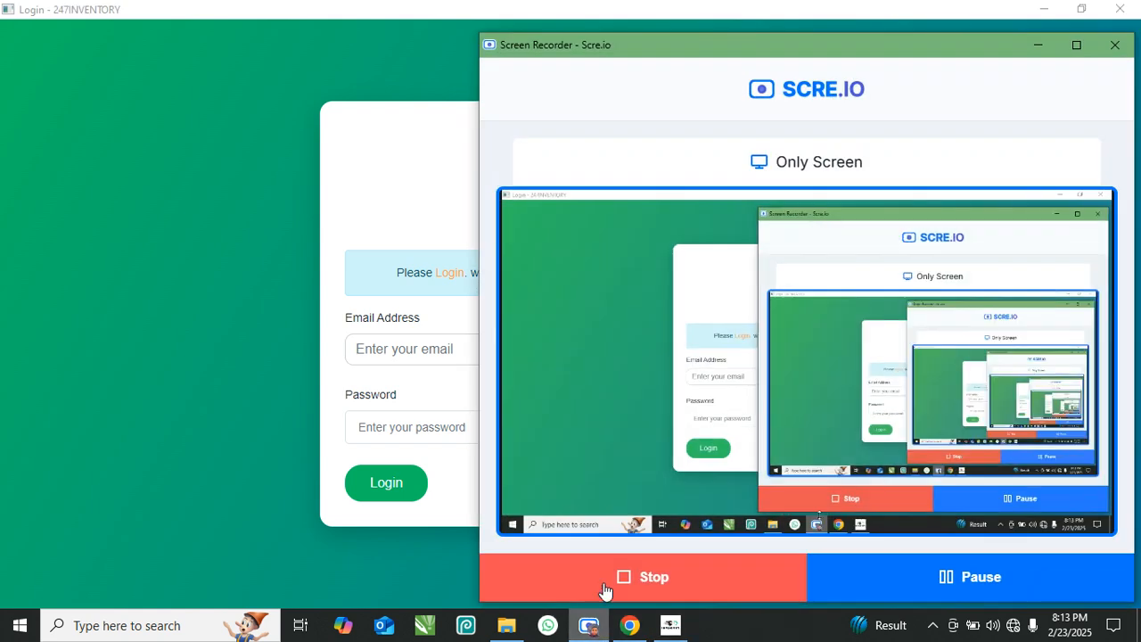